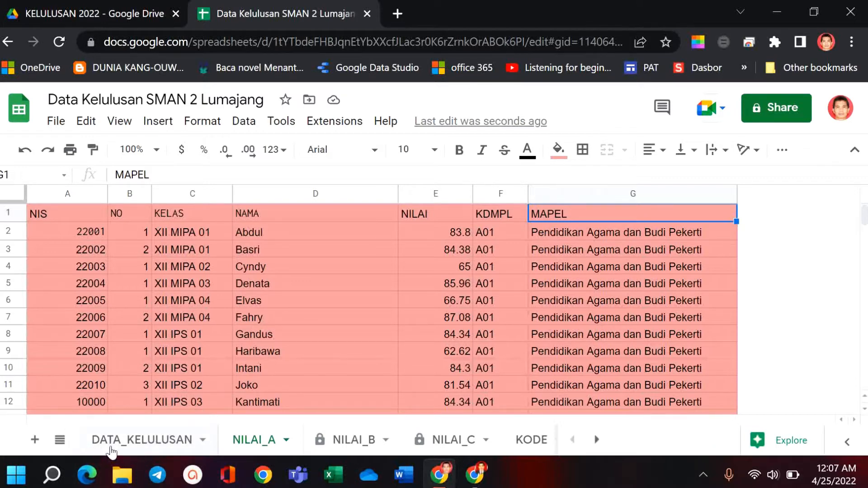
Create a new Google Form inside the KELULUSAN 2022 Drive folder
{"action": "left_click", "coordinate": [74, 8]}
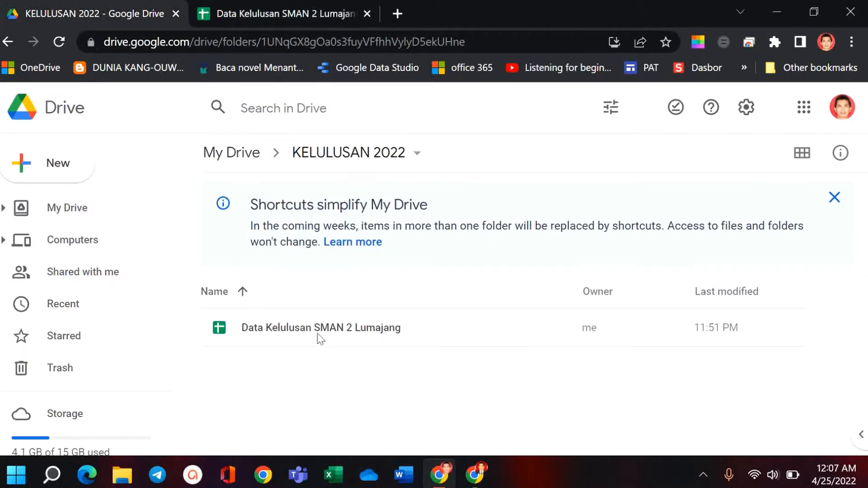
{"action": "left_click", "coordinate": [57, 166]}
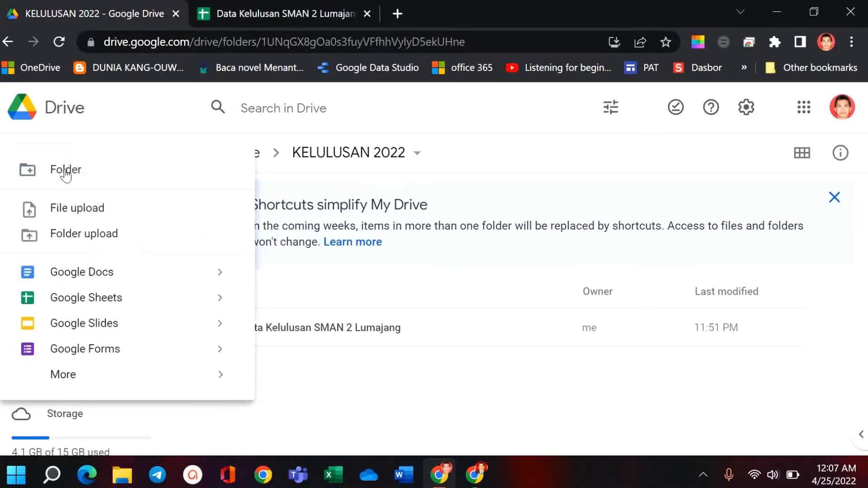
{"action": "left_click", "coordinate": [76, 350]}
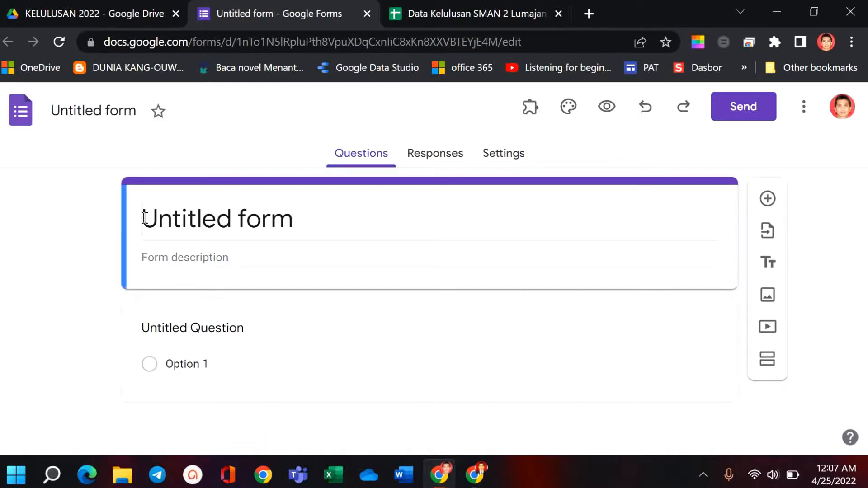
Title the form "Pengumuman Kelulusan SMA Negeri 2 Lumajang" and give the form file the same name
{"action": "left_click_drag", "start_coordinate": [143, 218], "coordinate": [283, 223]}
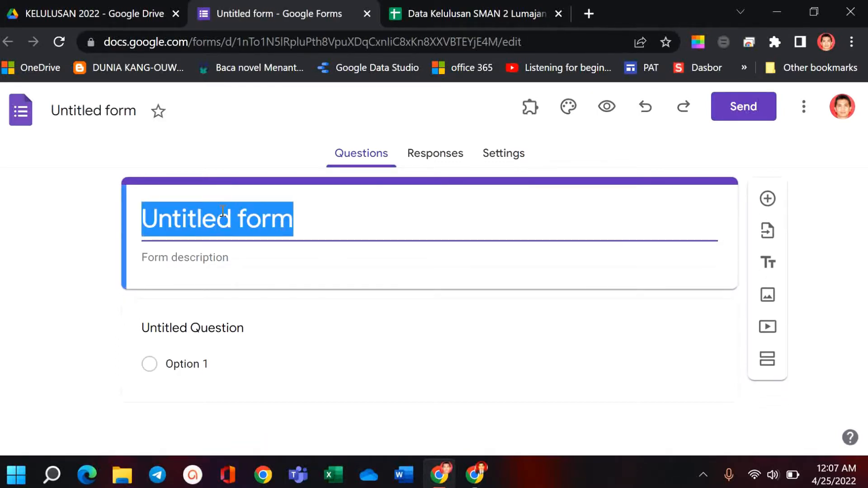
{"action": "type", "text": "P"}
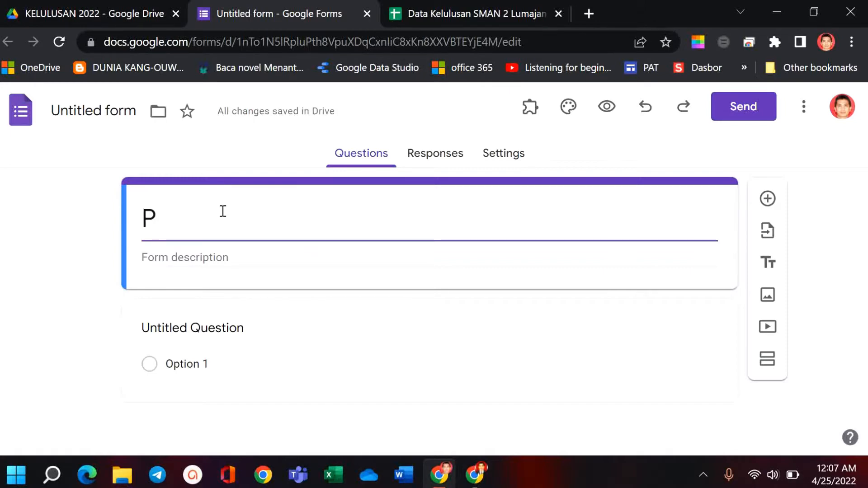
{"action": "type", "text": "engu"}
{"action": "type", "text": "rnu"}
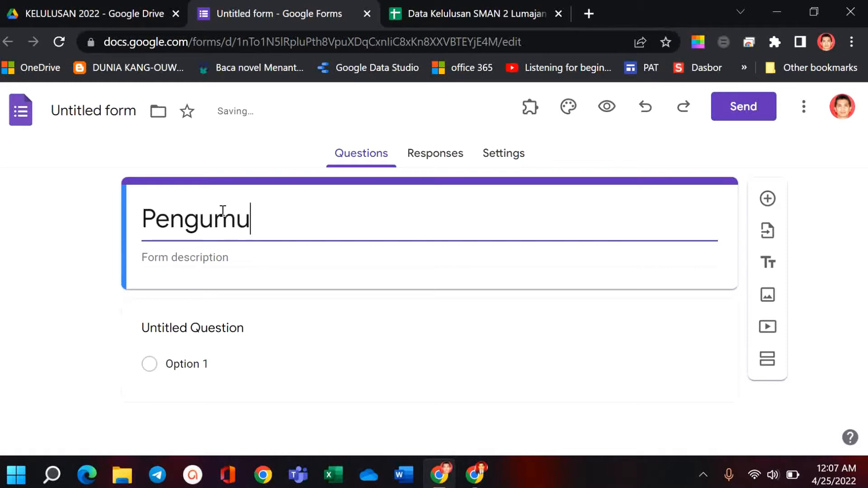
{"action": "type", "text": "ma"}
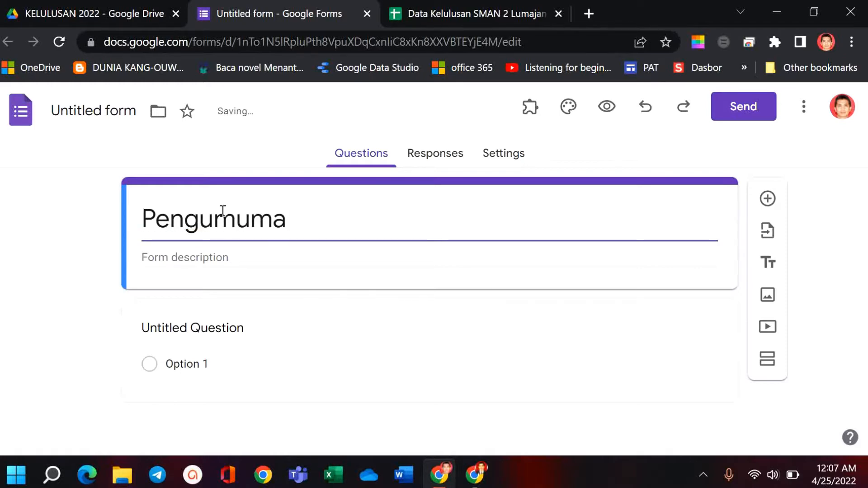
{"action": "type", "text": "n Kel"}
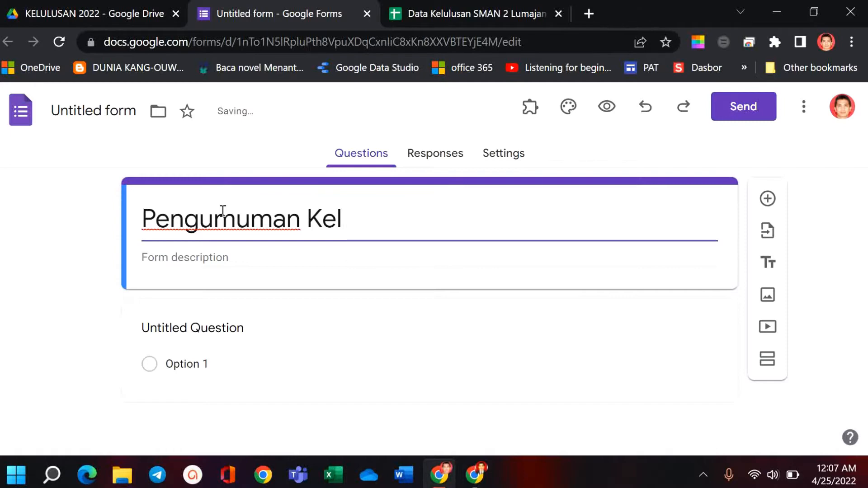
{"action": "type", "text": "iulusan"}
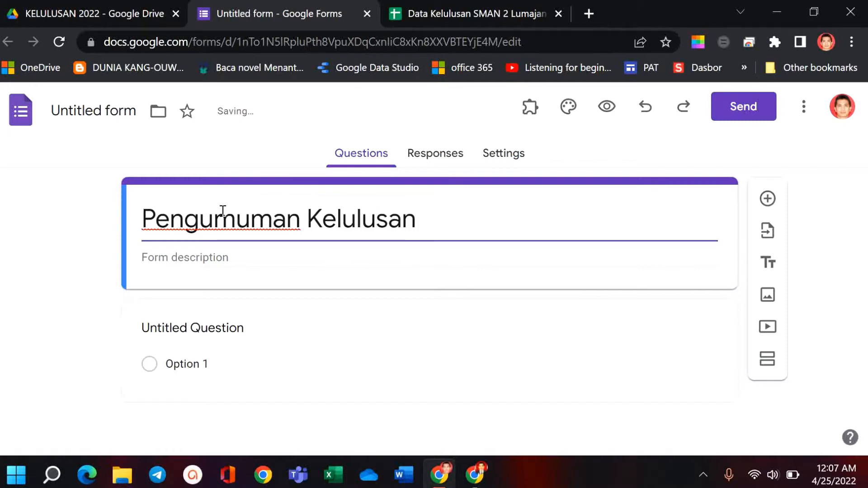
{"action": "type", "text": " SM"}
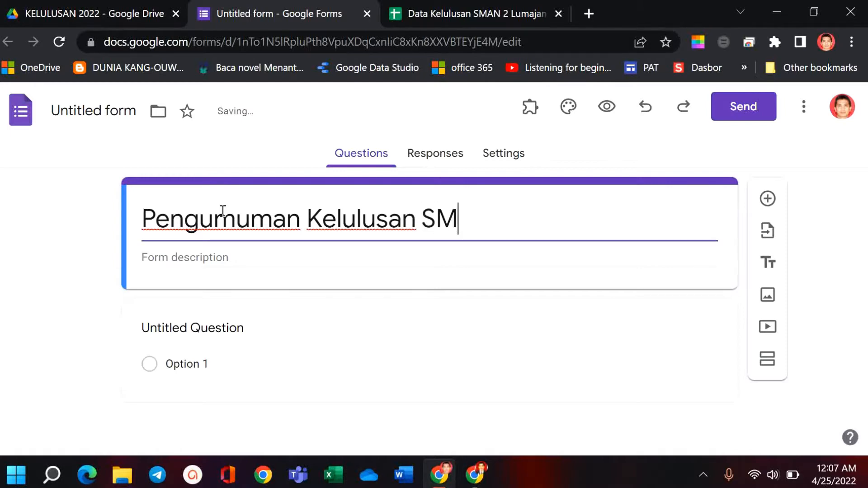
{"action": "type", "text": "A N"}
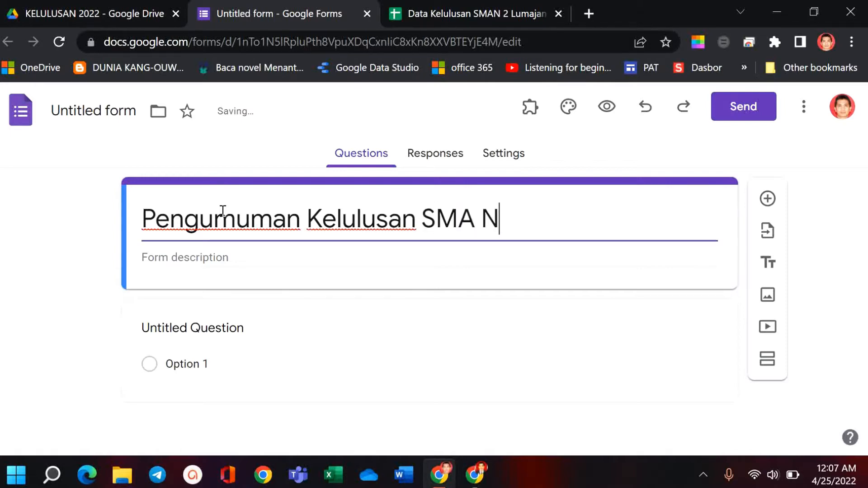
{"action": "type", "text": "eger"}
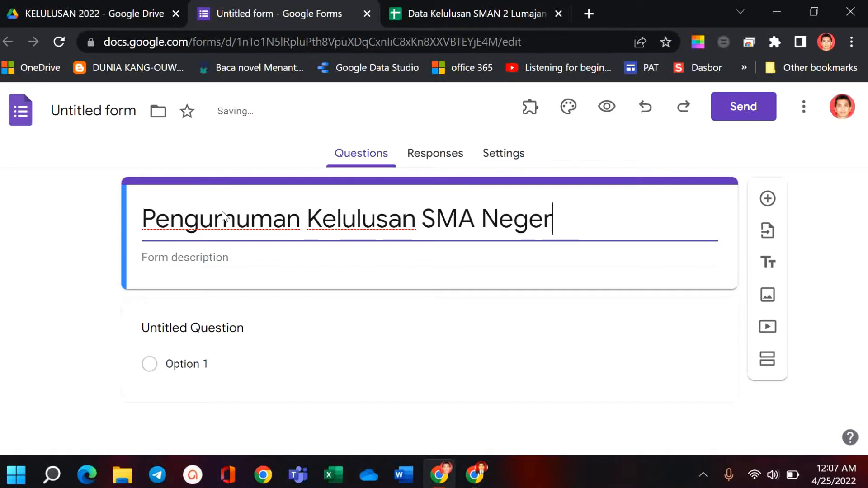
{"action": "type", "text": "i 2 Lumajang"}
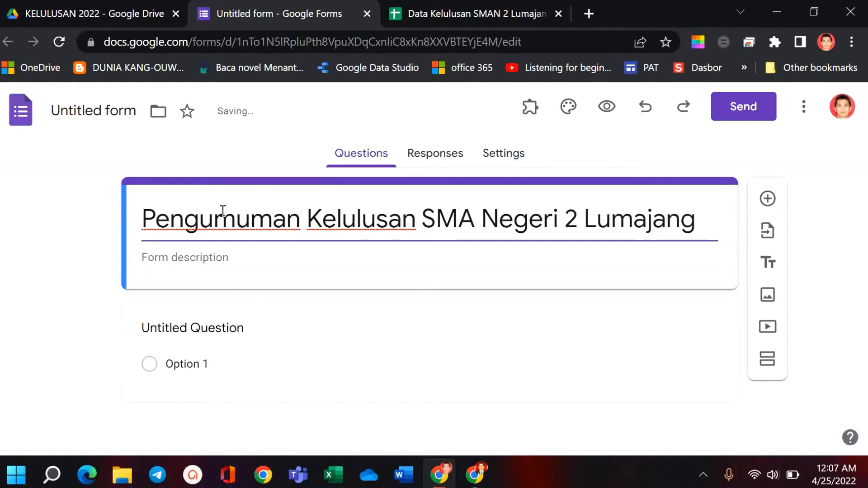
{"action": "left_click", "coordinate": [208, 220]}
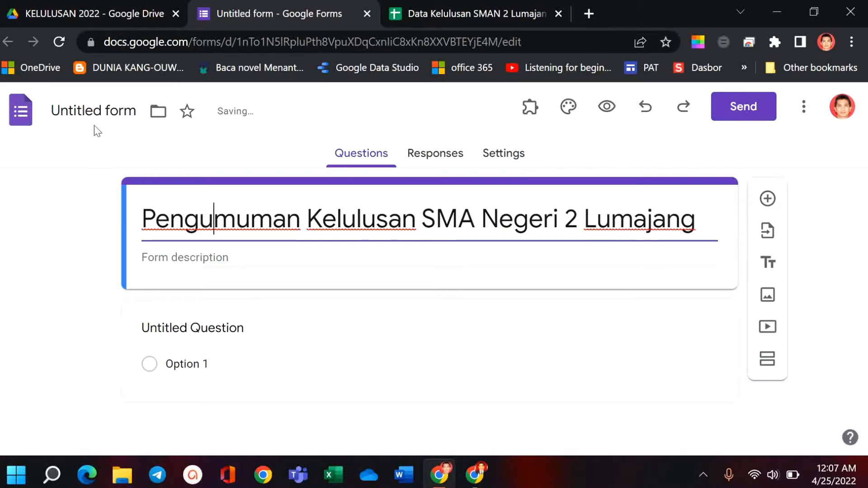
{"action": "left_click", "coordinate": [96, 111]}
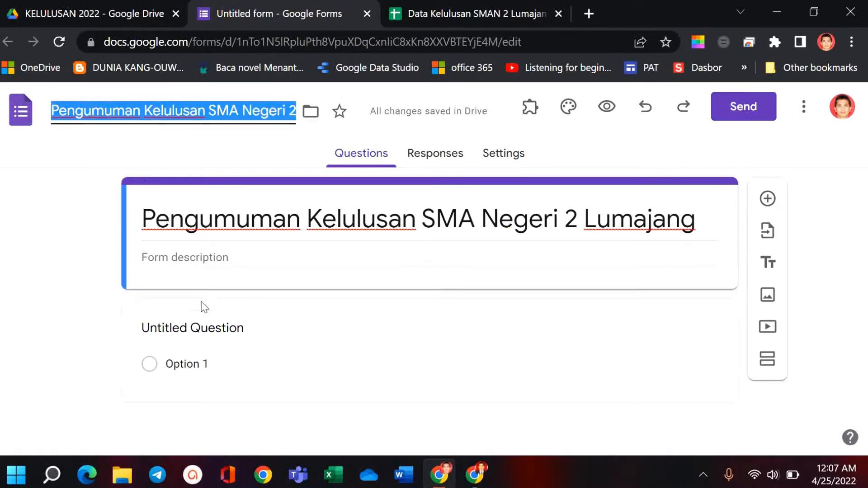
Rename the untitled question to "NIS" as a short-answer question
{"action": "left_click", "coordinate": [231, 327]}
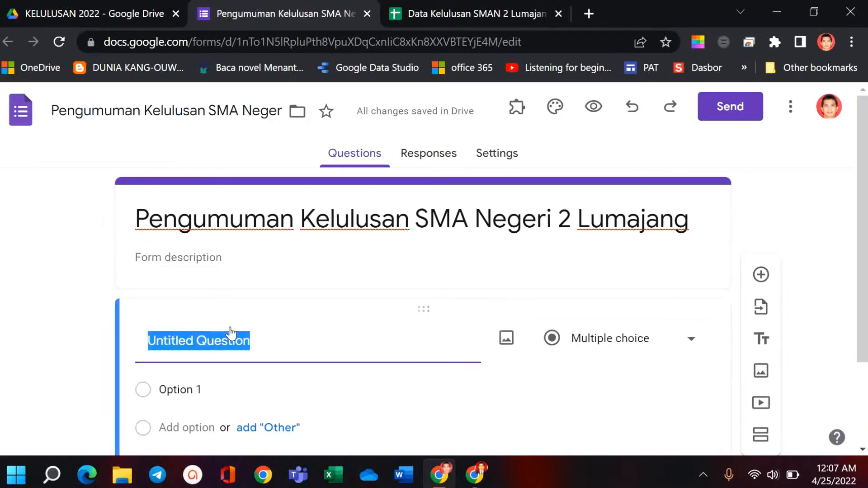
{"action": "type", "text": "NIS"}
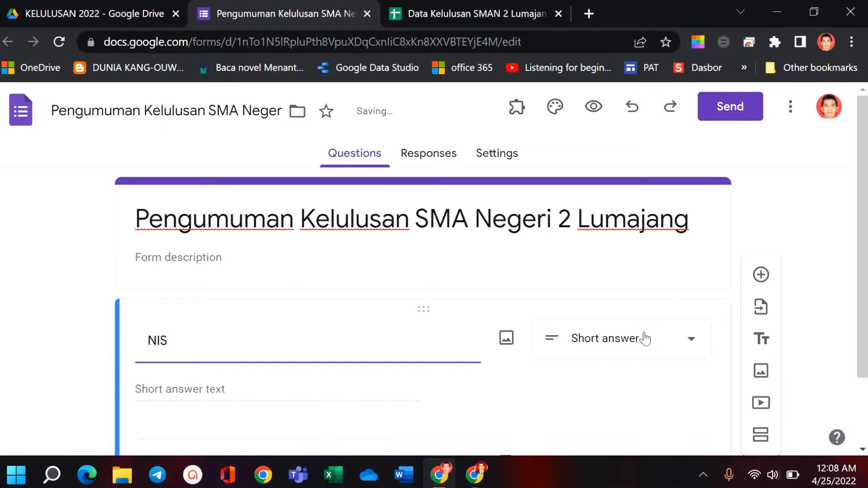
Enable collecting email addresses in the form's response settings
{"action": "left_click", "coordinate": [501, 156]}
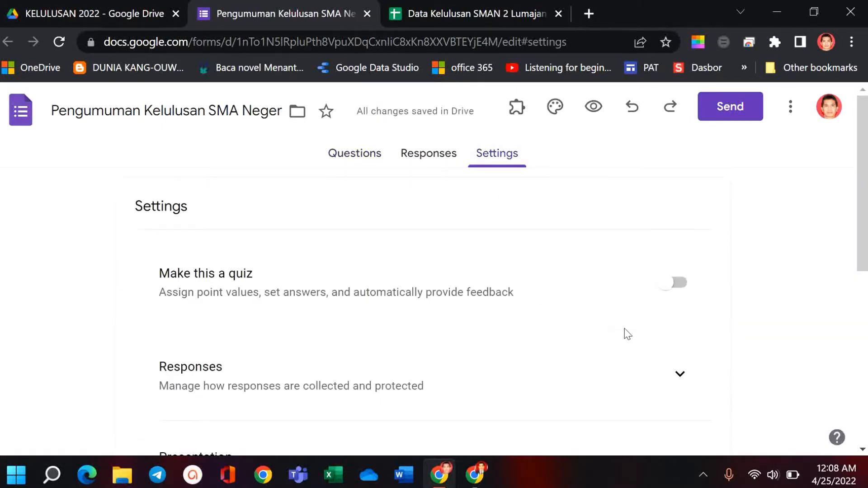
{"action": "scroll", "coordinate": [629, 335], "scroll_direction": "down", "scroll_amount": 2}
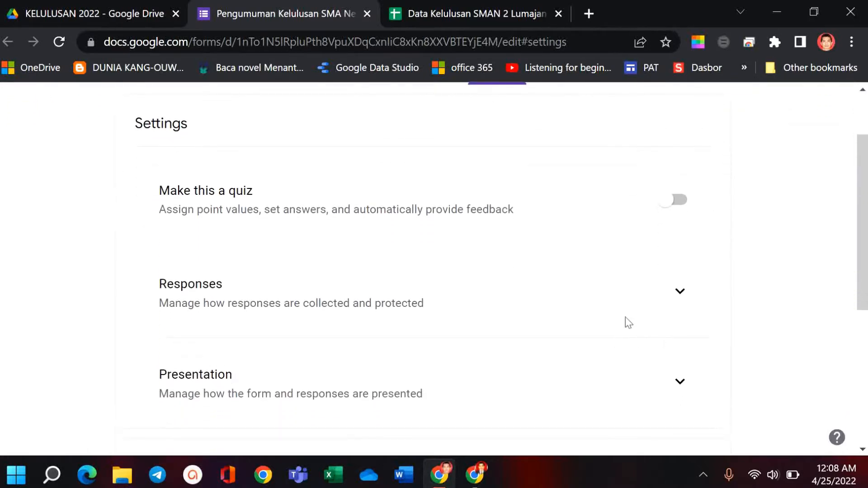
{"action": "left_click", "coordinate": [680, 294]}
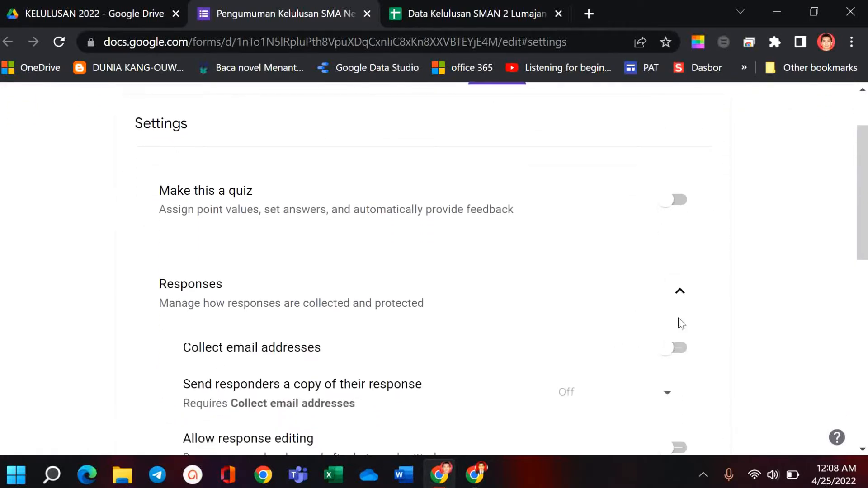
{"action": "left_click", "coordinate": [685, 352]}
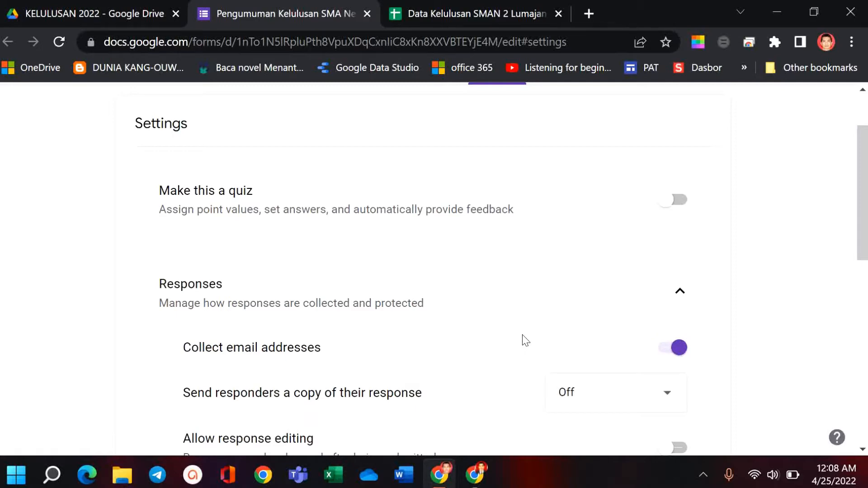
{"action": "scroll", "coordinate": [524, 343], "scroll_direction": "down", "scroll_amount": 3}
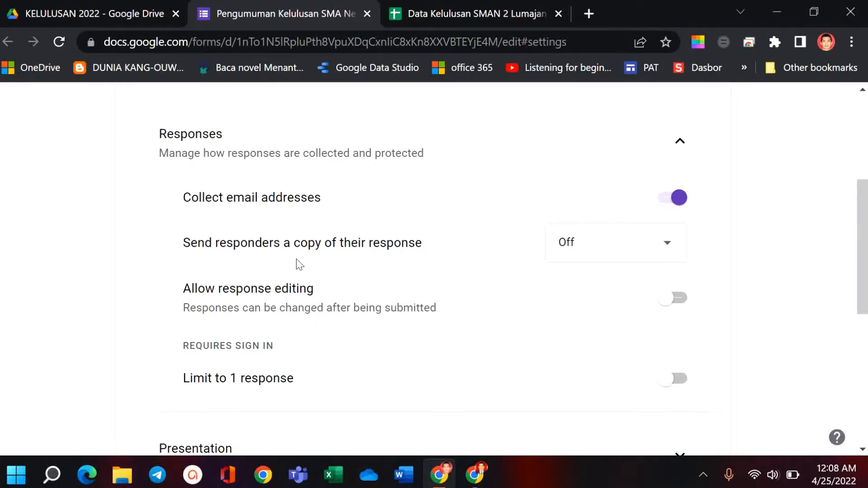
{"action": "left_click", "coordinate": [683, 301]}
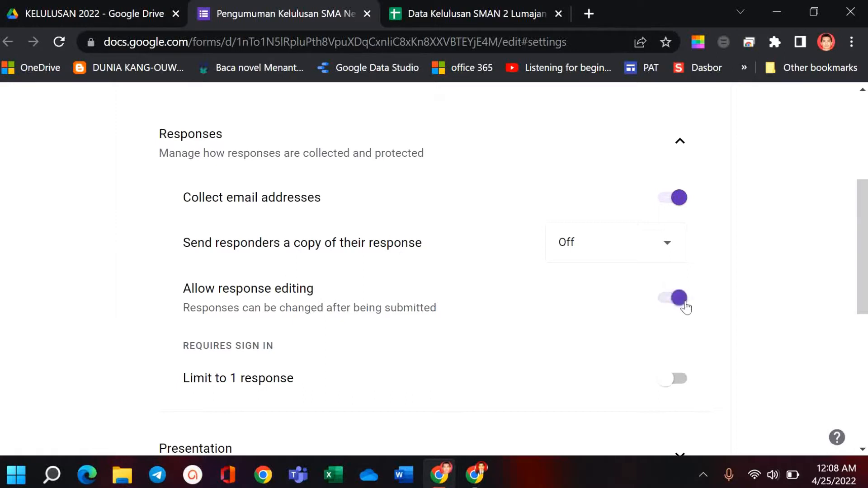
{"action": "left_click", "coordinate": [408, 310]}
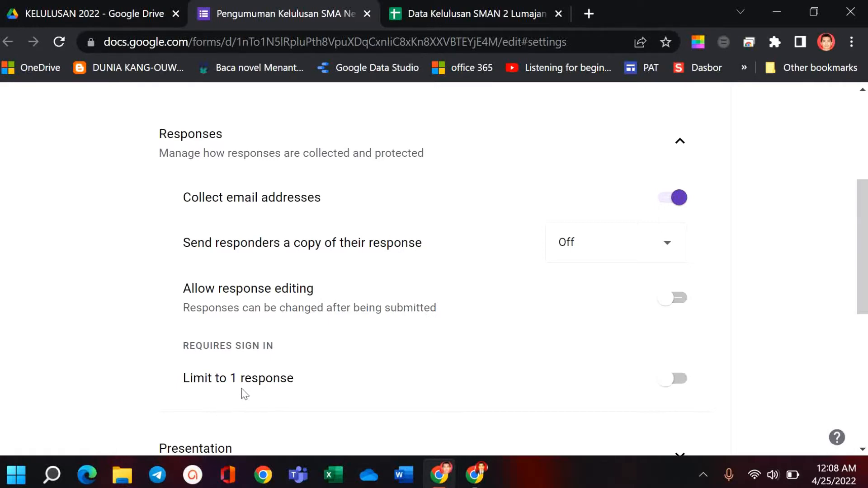
Limit each respondent to 1 response in the form's sign-in requirements
{"action": "scroll", "coordinate": [244, 394], "scroll_direction": "down", "scroll_amount": 1}
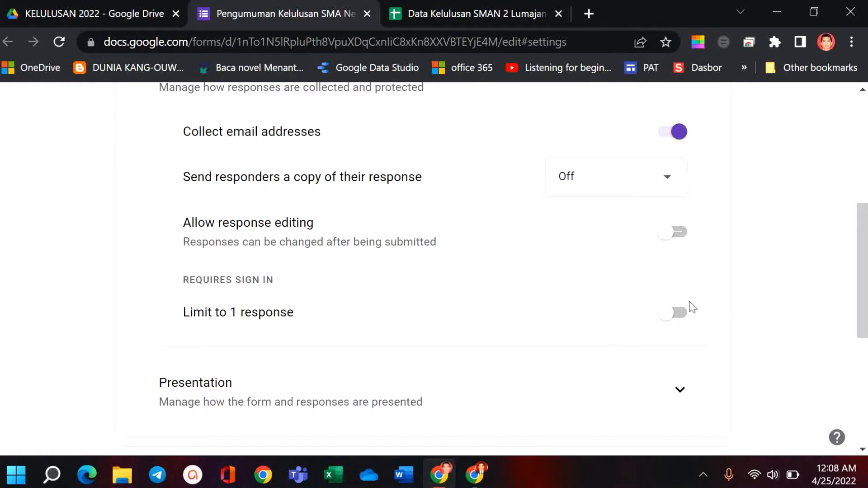
{"action": "left_click", "coordinate": [679, 315]}
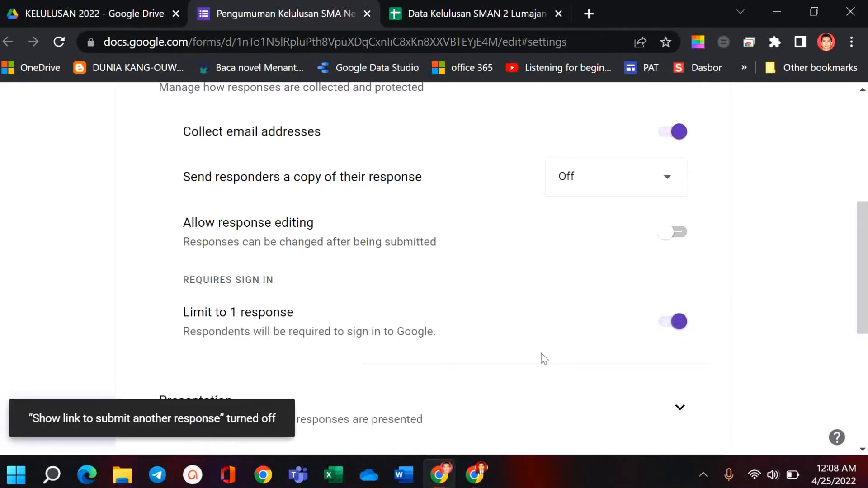
Enable collecting email addresses by default in the form defaults
{"action": "scroll", "coordinate": [543, 359], "scroll_direction": "down", "scroll_amount": 4}
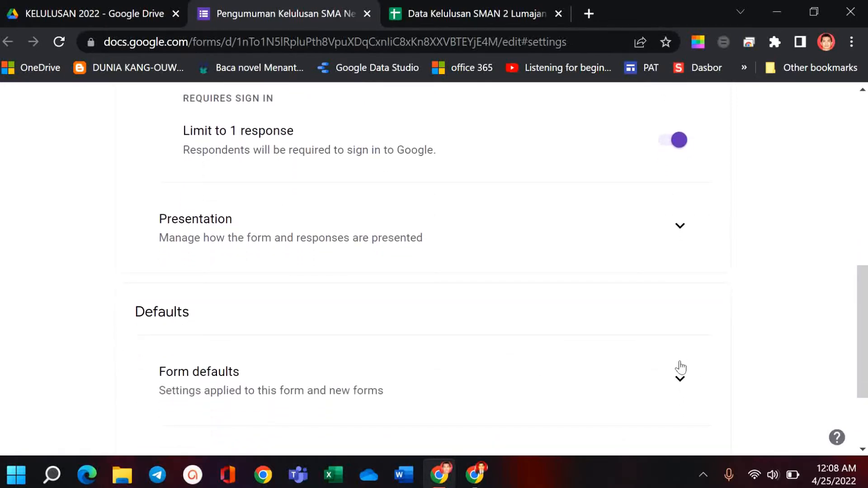
{"action": "left_click", "coordinate": [692, 388]}
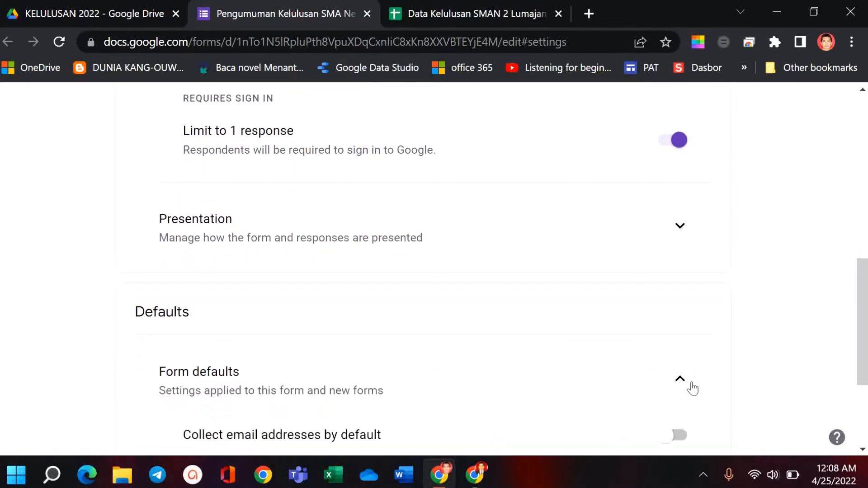
{"action": "left_click", "coordinate": [679, 437]}
{"action": "scroll", "coordinate": [588, 436], "scroll_direction": "down", "scroll_amount": 3}
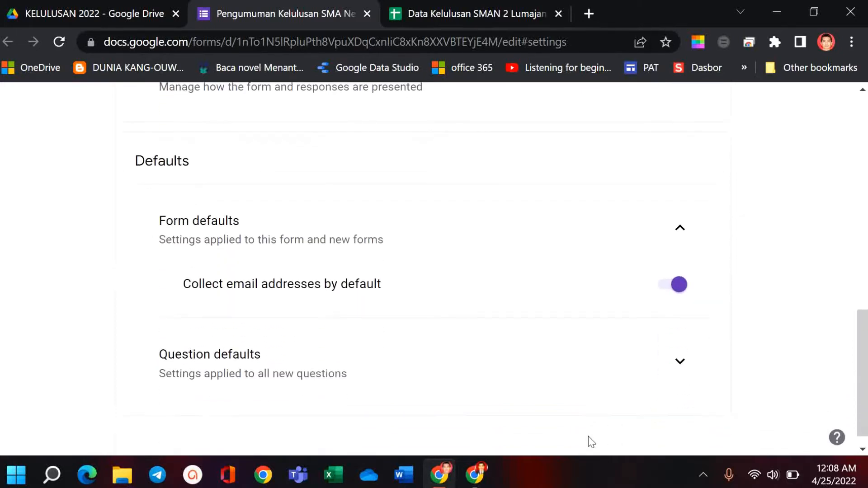
Make questions required by default in the question defaults
{"action": "scroll", "coordinate": [587, 436], "scroll_direction": "up", "scroll_amount": 1}
{"action": "scroll", "coordinate": [588, 436], "scroll_direction": "up", "scroll_amount": 2}
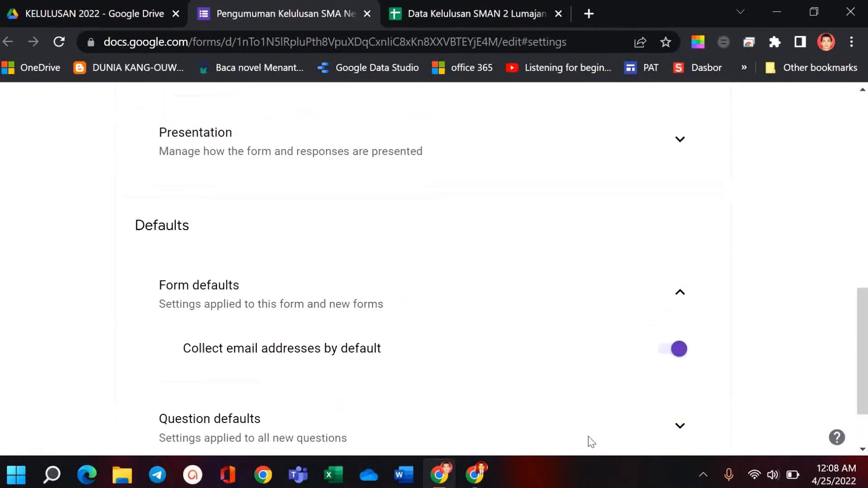
{"action": "scroll", "coordinate": [587, 435], "scroll_direction": "down", "scroll_amount": 3}
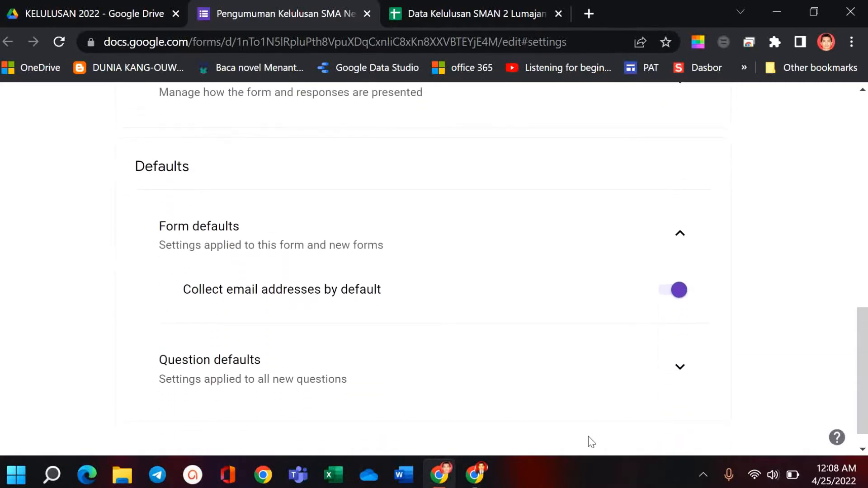
{"action": "left_click", "coordinate": [682, 375]}
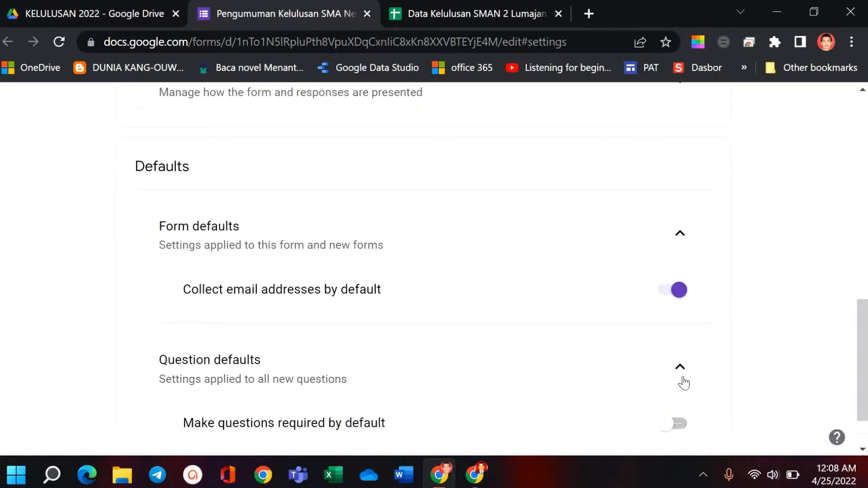
{"action": "left_click", "coordinate": [677, 428]}
{"action": "scroll", "coordinate": [577, 414], "scroll_direction": "up", "scroll_amount": 3}
{"action": "scroll", "coordinate": [581, 416], "scroll_direction": "up", "scroll_amount": 5}
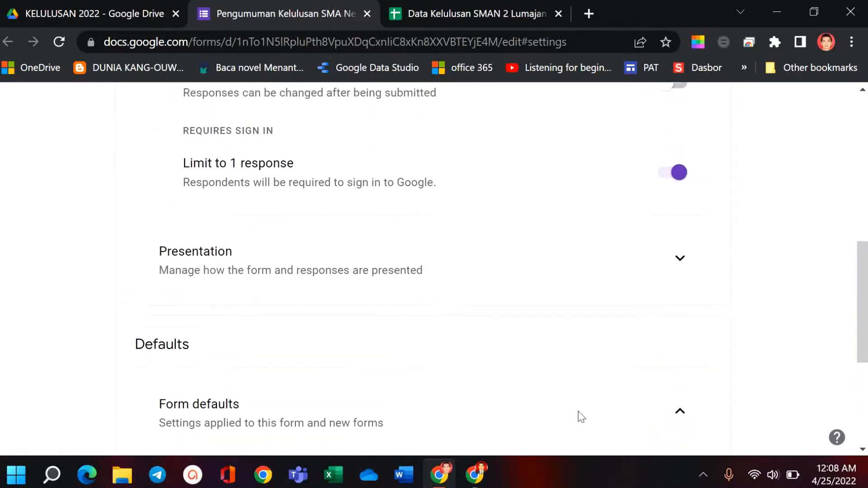
{"action": "scroll", "coordinate": [581, 416], "scroll_direction": "up", "scroll_amount": 2}
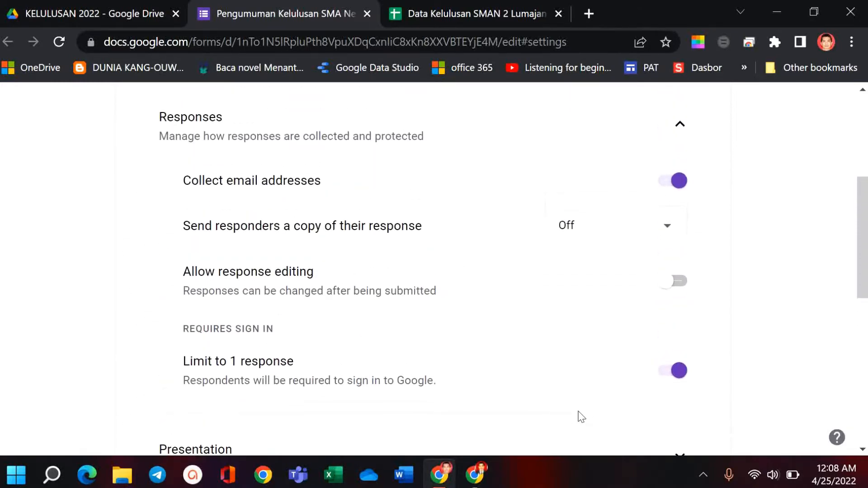
{"action": "scroll", "coordinate": [581, 415], "scroll_direction": "up", "scroll_amount": 4}
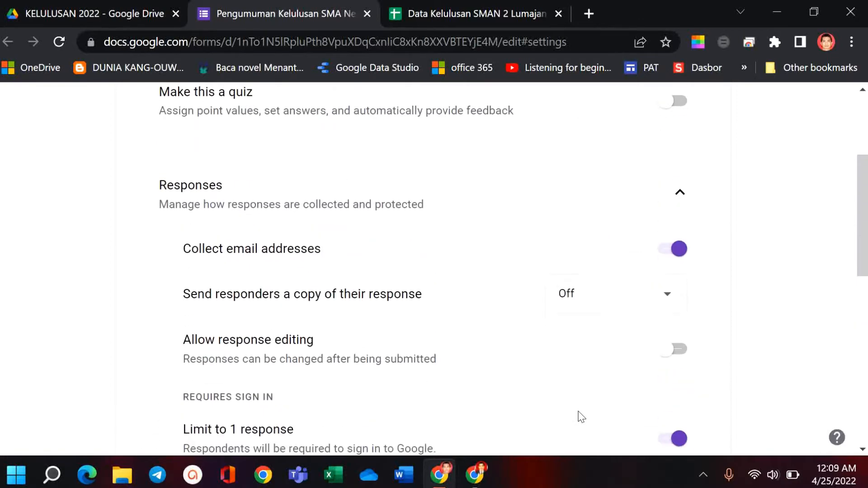
Link the form's responses to the existing spreadsheet Data Kelulusan SMAN 2 Lumajang as the response destination
{"action": "scroll", "coordinate": [580, 416], "scroll_direction": "up", "scroll_amount": 2}
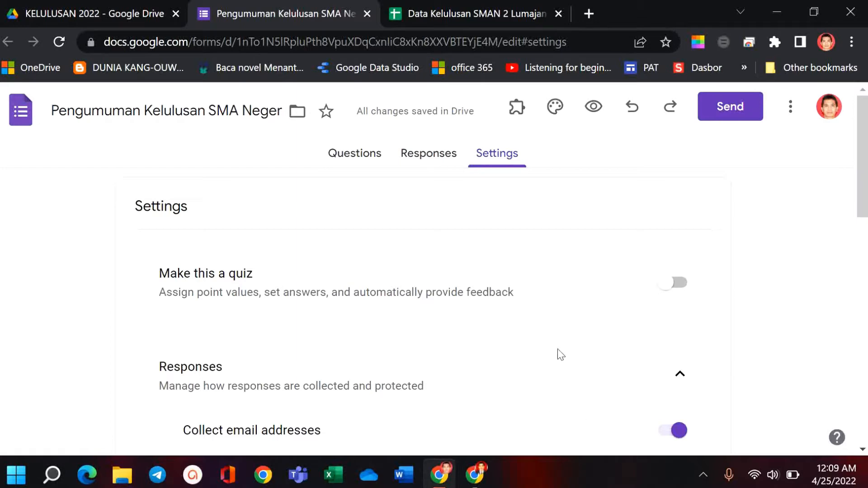
{"action": "left_click", "coordinate": [433, 155]}
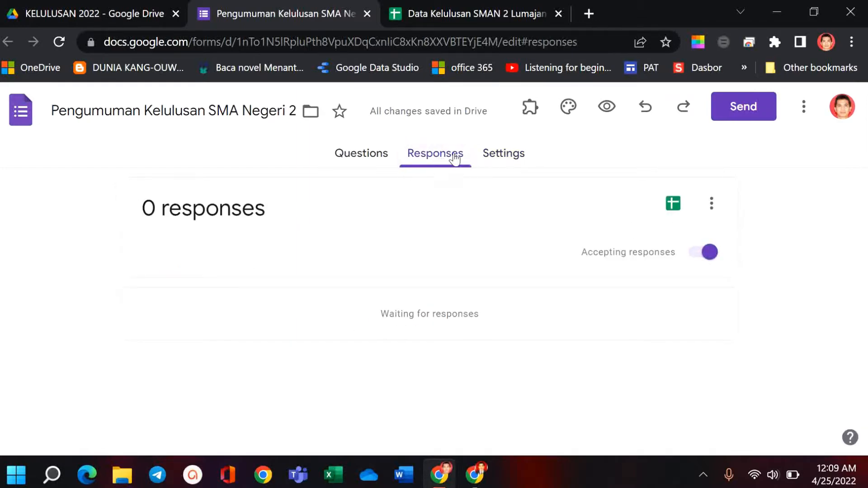
{"action": "left_click", "coordinate": [711, 205]}
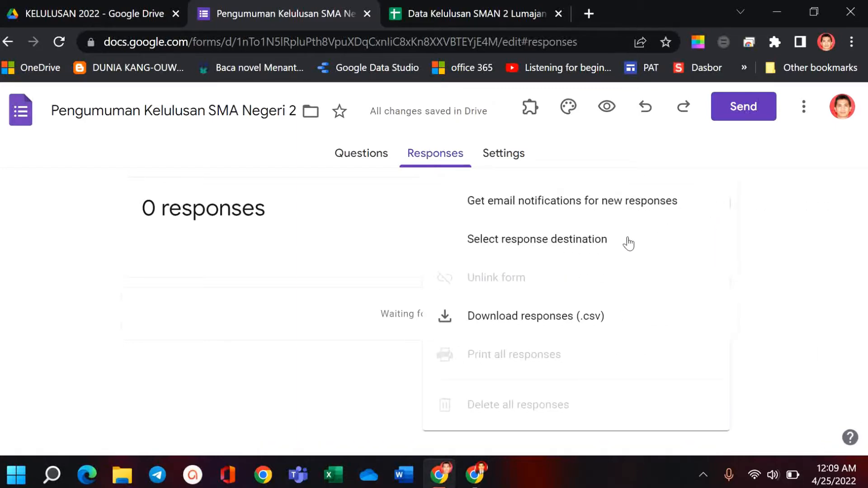
{"action": "left_click", "coordinate": [527, 244]}
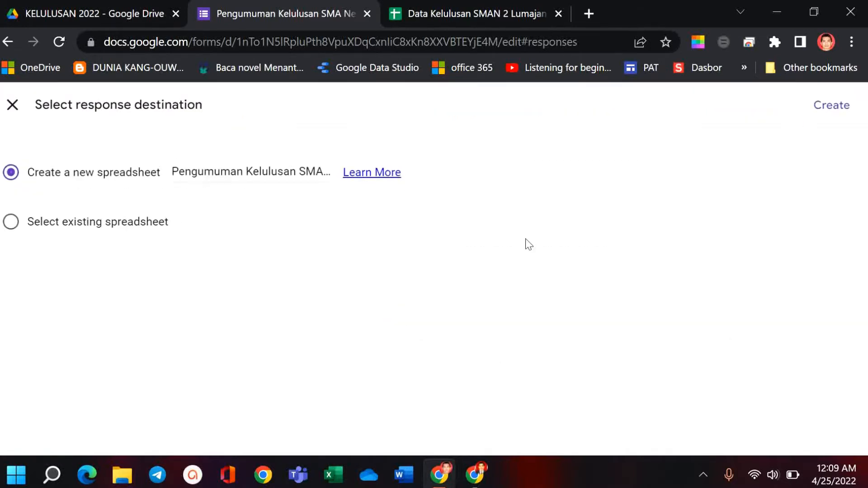
{"action": "left_click", "coordinate": [11, 222]}
{"action": "left_click", "coordinate": [834, 107]}
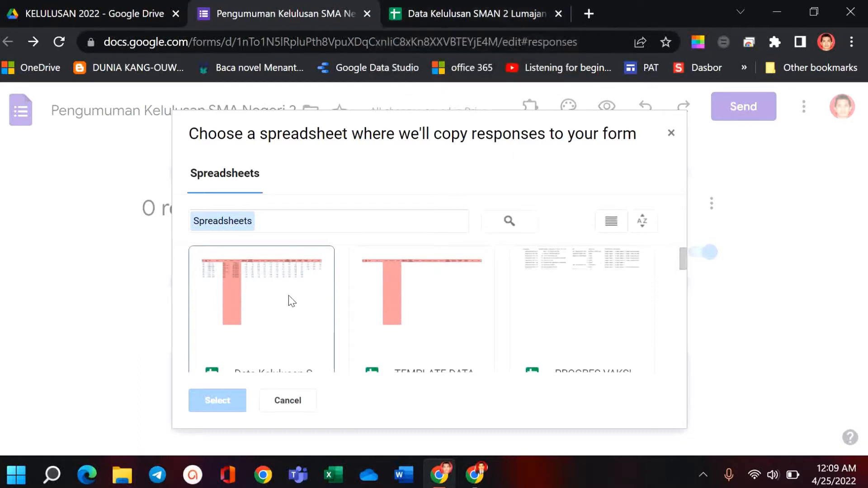
{"action": "scroll", "coordinate": [291, 314], "scroll_direction": "down", "scroll_amount": 3}
{"action": "scroll", "coordinate": [291, 316], "scroll_direction": "up", "scroll_amount": 3}
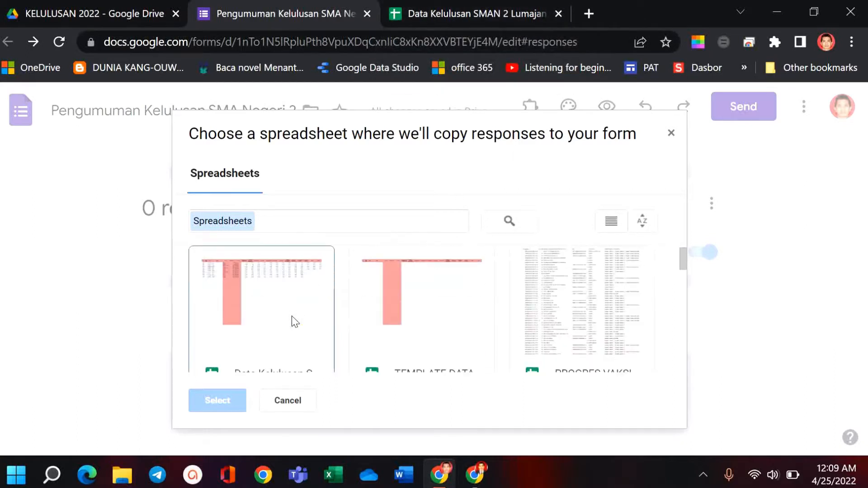
{"action": "left_click", "coordinate": [271, 359]}
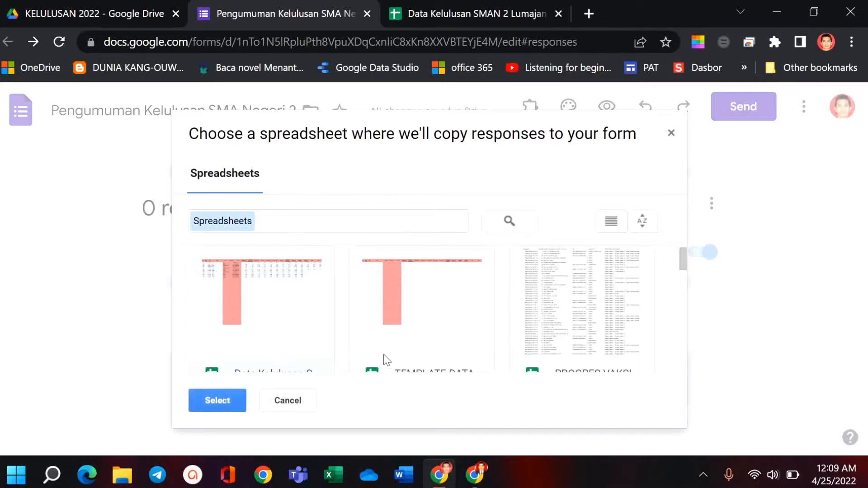
{"action": "left_click", "coordinate": [225, 406]}
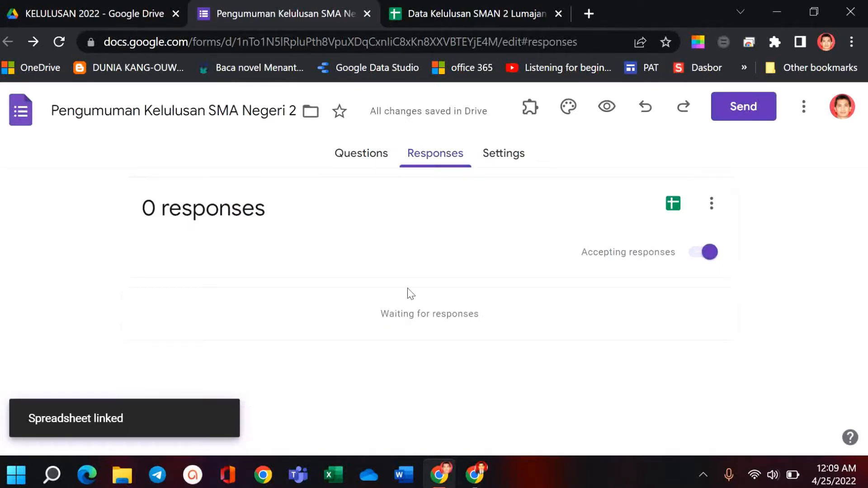
Open the name of the new form responses sheet for editing in the Data Kelulusan SMAN 2 Lumajang spreadsheet
{"action": "left_click", "coordinate": [435, 12]}
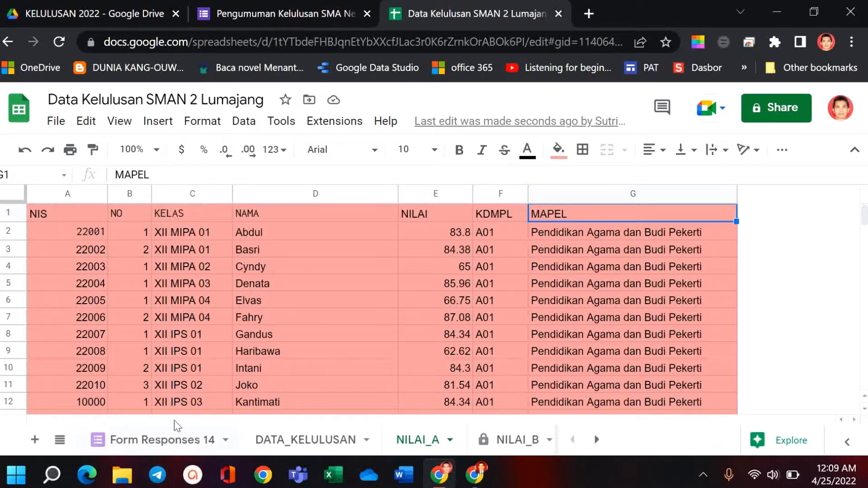
{"action": "left_click", "coordinate": [169, 443]}
{"action": "right_click", "coordinate": [168, 442]}
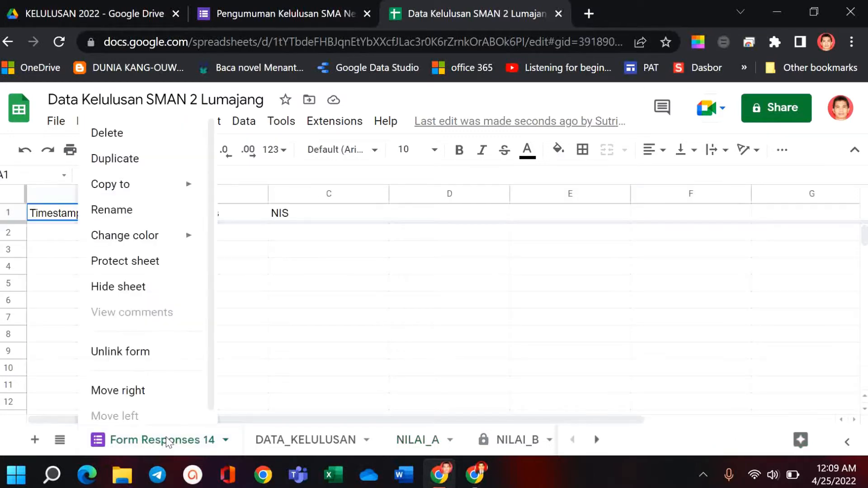
{"action": "left_click", "coordinate": [108, 216]}
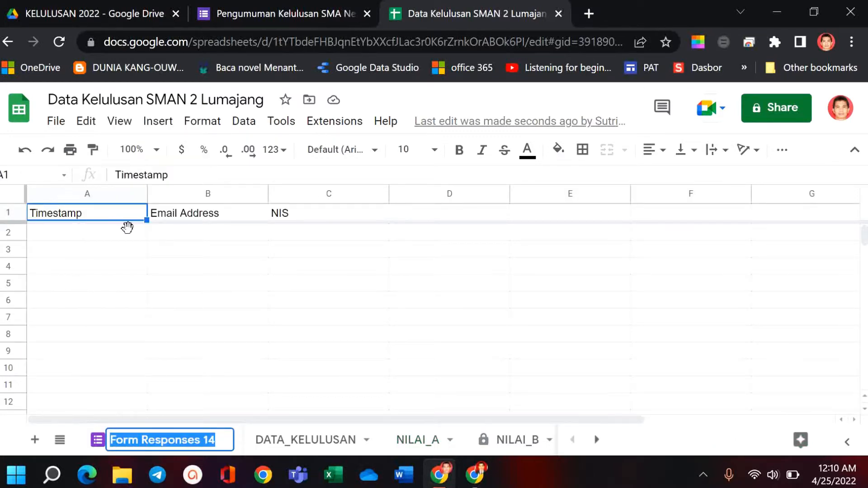
{"action": "type", "text": "P"}
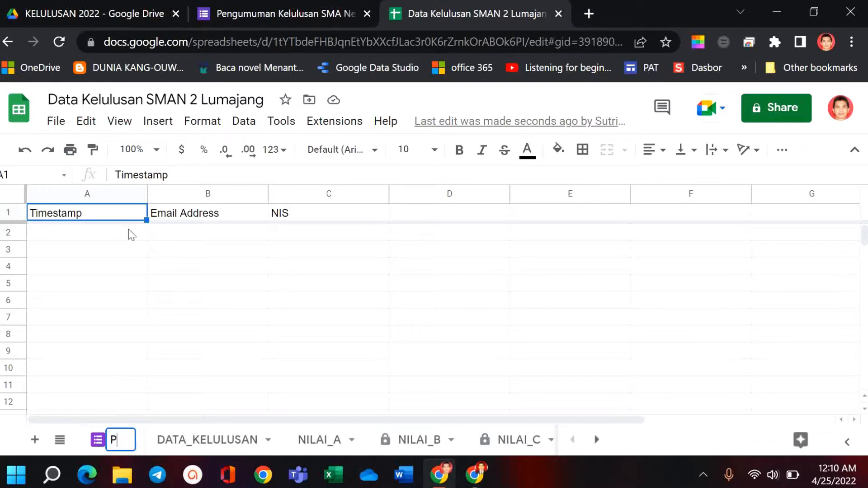
{"action": "type", "text": "engumu"}
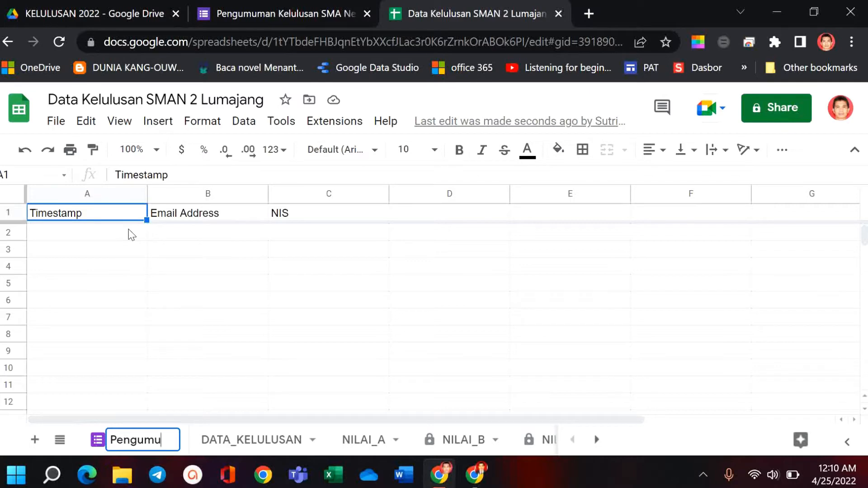
{"action": "key", "text": "BackSpace"}
{"action": "key", "text": "BackSpace"}
{"action": "key", "text": "BackSpace"}
{"action": "key", "text": "BackSpace"}
{"action": "key", "text": "BackSpace"}
{"action": "key", "text": "BackSpace"}
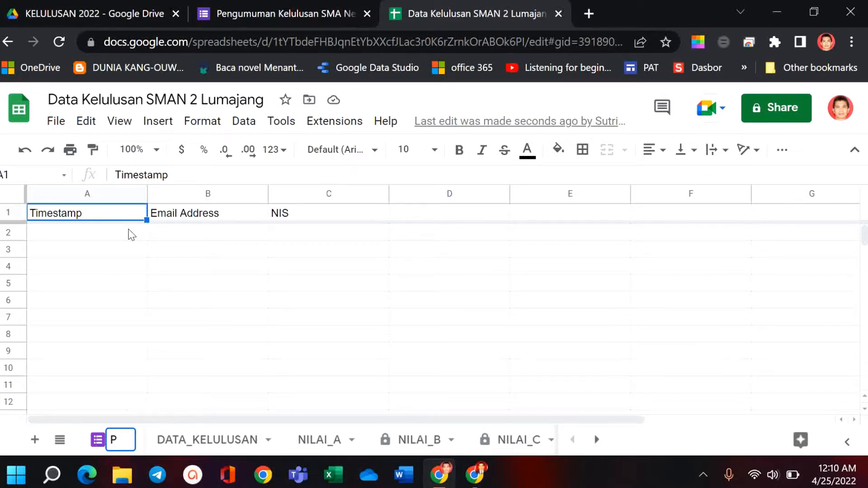
{"action": "key", "text": "BackSpace"}
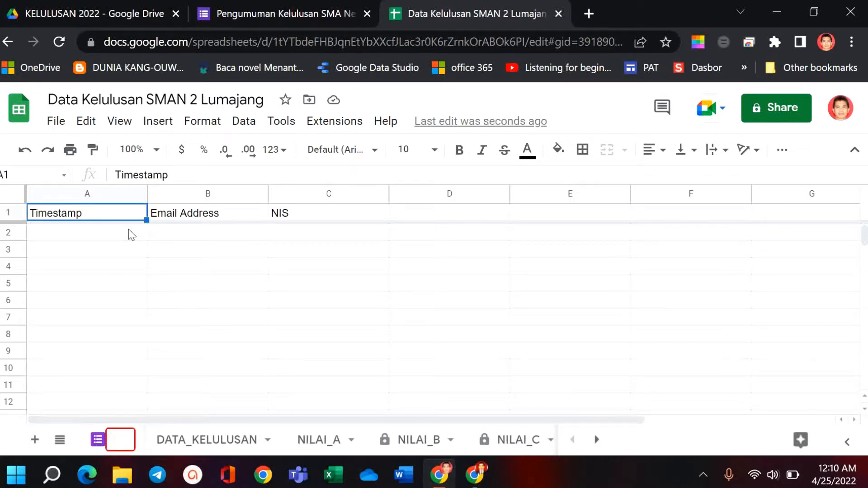
{"action": "type", "text": "input"}
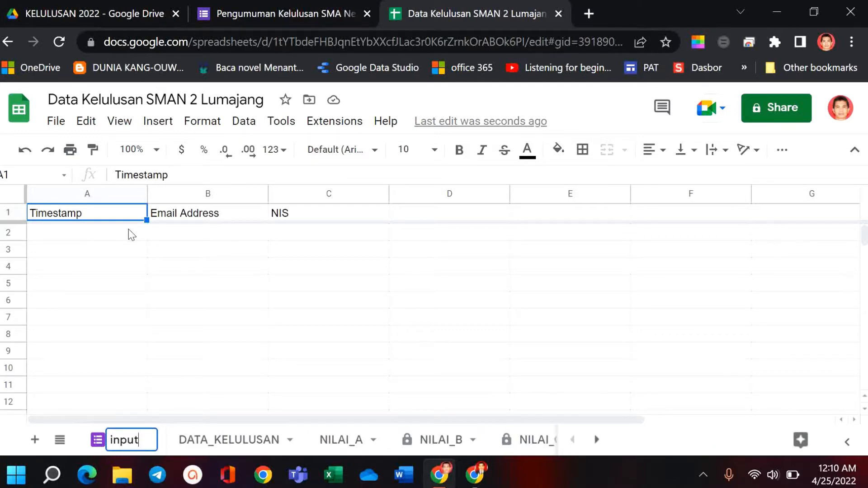
{"action": "key", "text": "BackSpace"}
{"action": "key", "text": "BackSpace"}
{"action": "key", "text": "BackSpace"}
{"action": "key", "text": "BackSpace"}
{"action": "key", "text": "BackSpace"}
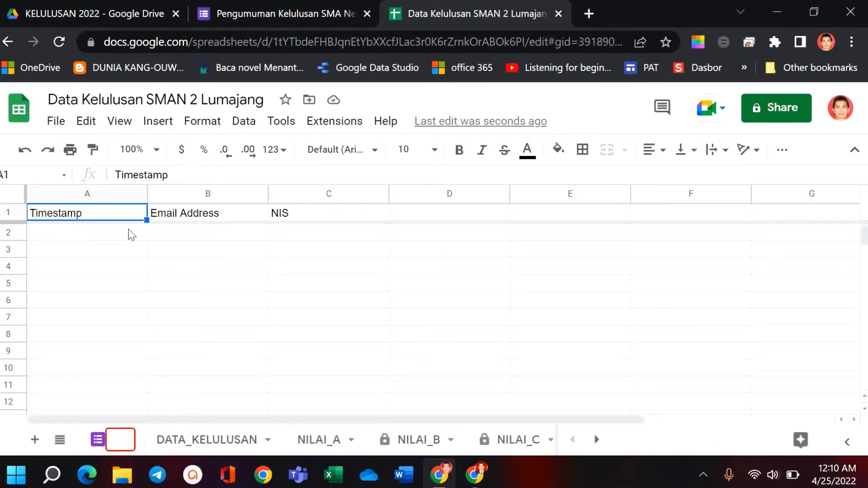
Name the form responses sheet INPUT
{"action": "type", "text": "INPUT"}
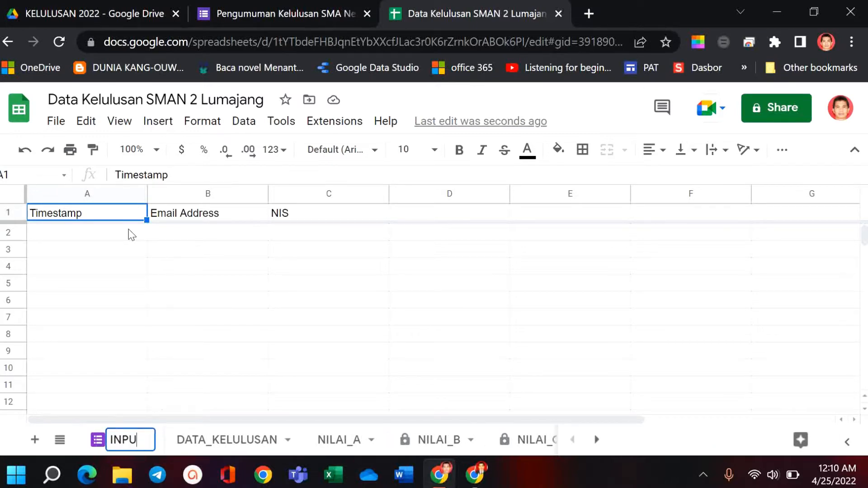
{"action": "left_click", "coordinate": [144, 278]}
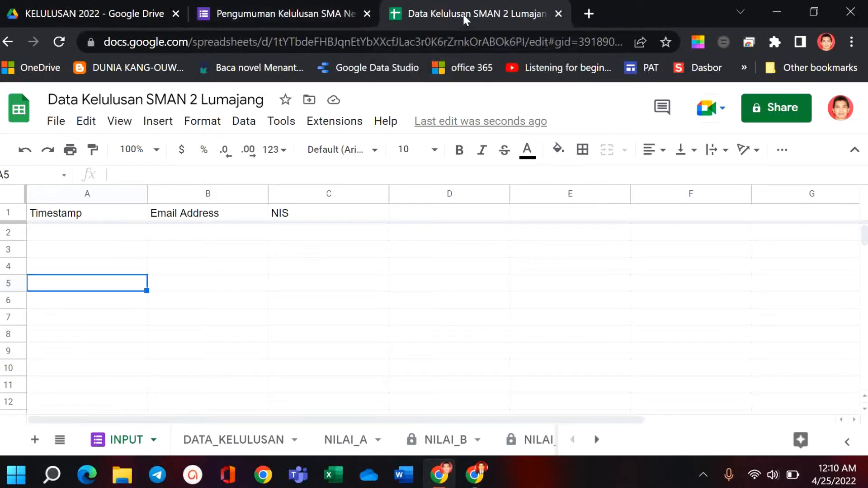
View the student data in the DATA_KELULUSAN sheet and copy the graduation form's shareable link without shortening it
{"action": "left_click", "coordinate": [252, 437]}
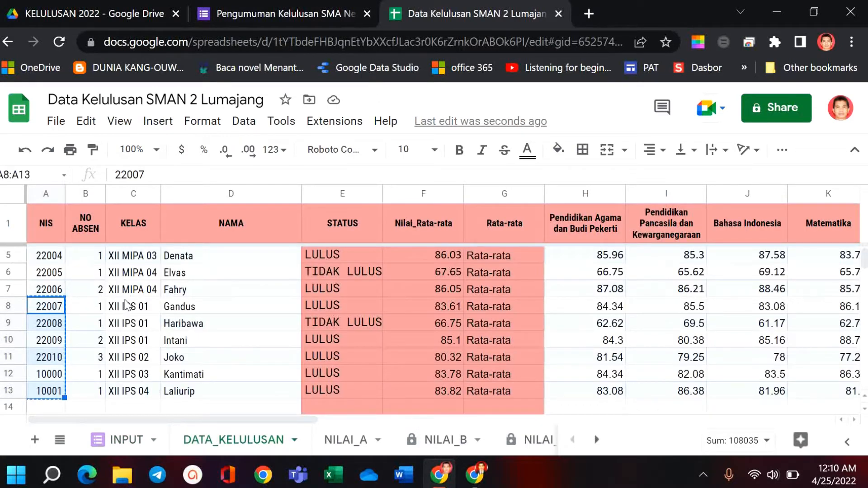
{"action": "scroll", "coordinate": [100, 306], "scroll_direction": "up", "scroll_amount": 1}
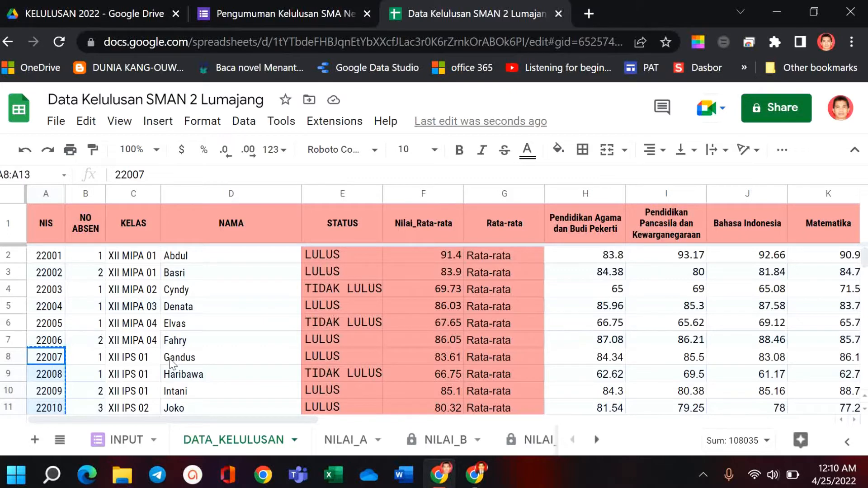
{"action": "left_click", "coordinate": [285, 10]}
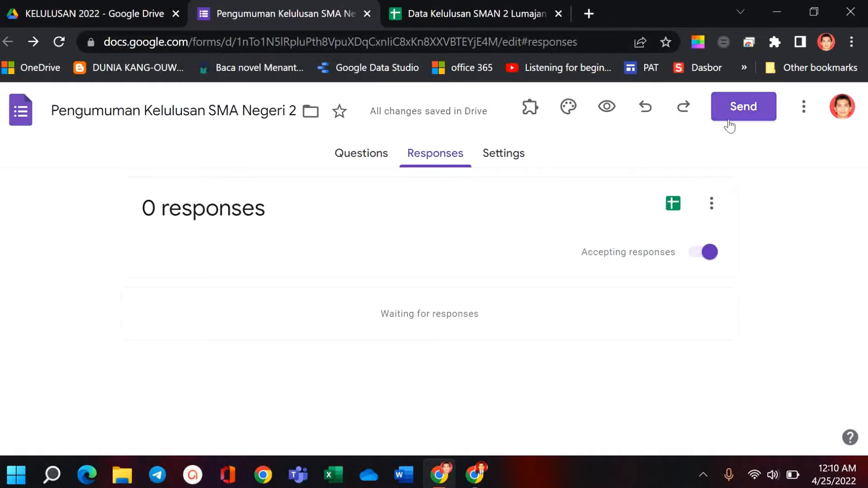
{"action": "left_click", "coordinate": [752, 113]}
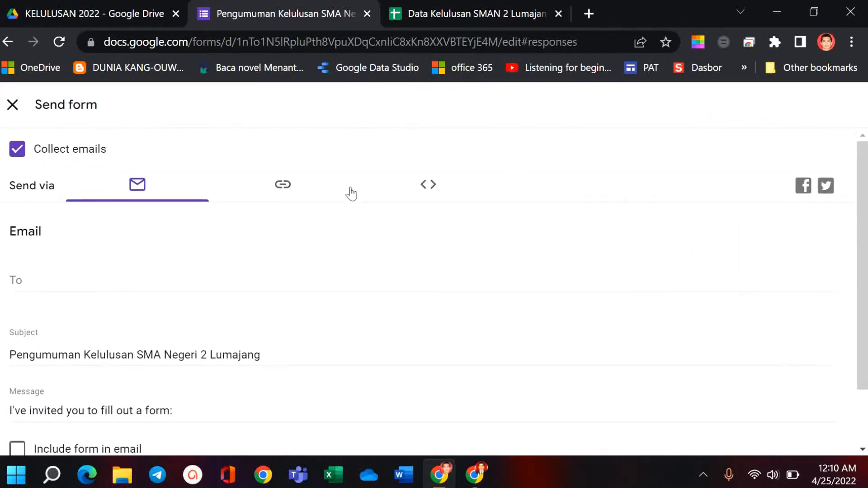
{"action": "left_click", "coordinate": [288, 185]}
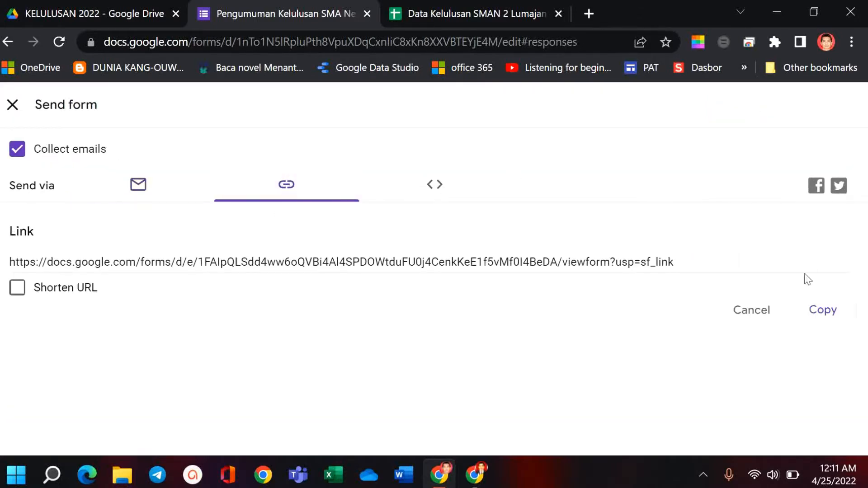
{"action": "left_click", "coordinate": [841, 316]}
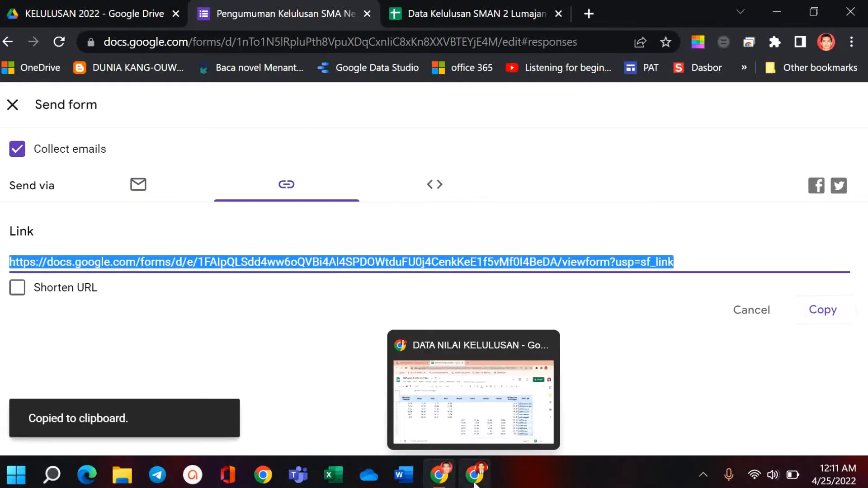
Switch to Bitly in the other Chrome window and create a bit.ly short link from the copied form URL
{"action": "left_click", "coordinate": [475, 477]}
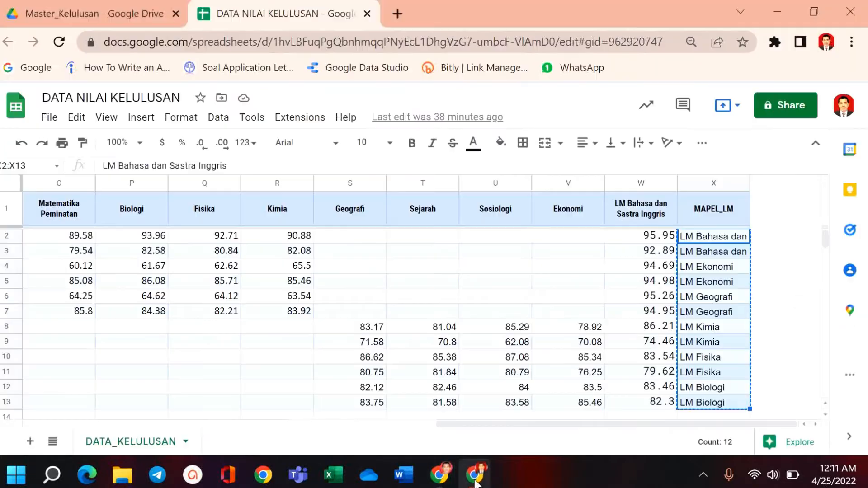
{"action": "left_click", "coordinate": [444, 67]}
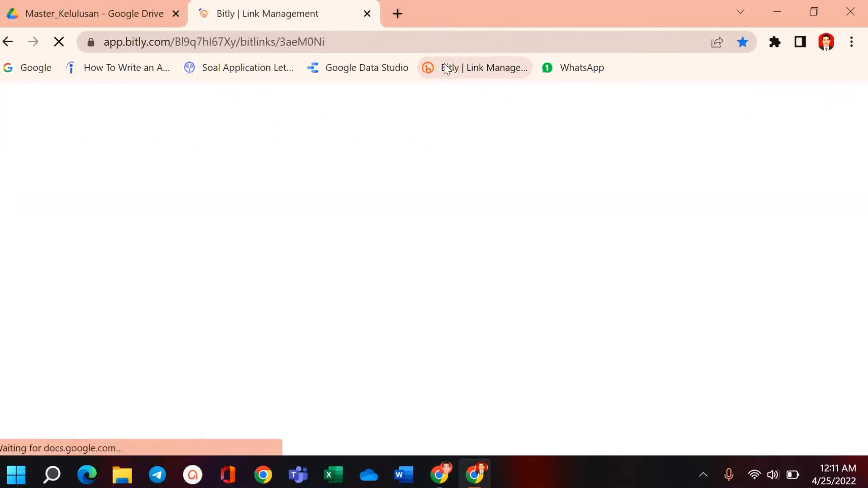
{"action": "left_click", "coordinate": [627, 111]}
{"action": "left_click", "coordinate": [589, 112]}
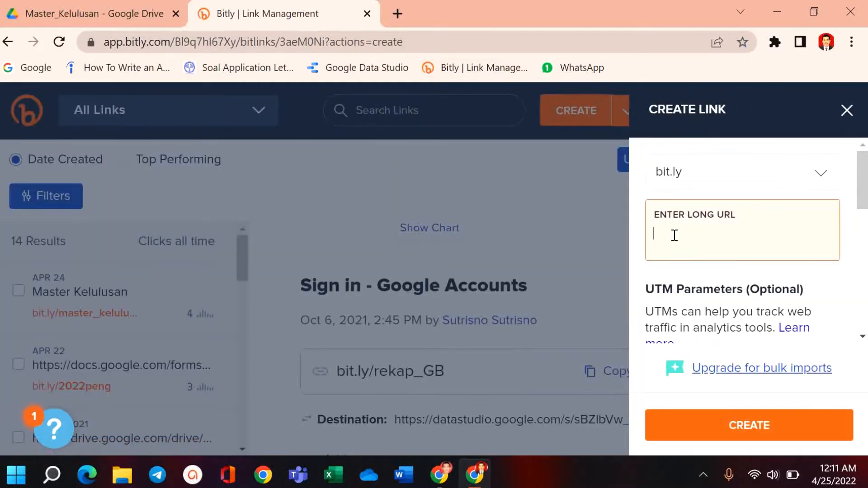
{"action": "key", "text": "ctrl+v"}
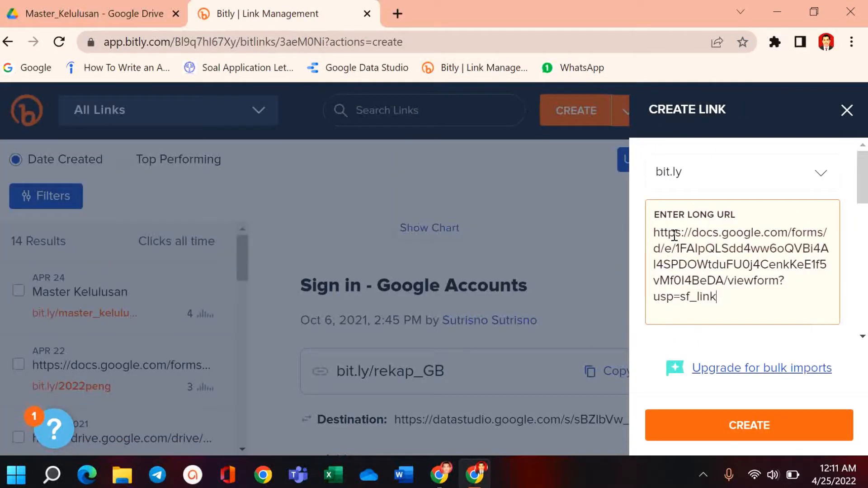
{"action": "left_click", "coordinate": [741, 432]}
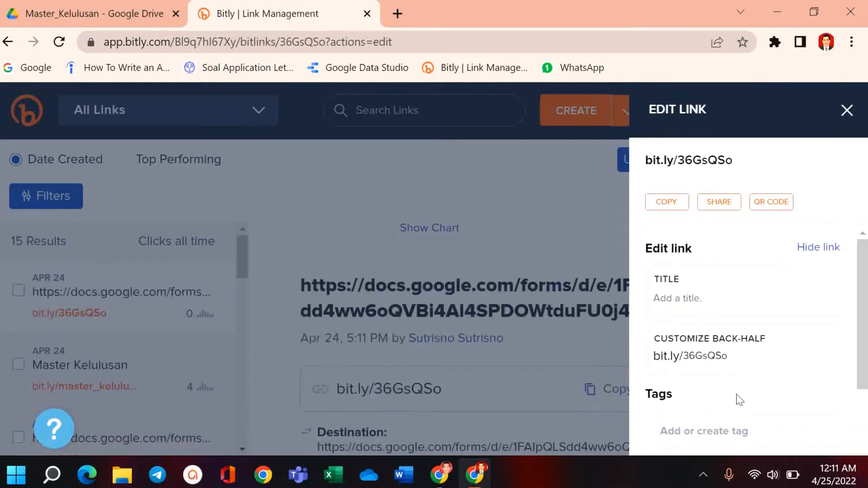
Title the short link Pengumuman Kelulusan, customize its back-half to P_Kelulusan_smada, and save the changes
{"action": "left_click", "coordinate": [673, 299]}
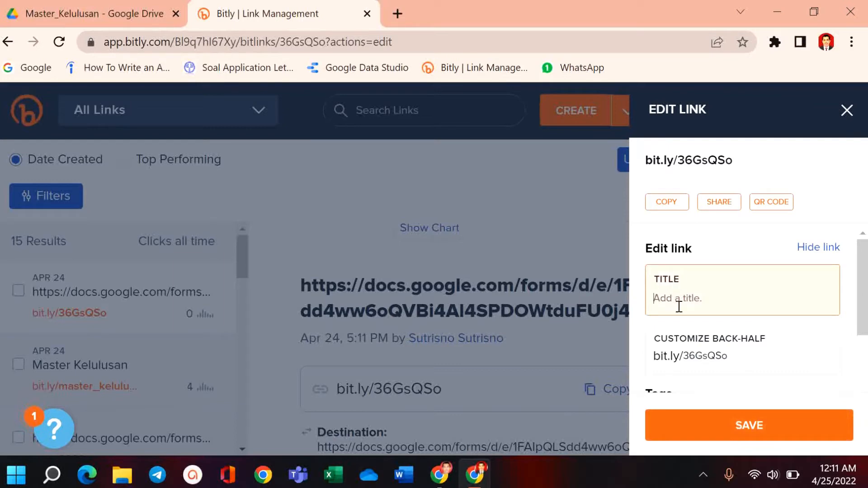
{"action": "type", "text": "Pengumuman Kelulusan"}
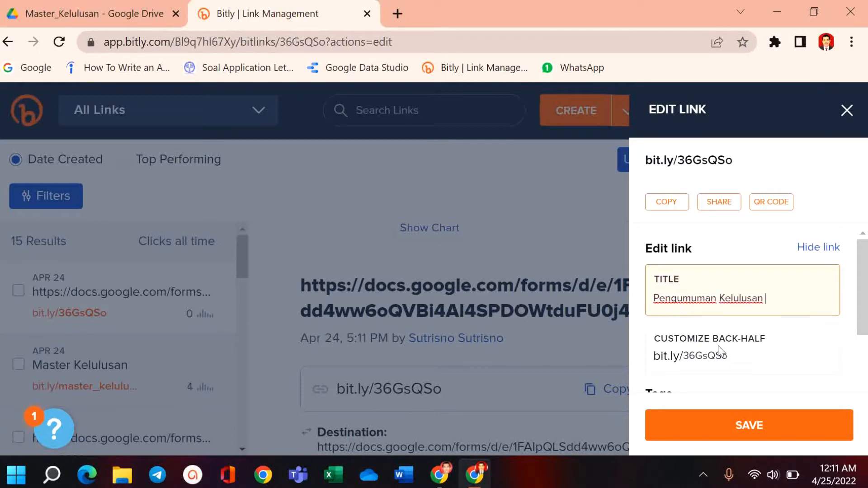
{"action": "triple_click", "coordinate": [746, 303]}
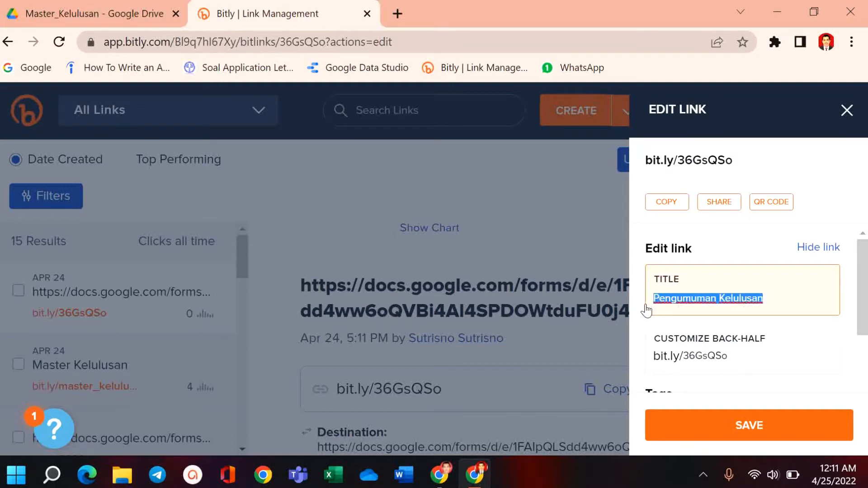
{"action": "left_click_drag", "start_coordinate": [730, 356], "coordinate": [685, 357]}
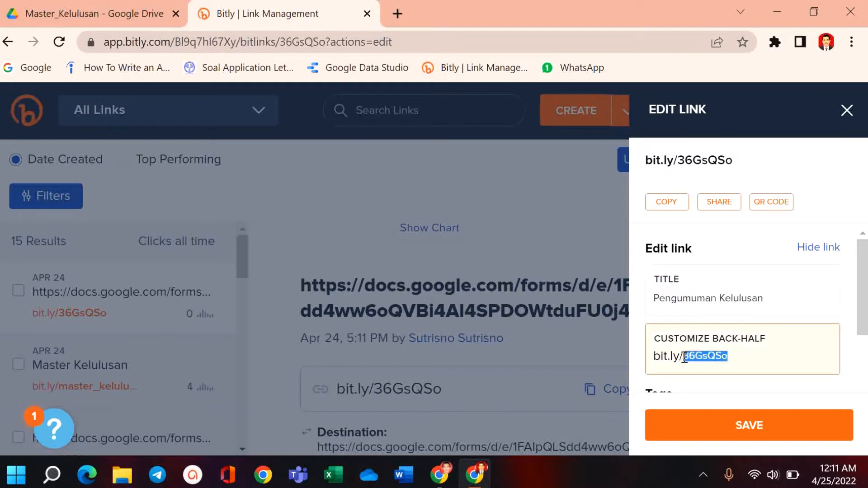
{"action": "key", "text": "ctrl+v"}
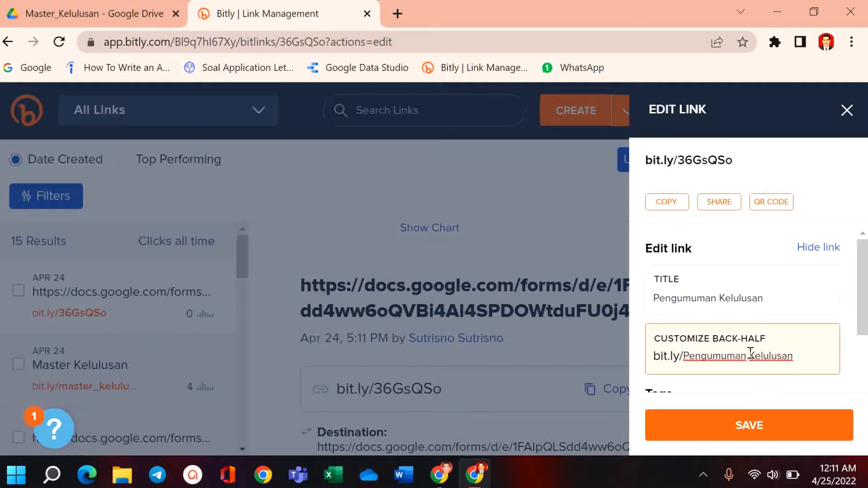
{"action": "key", "text": "BackSpace"}
{"action": "type", "text": "_"}
{"action": "left_click_drag", "start_coordinate": [747, 360], "coordinate": [689, 368]}
{"action": "key", "text": "BackSpace"}
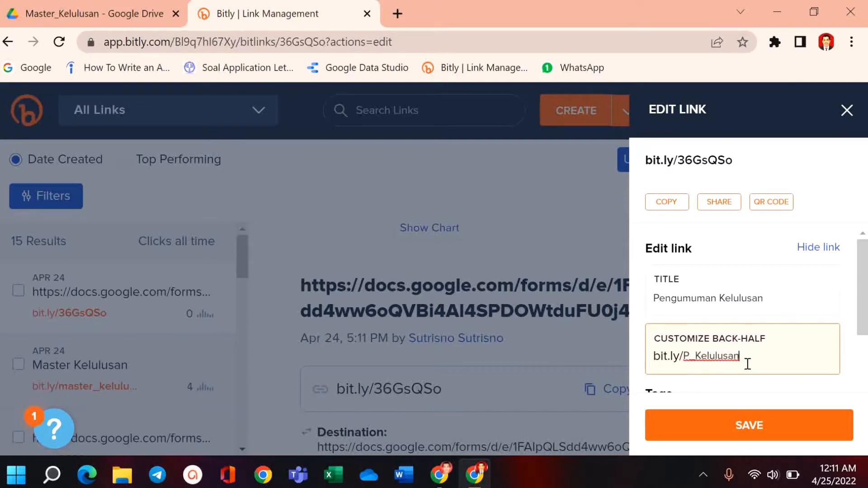
{"action": "type", "text": "_smada"}
{"action": "left_click", "coordinate": [746, 435]}
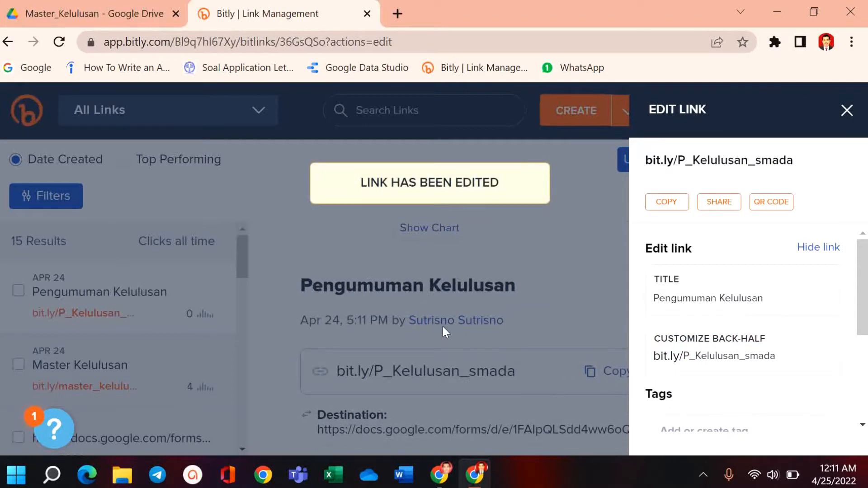
Copy the customized bit.ly link and open it in a new browser tab to load the graduation form
{"action": "left_click", "coordinate": [667, 205]}
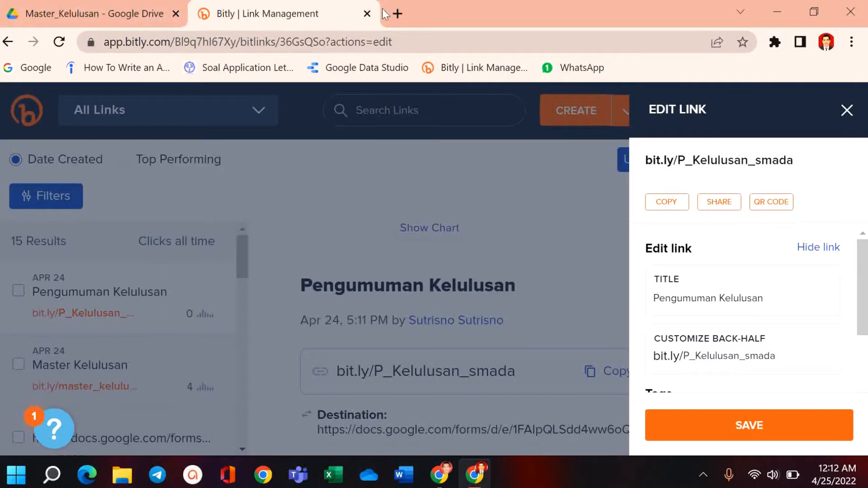
{"action": "left_click", "coordinate": [398, 14]}
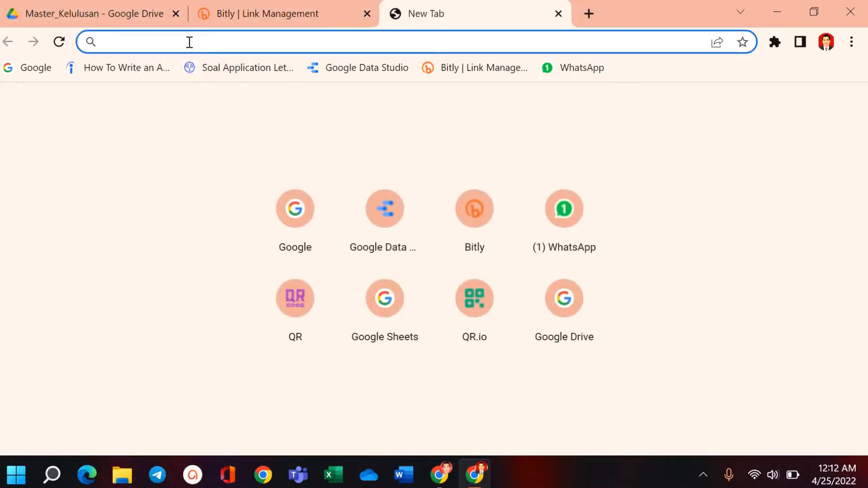
{"action": "key", "text": "ctrl+v"}
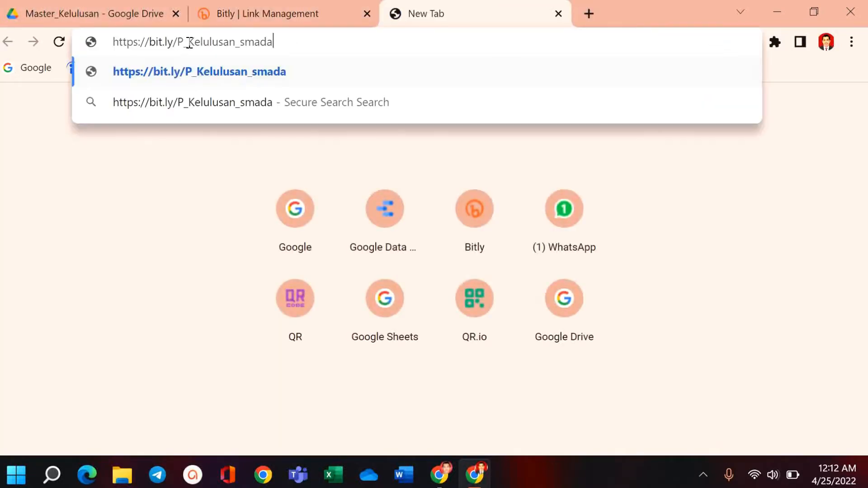
{"action": "left_click", "coordinate": [194, 72]}
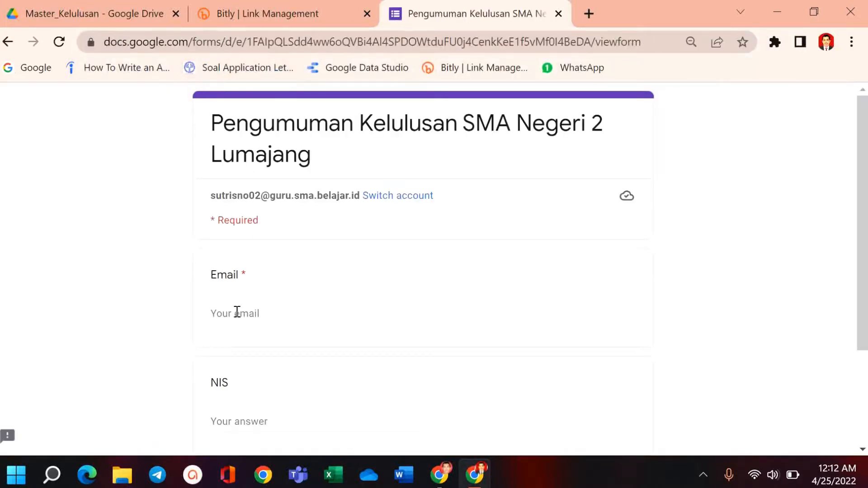
Fill the form's Email field with the signed-in account's e-mail address copied from the form header
{"action": "left_click", "coordinate": [237, 312]}
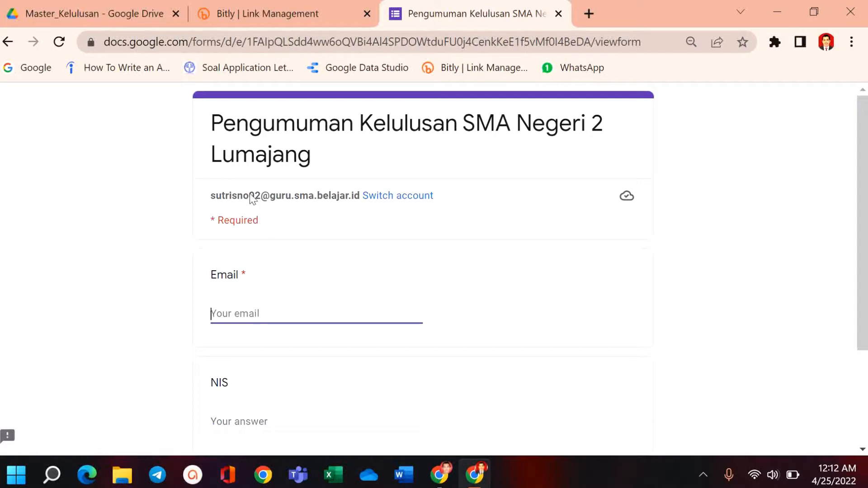
{"action": "left_click_drag", "start_coordinate": [211, 199], "coordinate": [362, 200]}
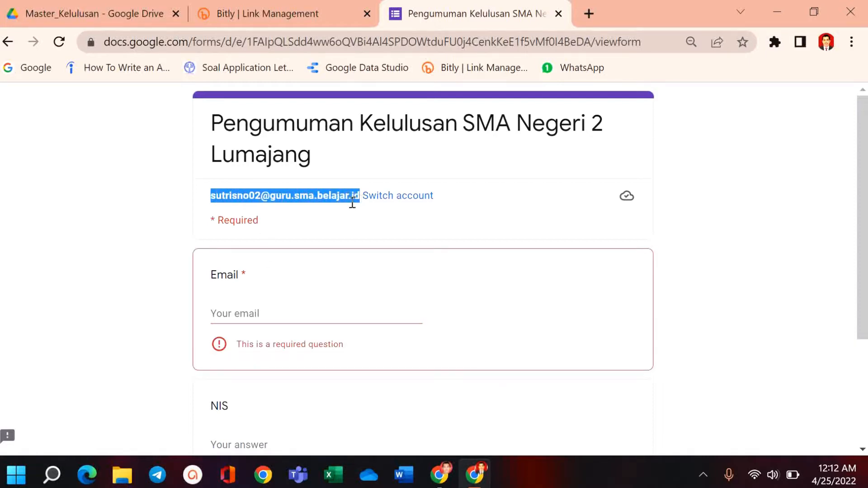
{"action": "right_click", "coordinate": [293, 190]}
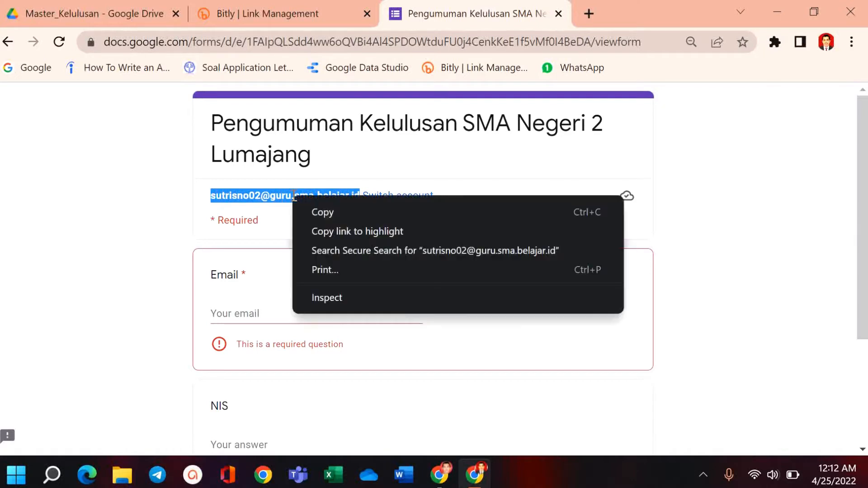
{"action": "left_click", "coordinate": [326, 212]}
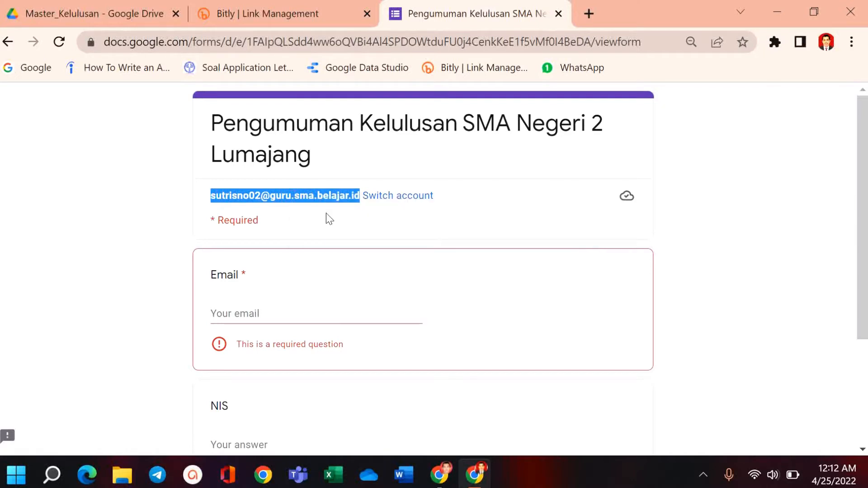
{"action": "left_click", "coordinate": [224, 311]}
{"action": "right_click", "coordinate": [224, 312]}
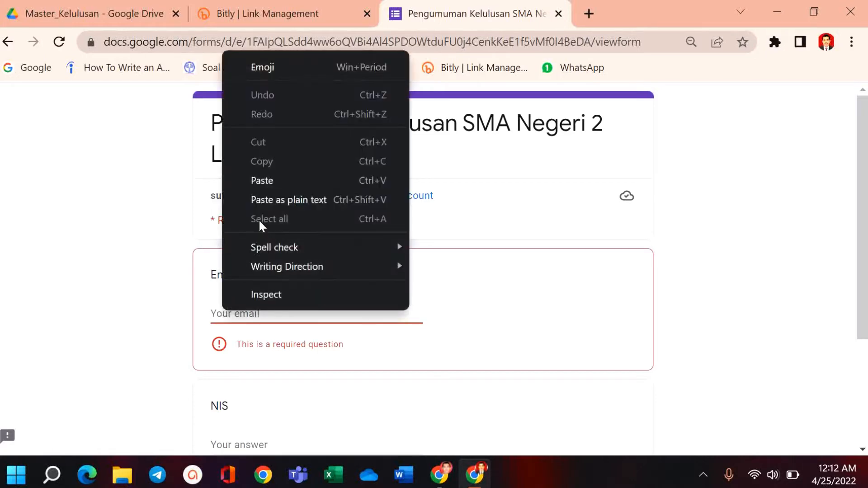
{"action": "left_click", "coordinate": [261, 183]}
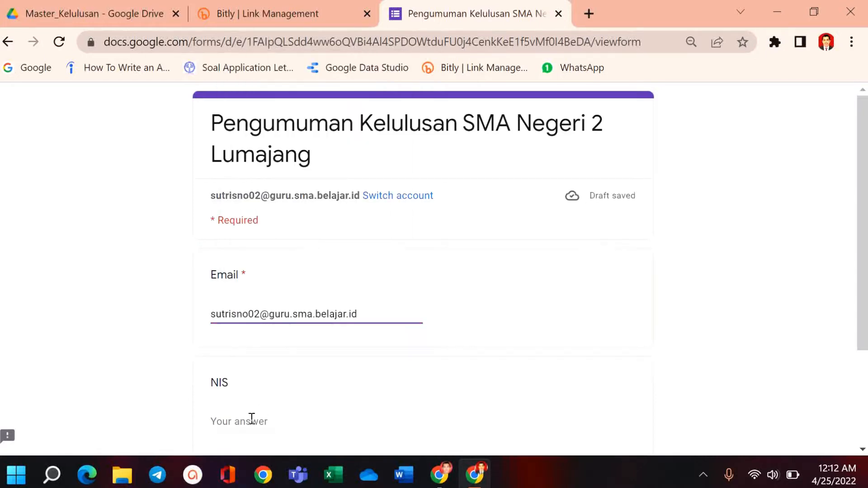
Answer NIS with the first student's number from the DATA_KELULUSAN sheet, submit the graduation form, and close its page
{"action": "left_click", "coordinate": [232, 421]}
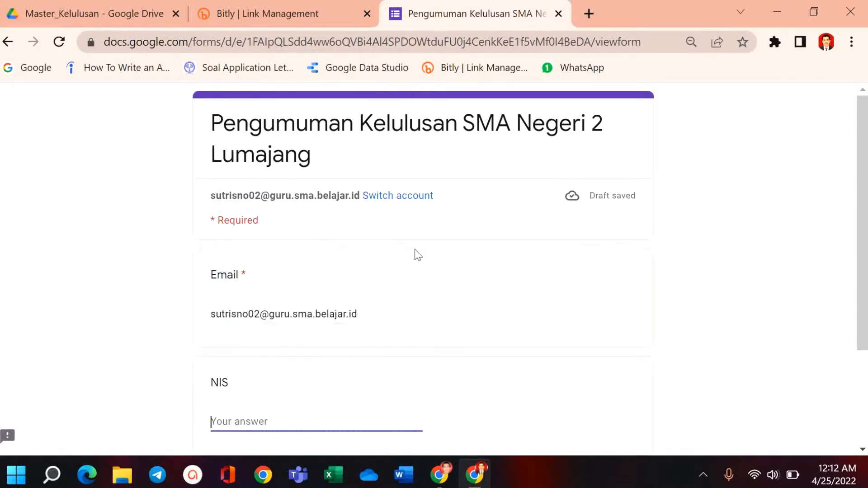
{"action": "left_click", "coordinate": [441, 480]}
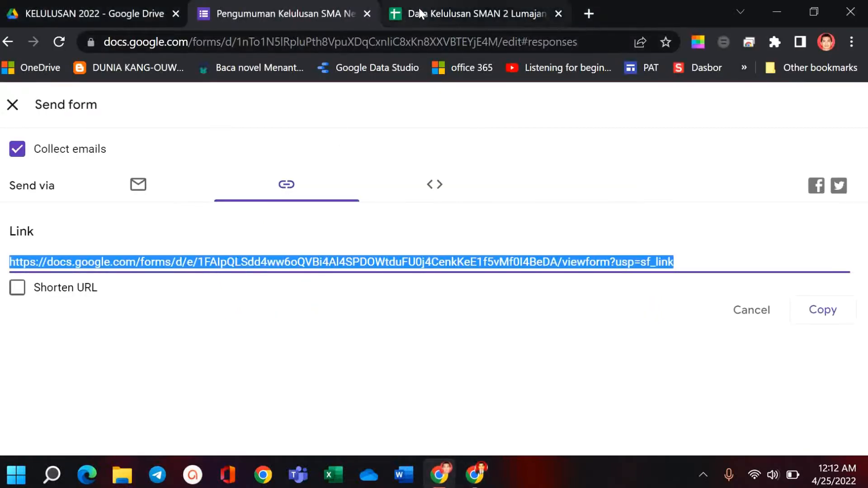
{"action": "left_click", "coordinate": [418, 12]}
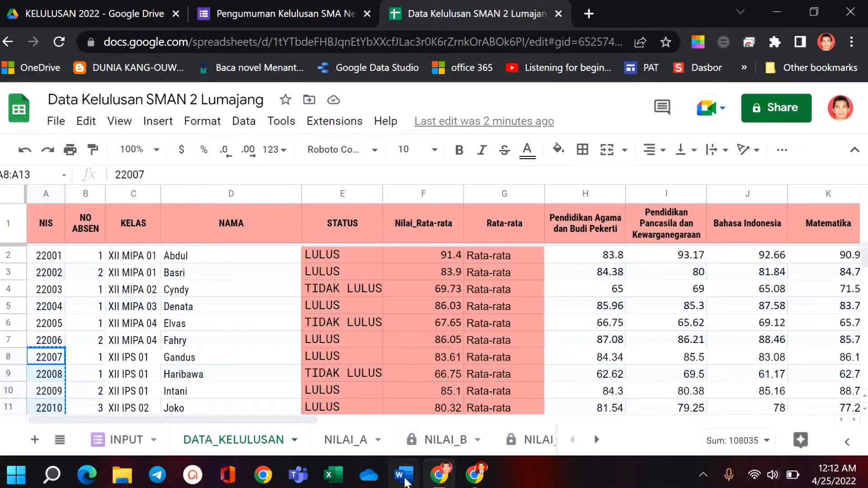
{"action": "mouse_move", "coordinate": [474, 475]}
{"action": "left_click", "coordinate": [486, 420]}
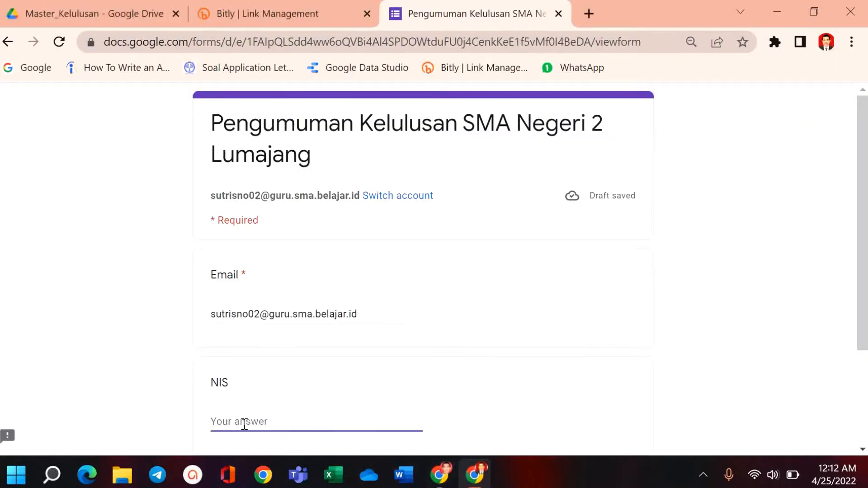
{"action": "type", "text": "22"}
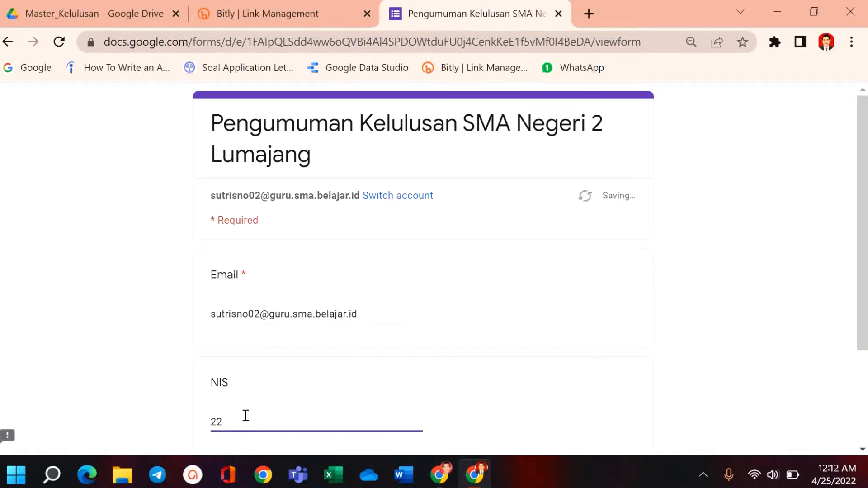
{"action": "type", "text": "001"}
{"action": "scroll", "coordinate": [245, 415], "scroll_direction": "down", "scroll_amount": 2}
{"action": "left_click", "coordinate": [227, 367]}
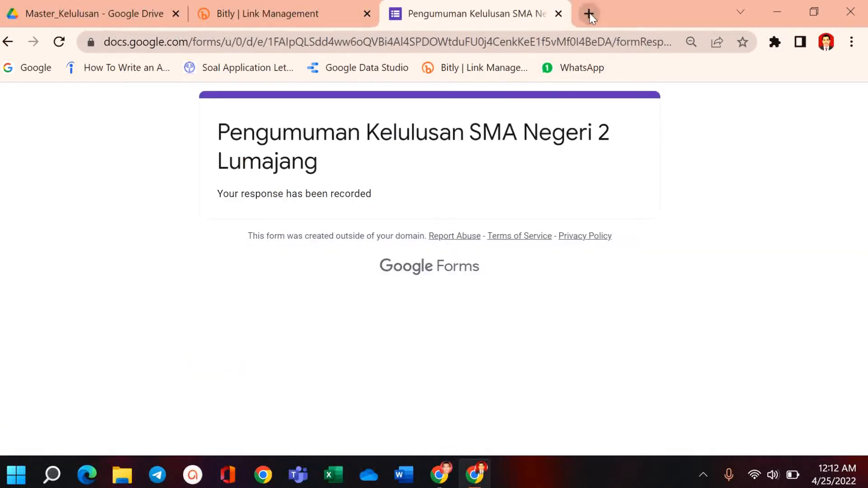
{"action": "left_click", "coordinate": [559, 14]}
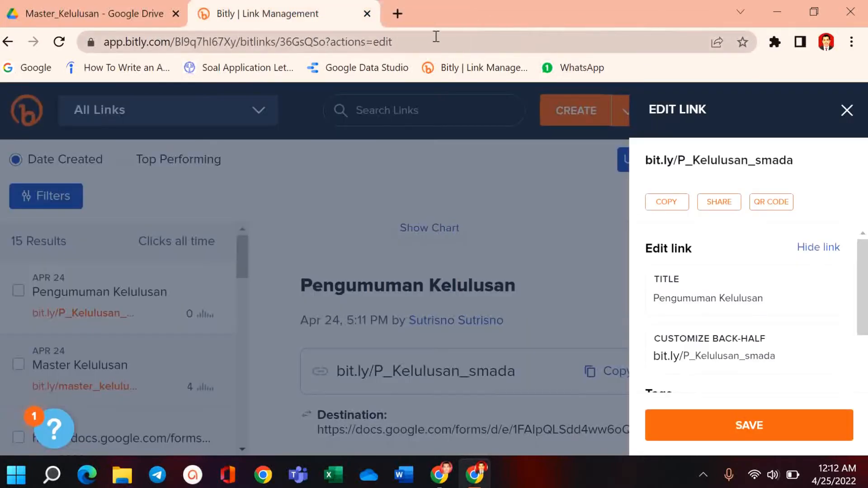
{"action": "left_click", "coordinate": [398, 14]}
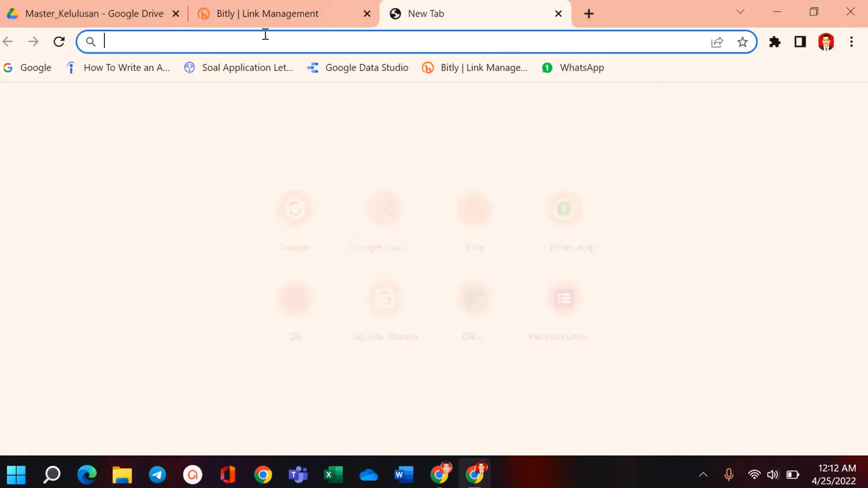
{"action": "right_click", "coordinate": [232, 37]}
{"action": "left_click", "coordinate": [279, 146]}
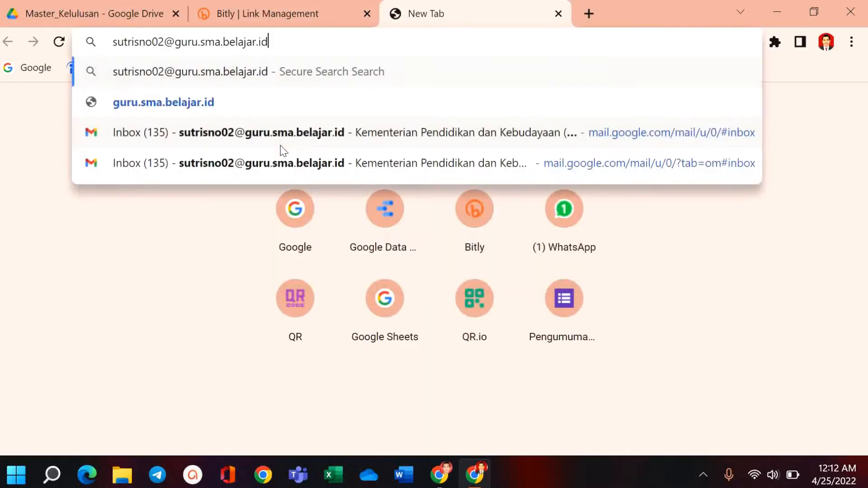
{"action": "left_click", "coordinate": [172, 105]}
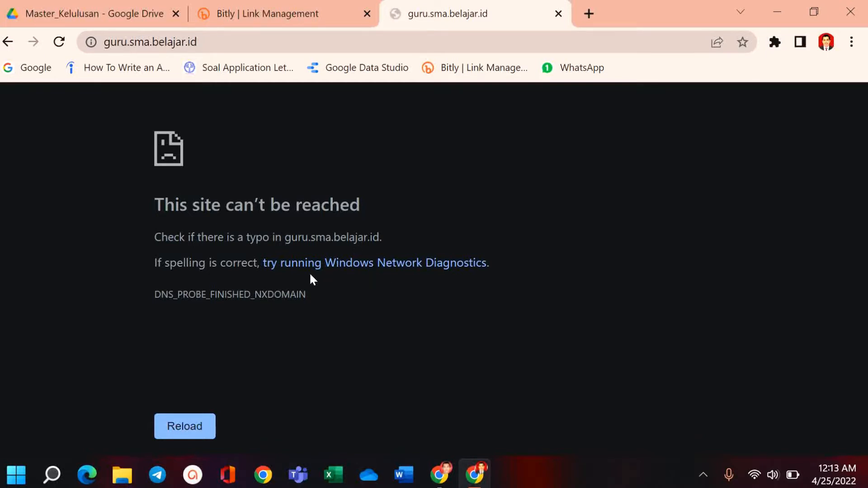
{"action": "left_click", "coordinate": [562, 14]}
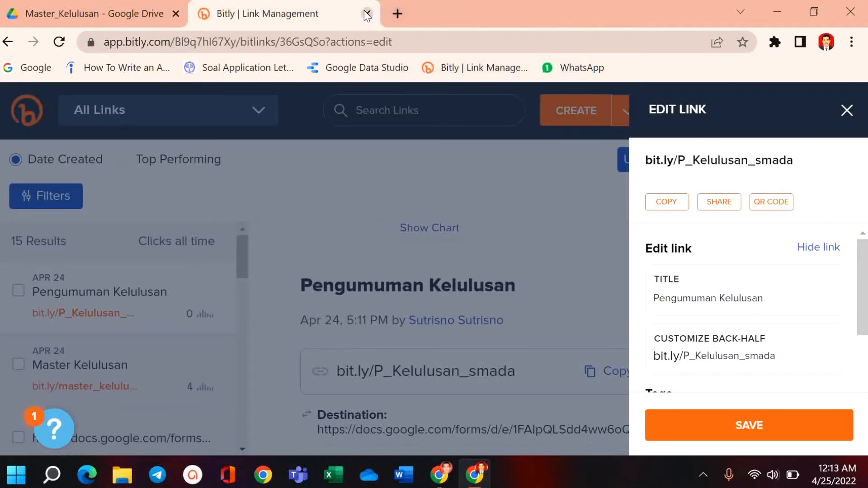
Close the Bitly page and switch to the Data Kelulusan SMAN 2 Lumajang spreadsheet in the other Chrome window
{"action": "left_click", "coordinate": [367, 13]}
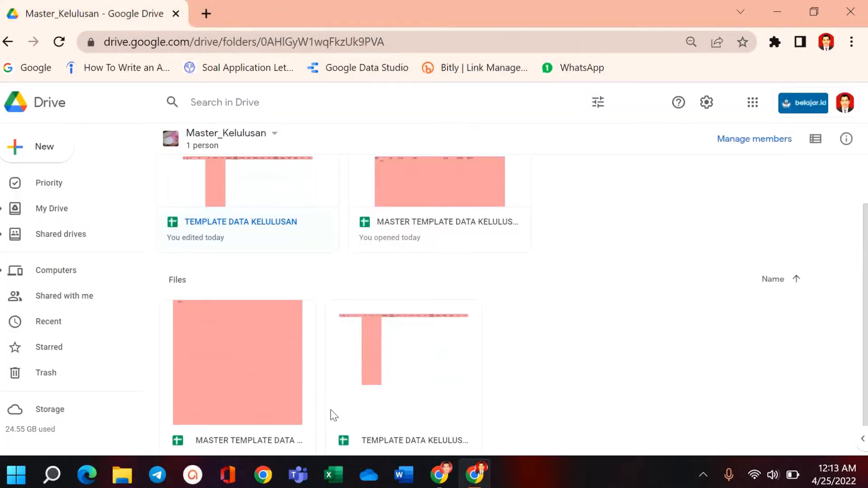
{"action": "mouse_move", "coordinate": [450, 483]}
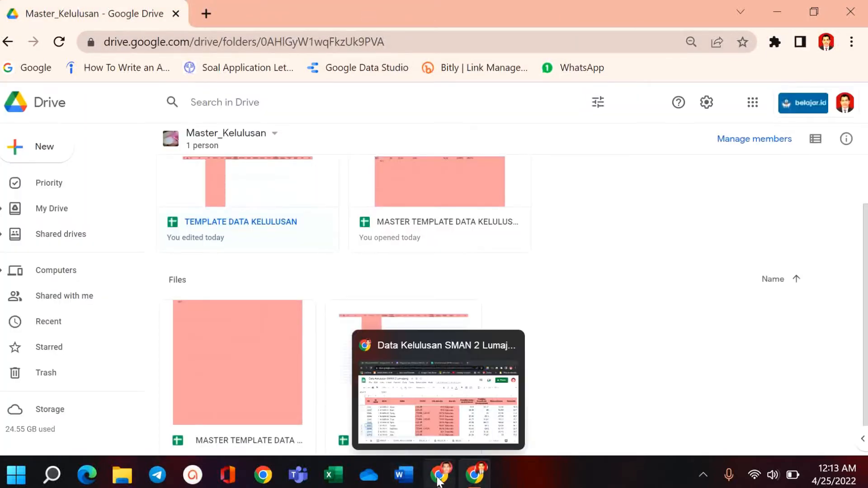
{"action": "left_click", "coordinate": [434, 388]}
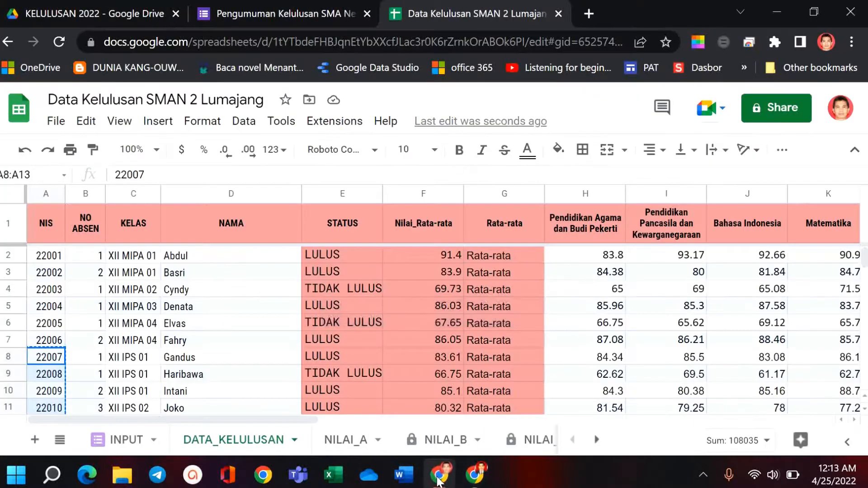
Search Google for the copied e-mail address in a new browser tab
{"action": "left_click", "coordinate": [588, 14]}
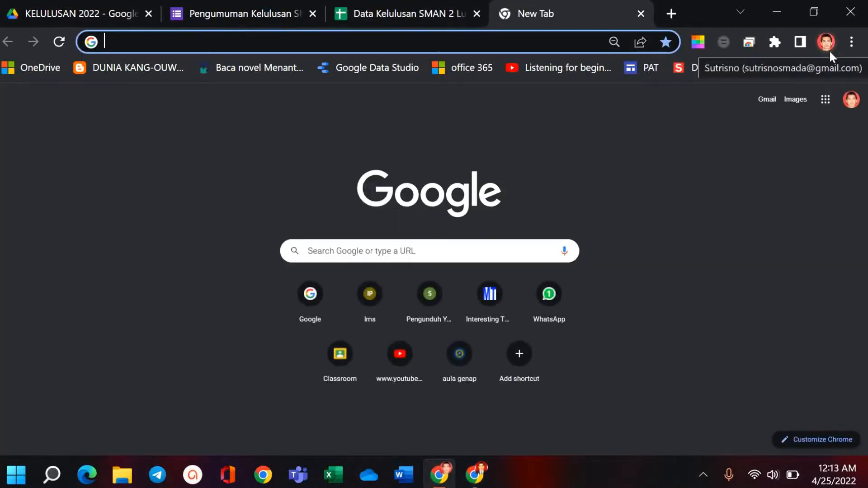
{"action": "right_click", "coordinate": [153, 41]}
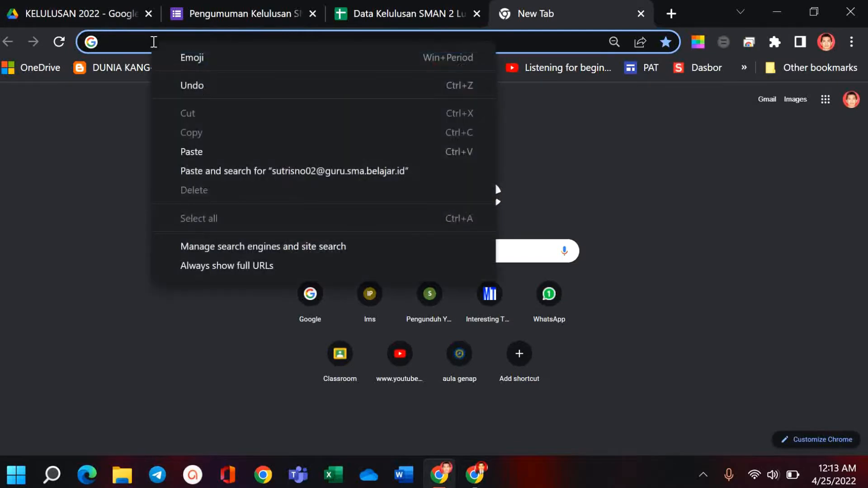
{"action": "left_click", "coordinate": [197, 151]}
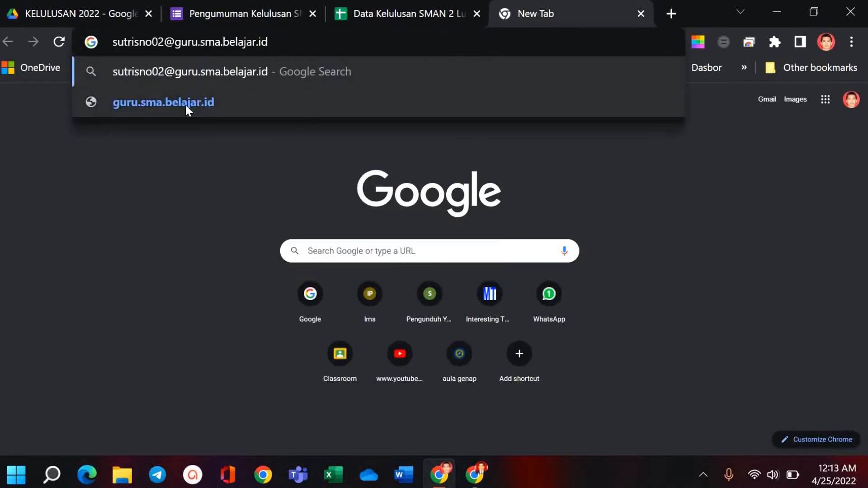
{"action": "left_click", "coordinate": [209, 70]}
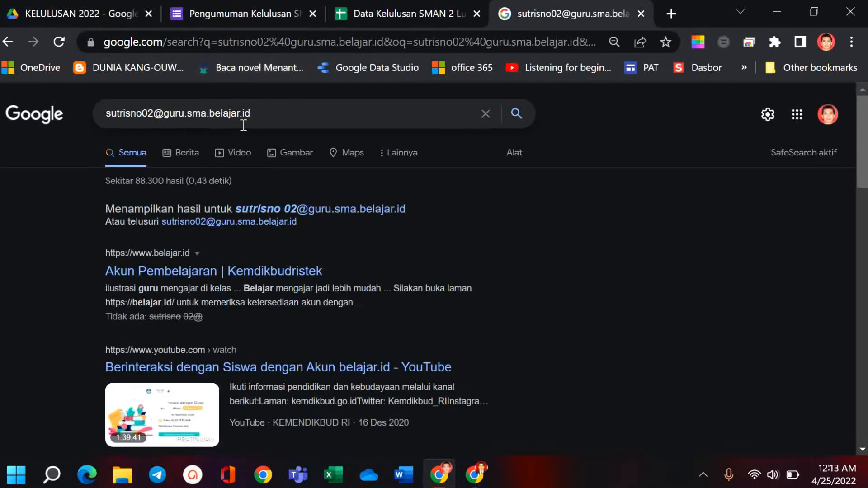
{"action": "left_click", "coordinate": [641, 14]}
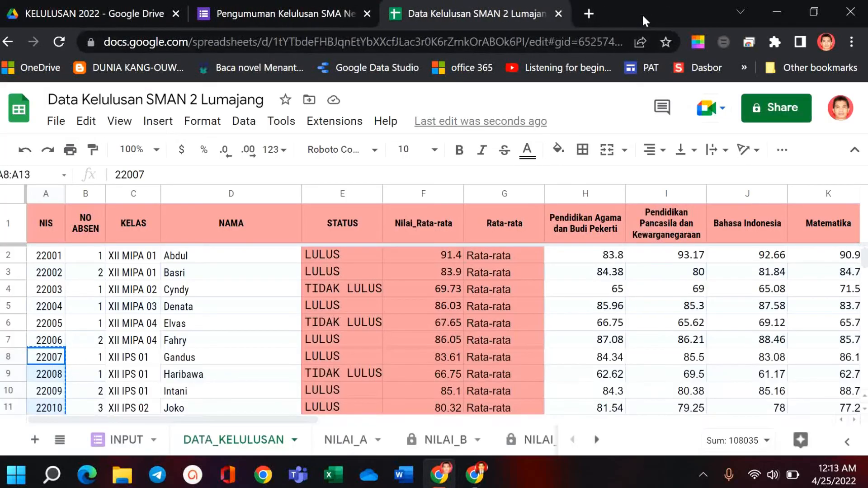
{"action": "left_click", "coordinate": [588, 14]}
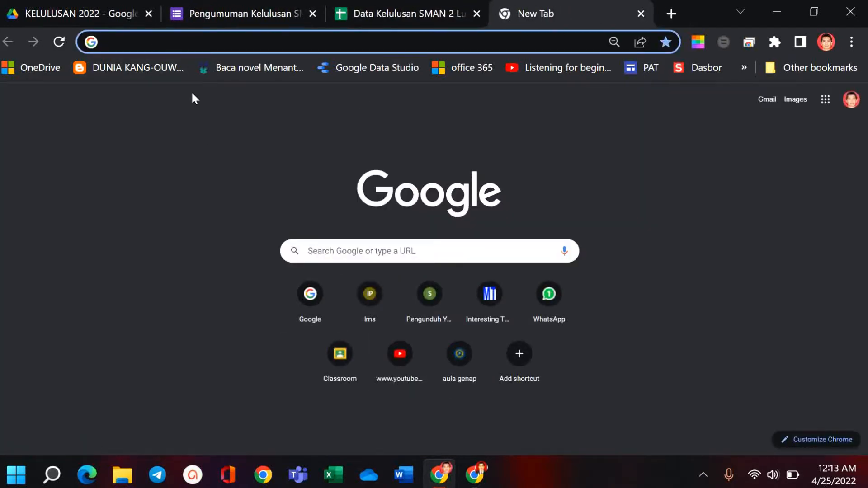
{"action": "type", "text": "bit"}
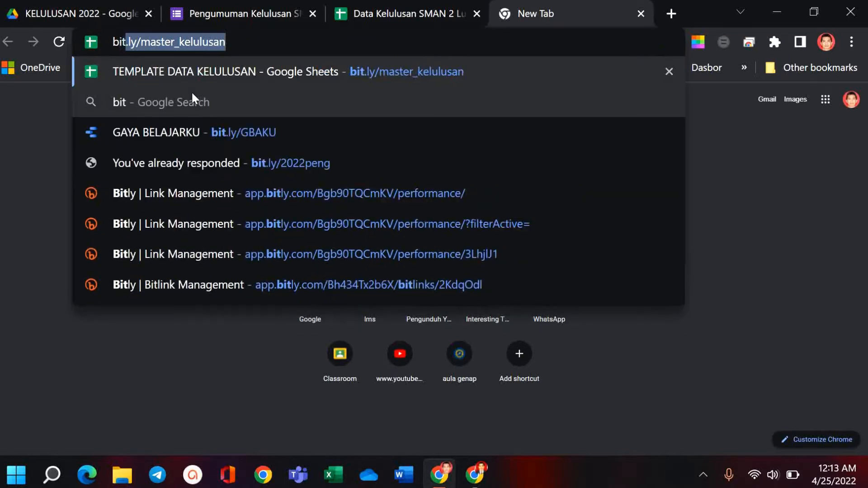
{"action": "type", "text": ".ly"}
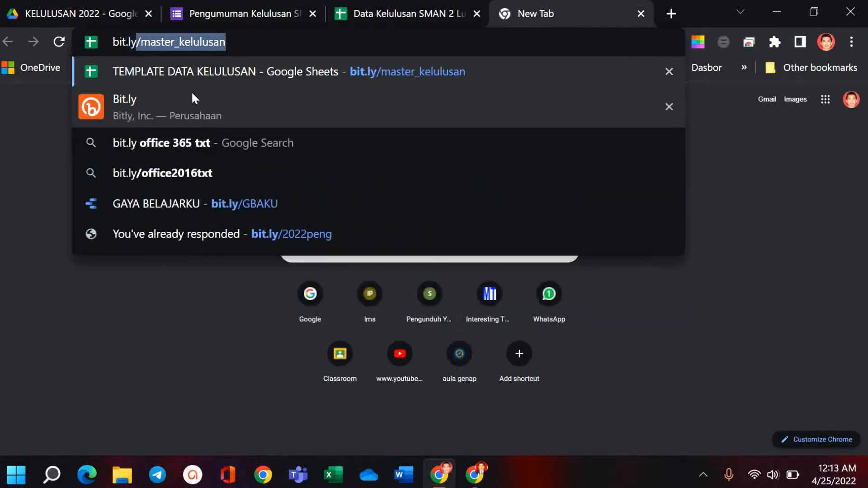
{"action": "left_click", "coordinate": [281, 70]}
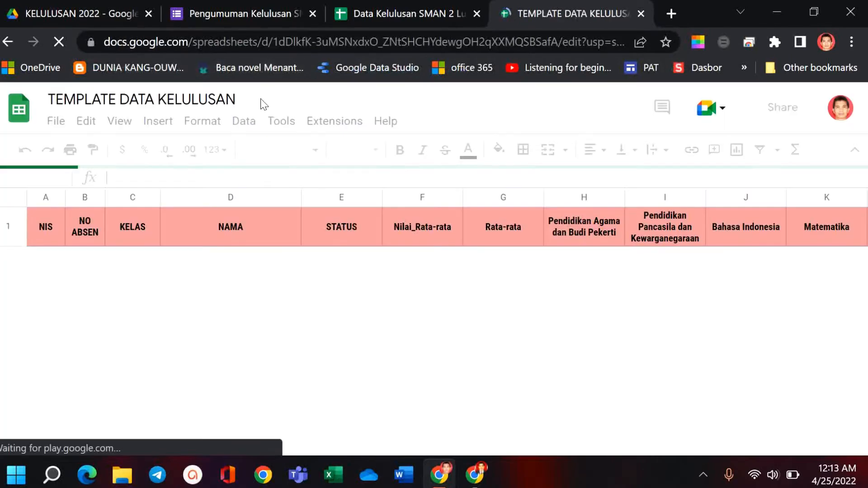
{"action": "left_click", "coordinate": [642, 13]}
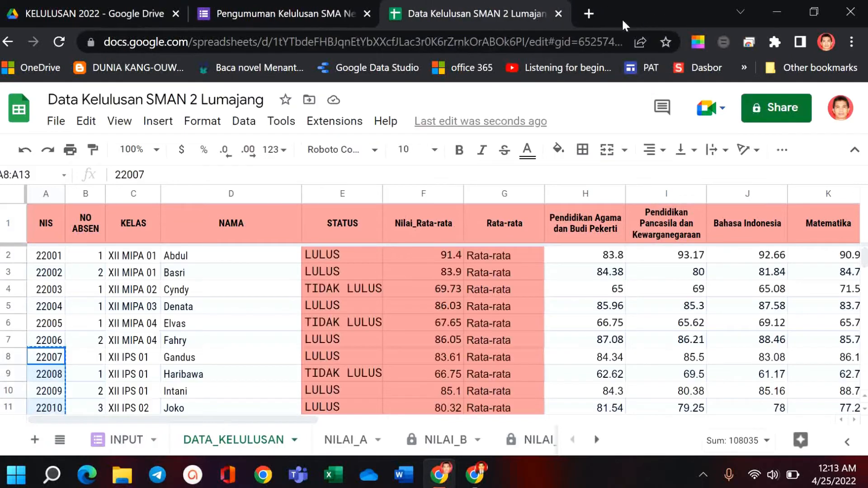
Open a blank browser tab for the form, and copy the Pengumuman Kelulusan short link from Bitly in the other Chrome window
{"action": "left_click", "coordinate": [590, 13]}
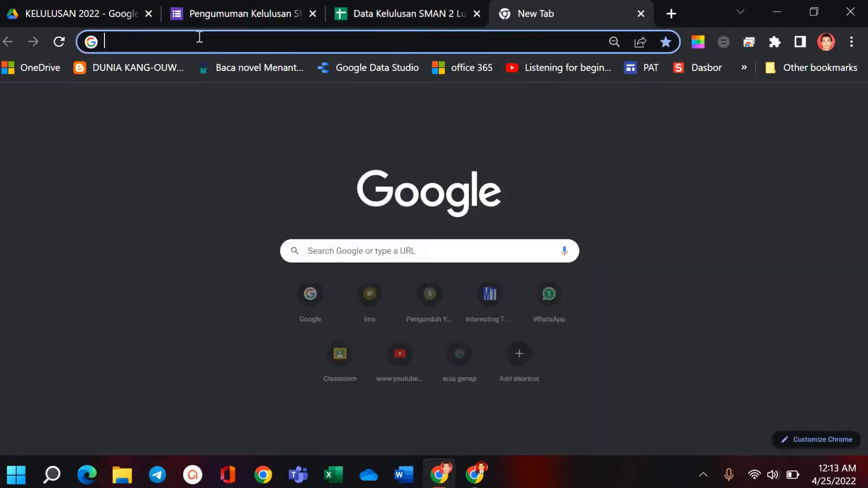
{"action": "type", "text": "bi"}
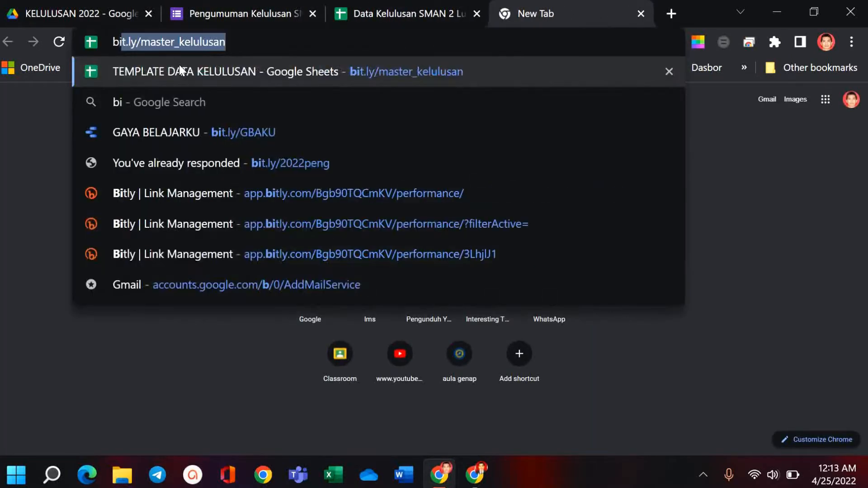
{"action": "type", "text": "t.ly"}
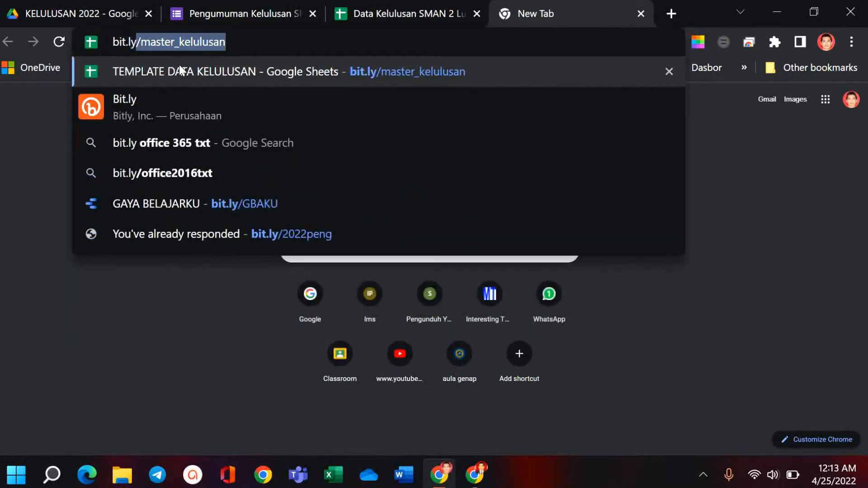
{"action": "type", "text": "/P"}
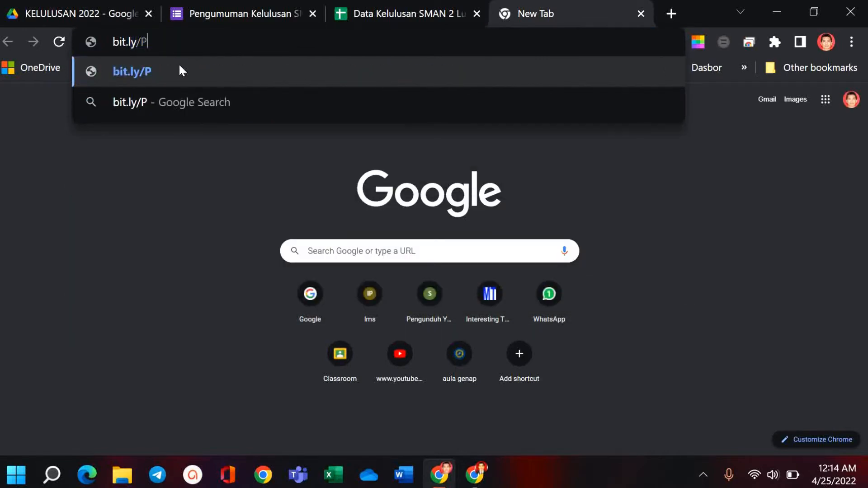
{"action": "type", "text": "_"}
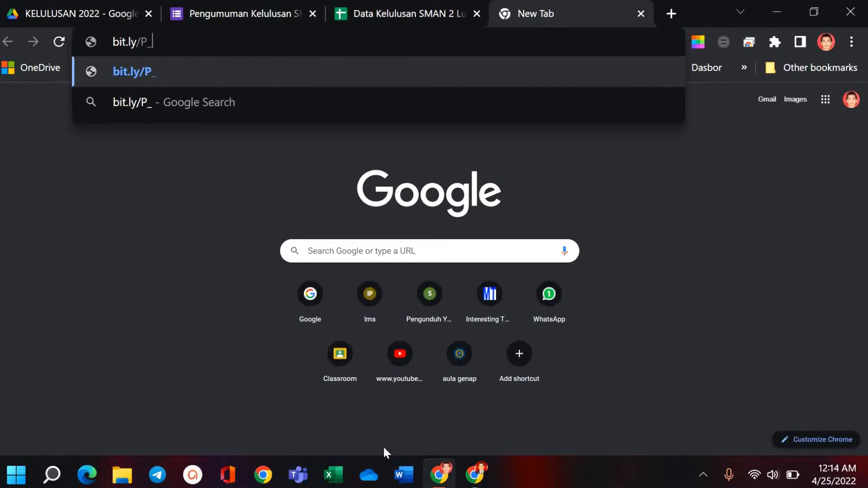
{"action": "left_click", "coordinate": [471, 475]}
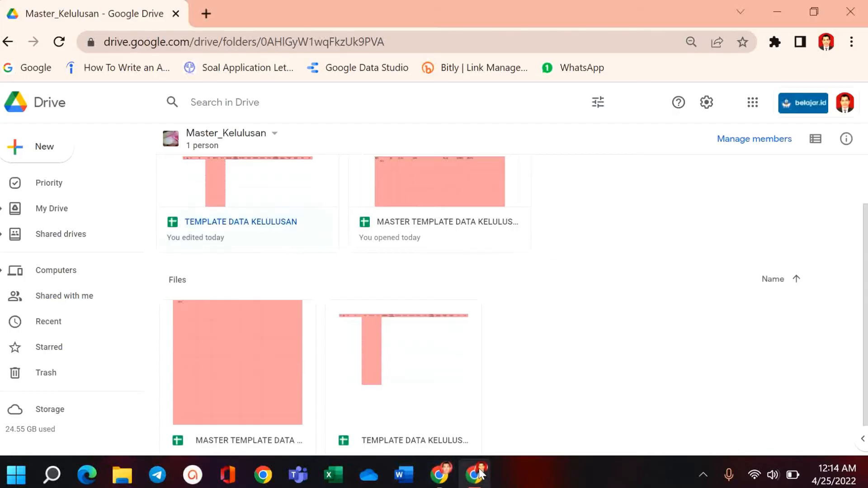
{"action": "left_click", "coordinate": [461, 75]}
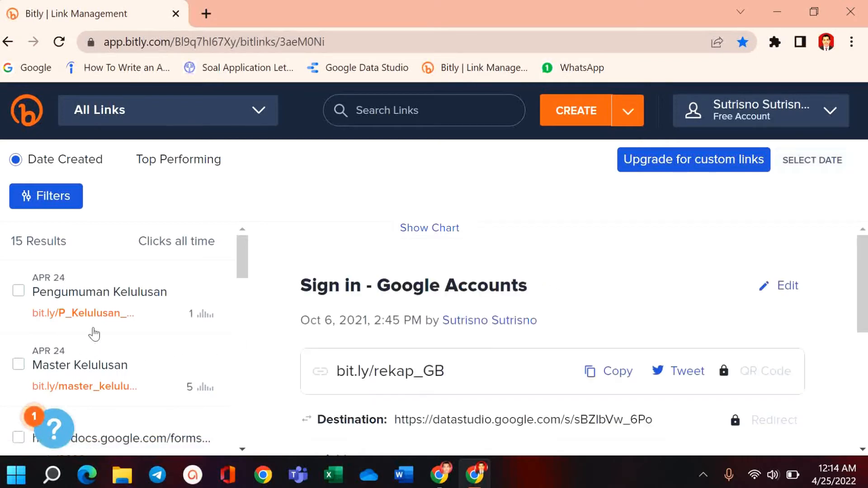
{"action": "left_click", "coordinate": [98, 298]}
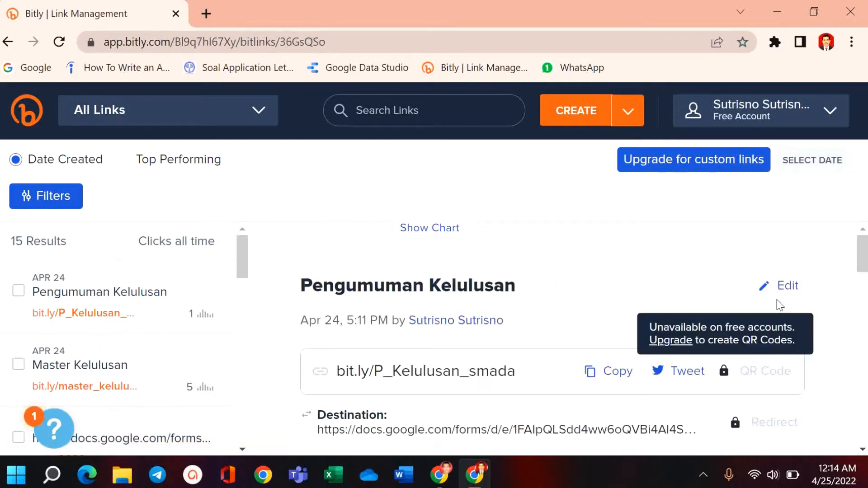
{"action": "left_click", "coordinate": [610, 378]}
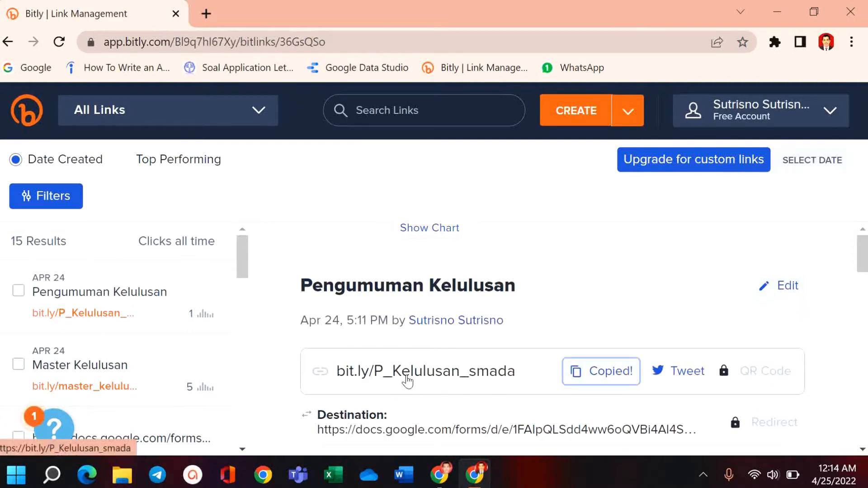
{"action": "left_click", "coordinate": [442, 476]}
{"action": "left_click_drag", "start_coordinate": [173, 47], "coordinate": [65, 45]}
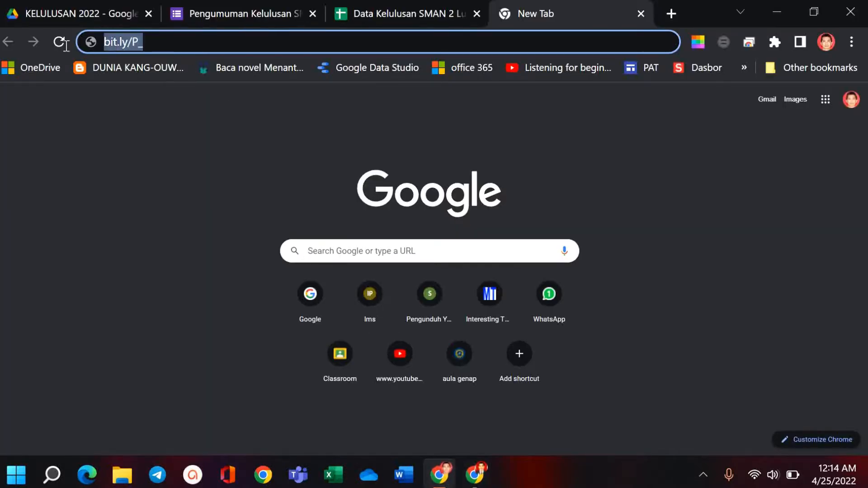
{"action": "key", "text": "ctrl+v"}
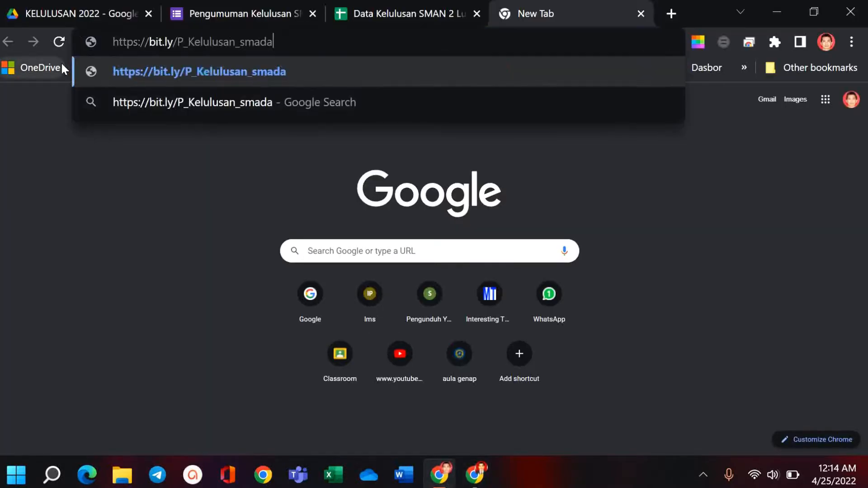
{"action": "left_click", "coordinate": [185, 71]}
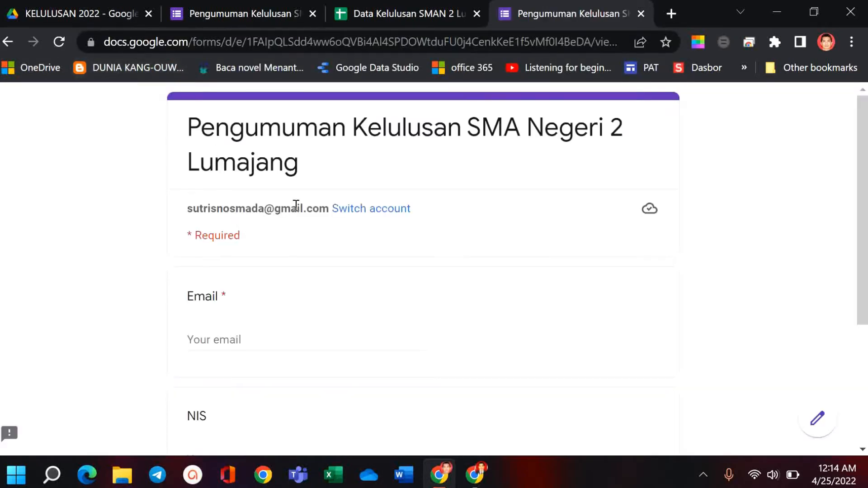
Fill the form's Email field with the signed-in account's e-mail address copied from the form header
{"action": "left_click_drag", "start_coordinate": [189, 212], "coordinate": [328, 209]}
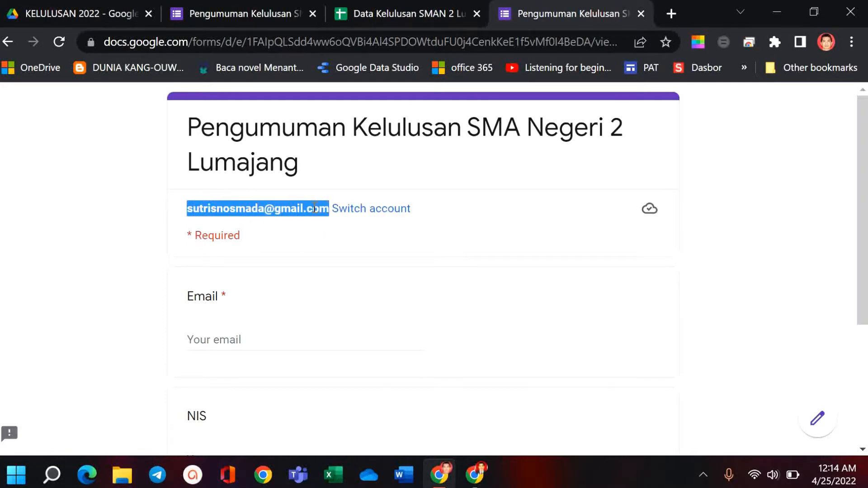
{"action": "right_click", "coordinate": [314, 209]}
{"action": "left_click", "coordinate": [349, 218]}
{"action": "left_click", "coordinate": [203, 338]}
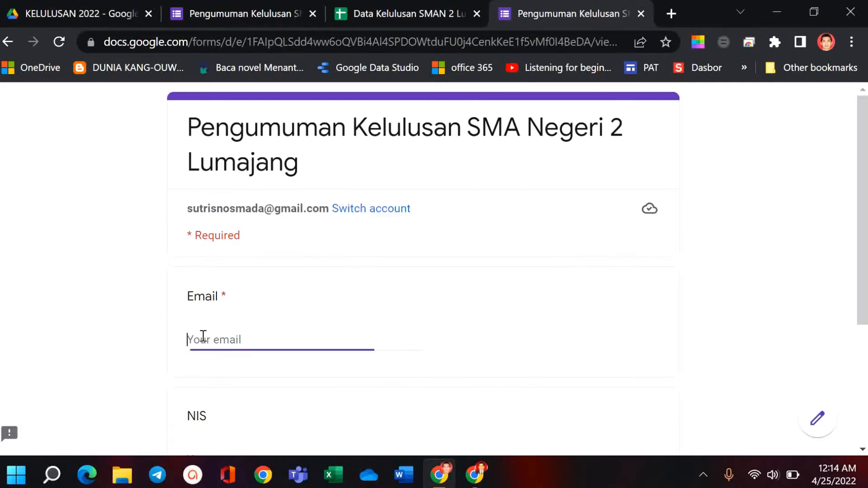
{"action": "right_click", "coordinate": [204, 337]}
{"action": "left_click", "coordinate": [255, 226]}
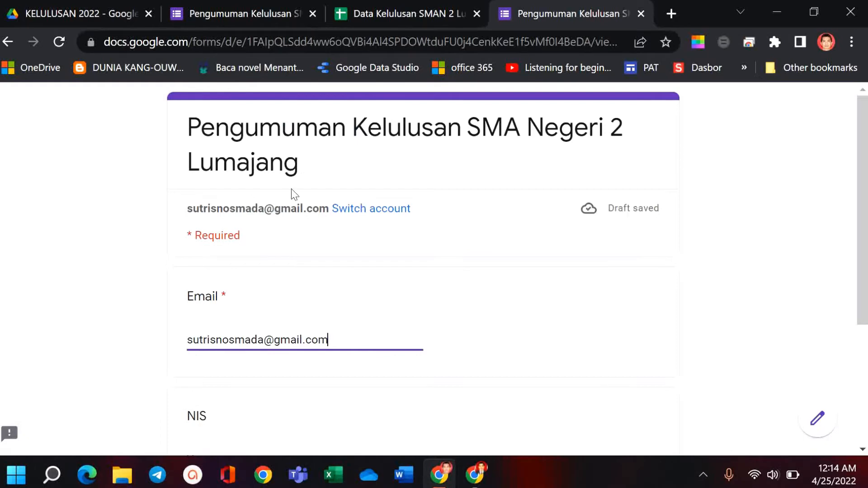
Look up the NIS in row 8 of the DATA_KELULUSAN sheet and return to the open graduation form
{"action": "left_click", "coordinate": [402, 15]}
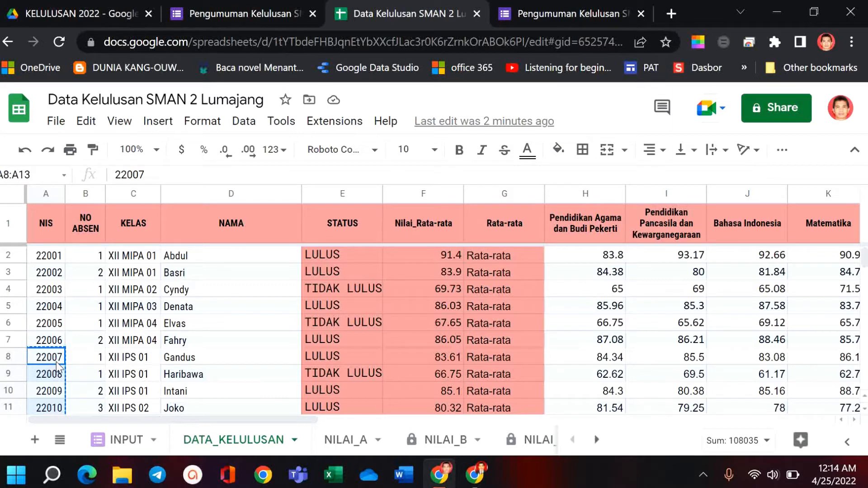
{"action": "mouse_move", "coordinate": [439, 483]}
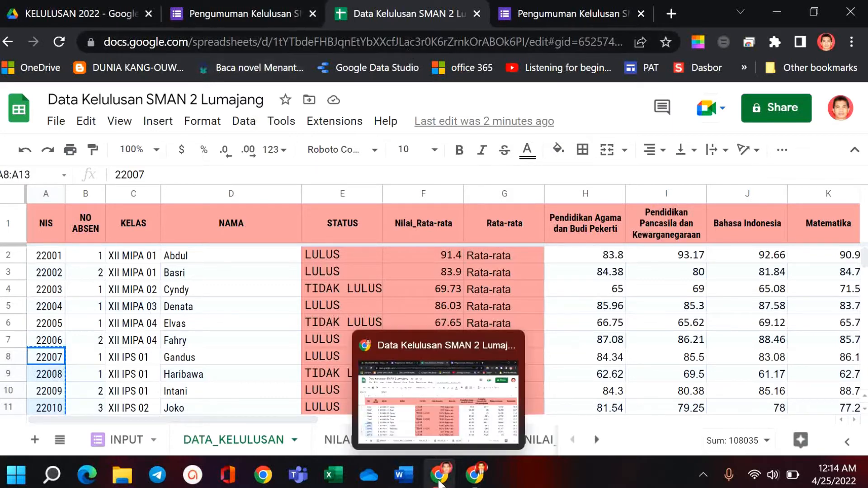
{"action": "mouse_move", "coordinate": [476, 483]}
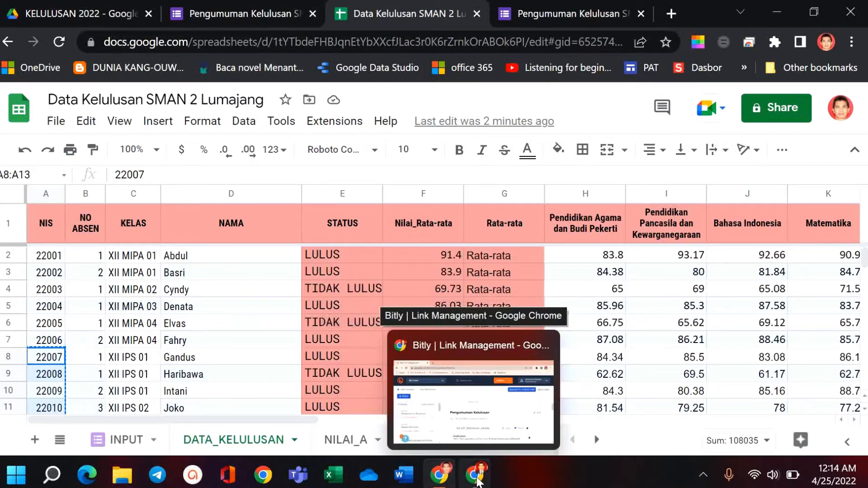
{"action": "left_click", "coordinate": [473, 480]}
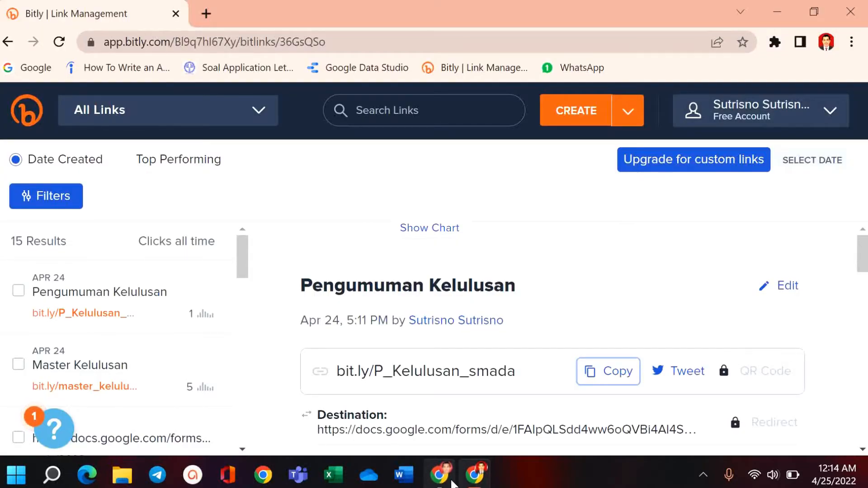
{"action": "left_click", "coordinate": [473, 480]}
{"action": "left_click", "coordinate": [439, 482]}
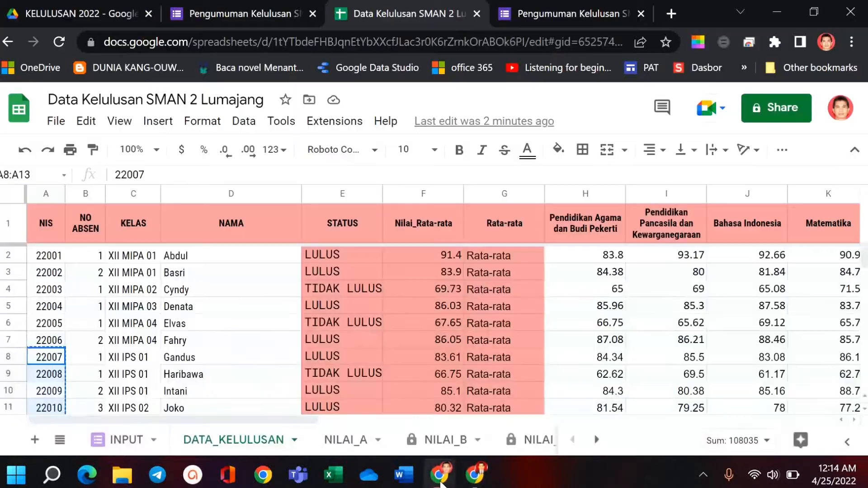
{"action": "left_click", "coordinate": [540, 13]}
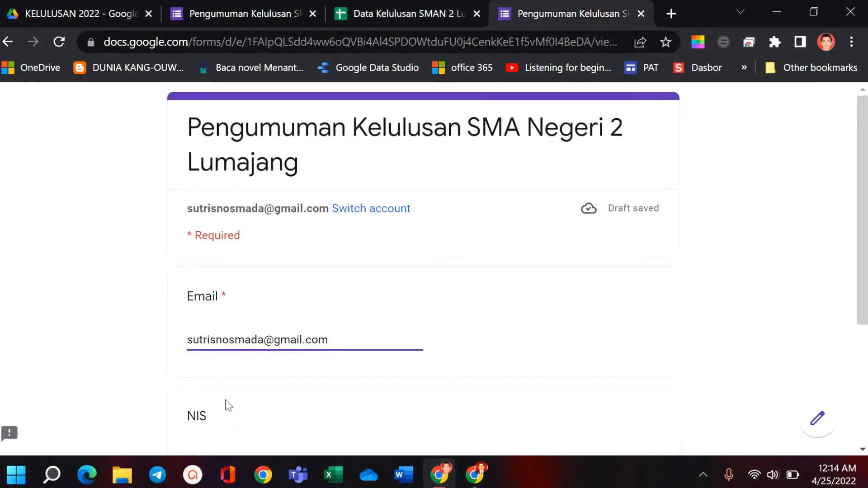
Answer NIS with the student number from row 8 of the DATA_KELULUSAN sheet and submit the graduation form
{"action": "scroll", "coordinate": [221, 434], "scroll_direction": "down", "scroll_amount": 4}
{"action": "scroll", "coordinate": [235, 410], "scroll_direction": "up", "scroll_amount": 4}
{"action": "scroll", "coordinate": [260, 422], "scroll_direction": "down", "scroll_amount": 2}
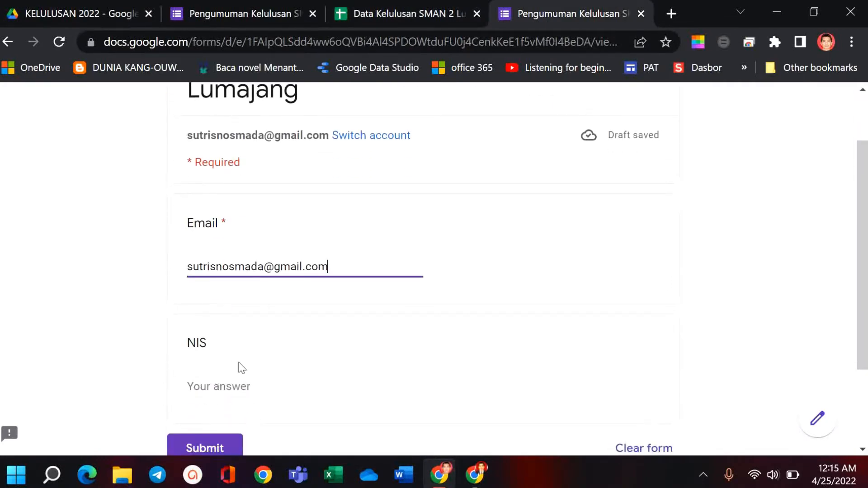
{"action": "left_click", "coordinate": [221, 386]}
{"action": "type", "text": "22"}
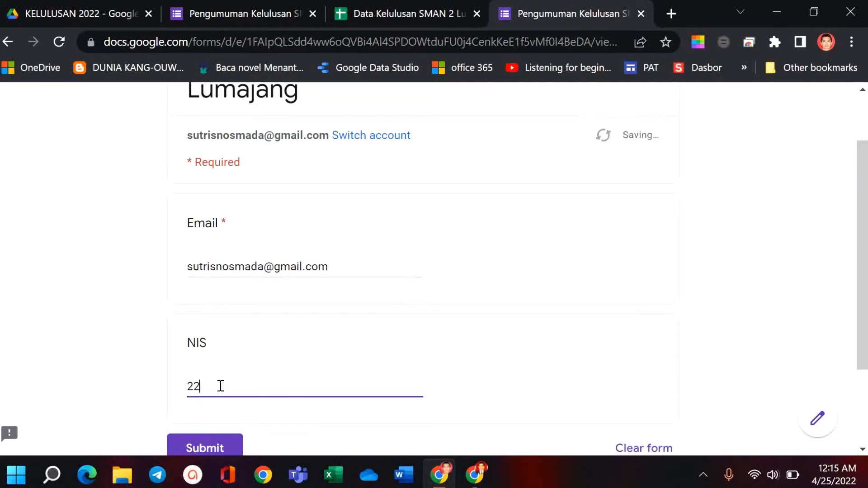
{"action": "type", "text": "007"}
{"action": "scroll", "coordinate": [220, 386], "scroll_direction": "down", "scroll_amount": 1}
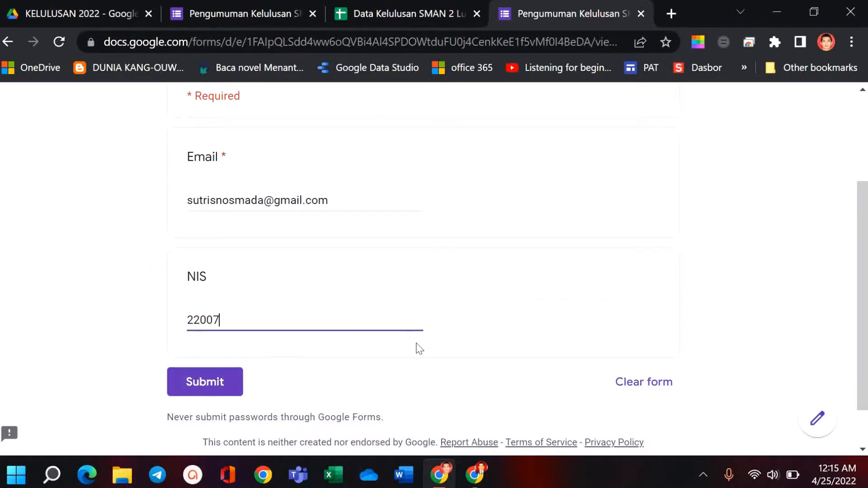
{"action": "left_click", "coordinate": [210, 385]}
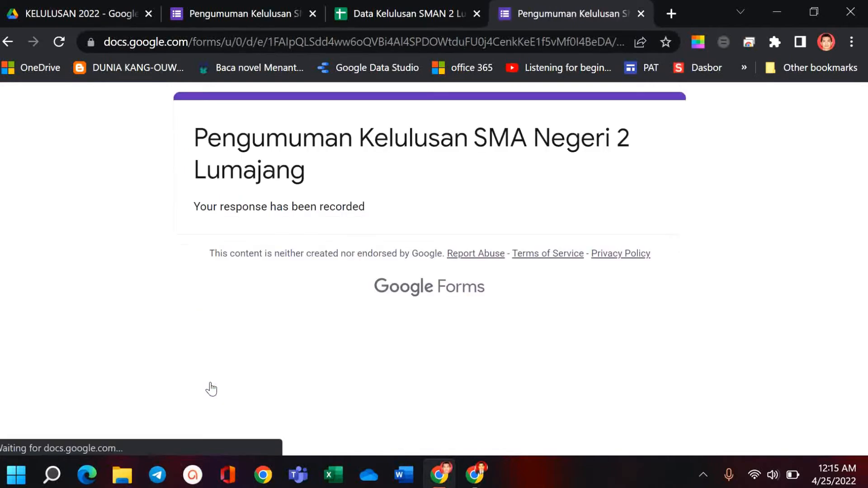
Close the Send form dialog in the form editor and make the NIS question required
{"action": "left_click", "coordinate": [256, 15]}
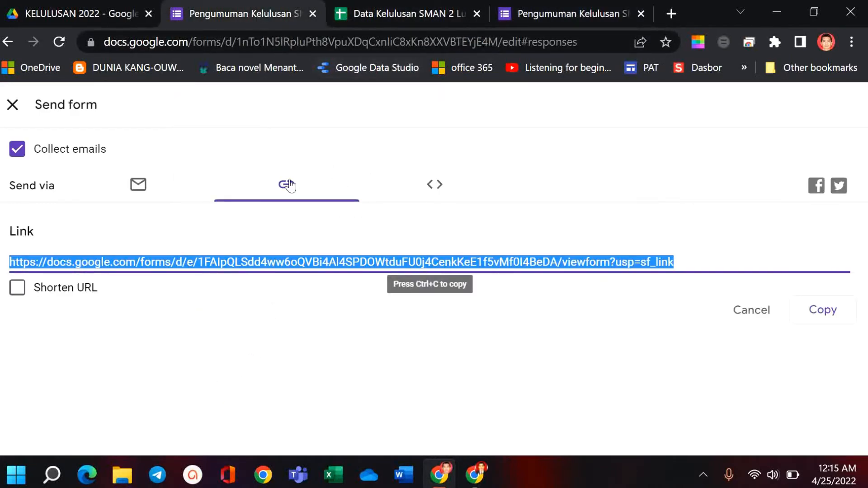
{"action": "left_click", "coordinate": [13, 105]}
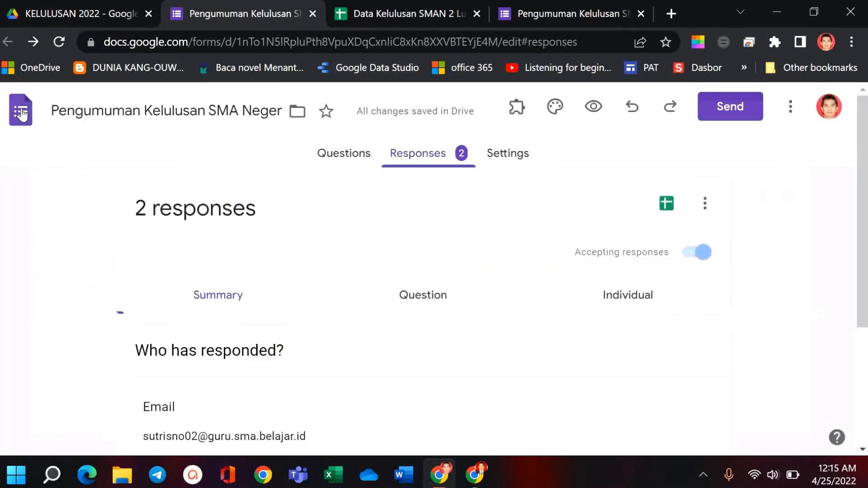
{"action": "left_click", "coordinate": [333, 155]}
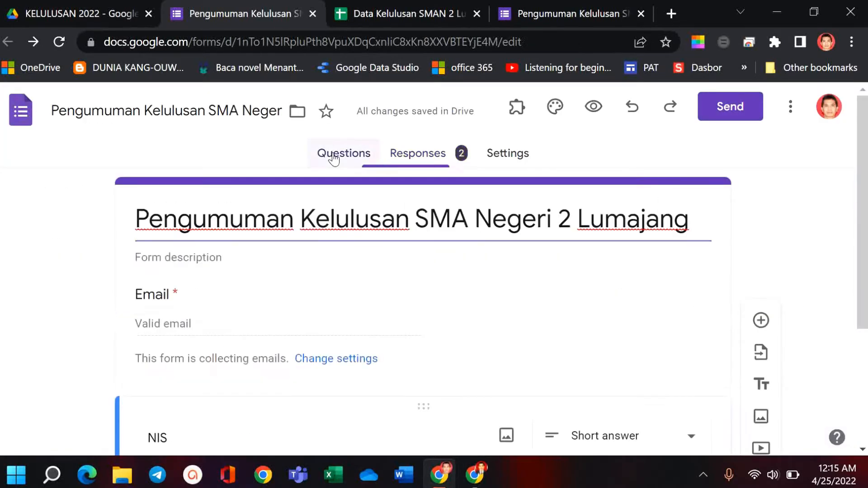
{"action": "scroll", "coordinate": [358, 315], "scroll_direction": "down", "scroll_amount": 1}
{"action": "scroll", "coordinate": [358, 316], "scroll_direction": "down", "scroll_amount": 2}
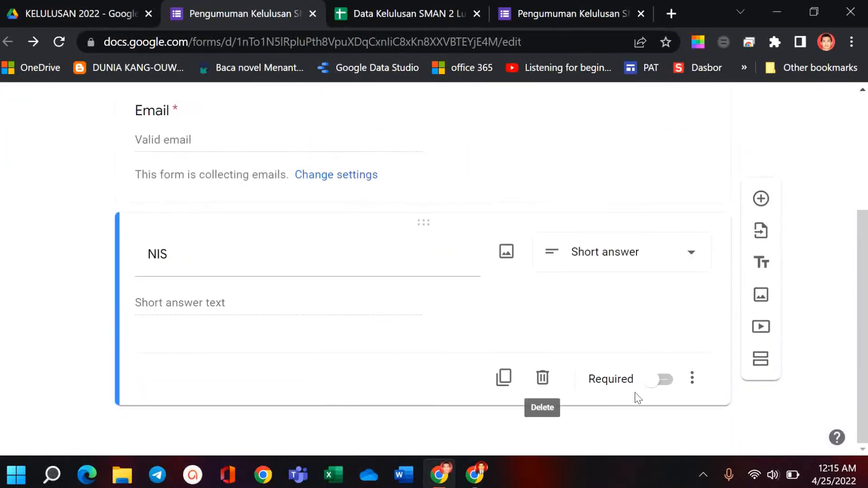
{"action": "left_click", "coordinate": [665, 380]}
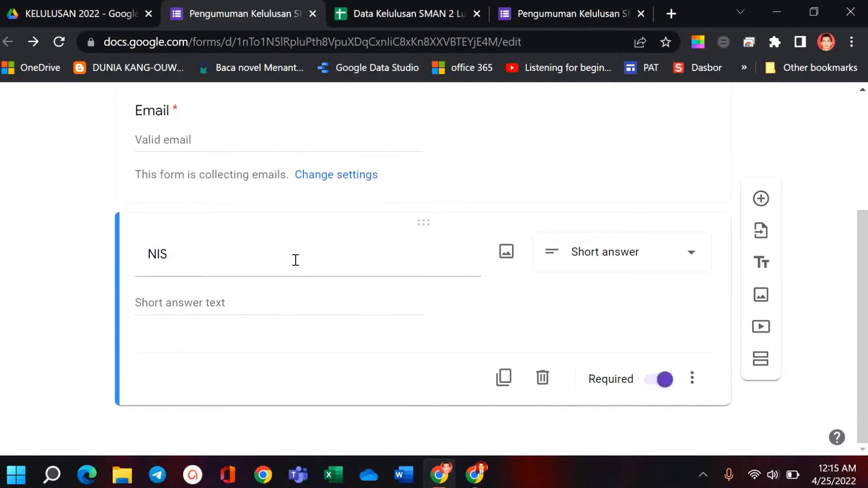
{"action": "scroll", "coordinate": [295, 260], "scroll_direction": "up", "scroll_amount": 4}
Check the submitted responses on the INPUT sheet against the student records on the DATA_KELULUSAN sheet
{"action": "left_click", "coordinate": [404, 16]}
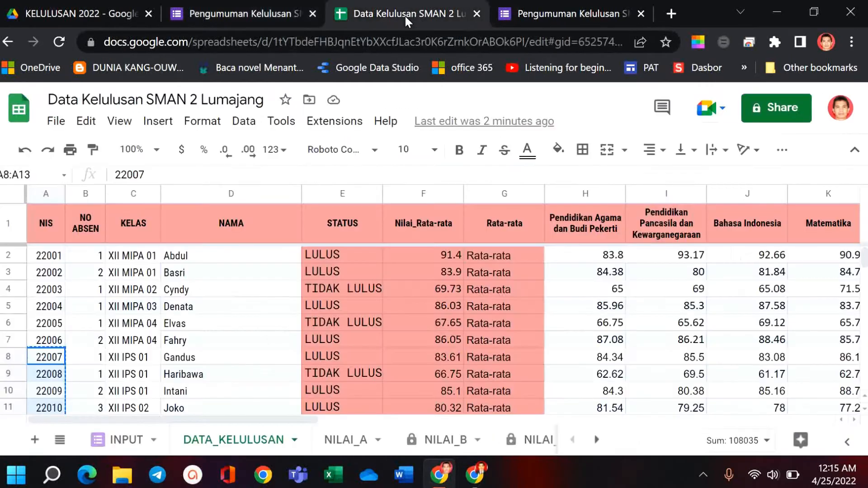
{"action": "left_click", "coordinate": [125, 440]}
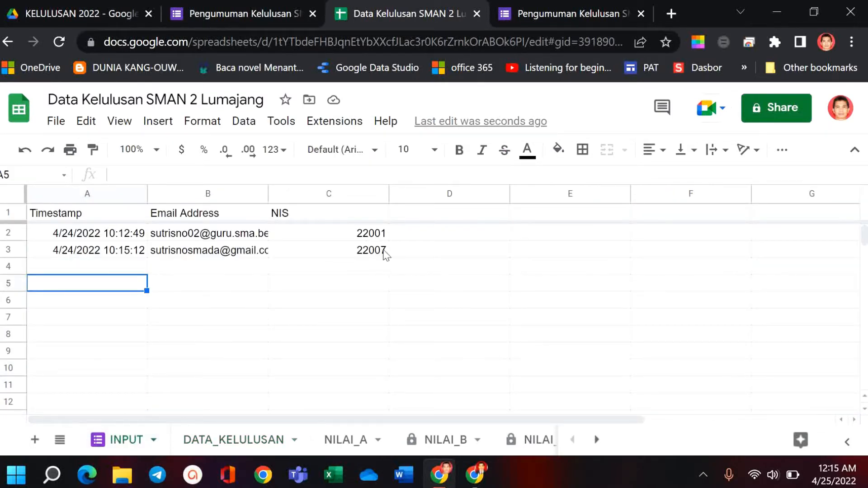
{"action": "left_click", "coordinate": [234, 439]}
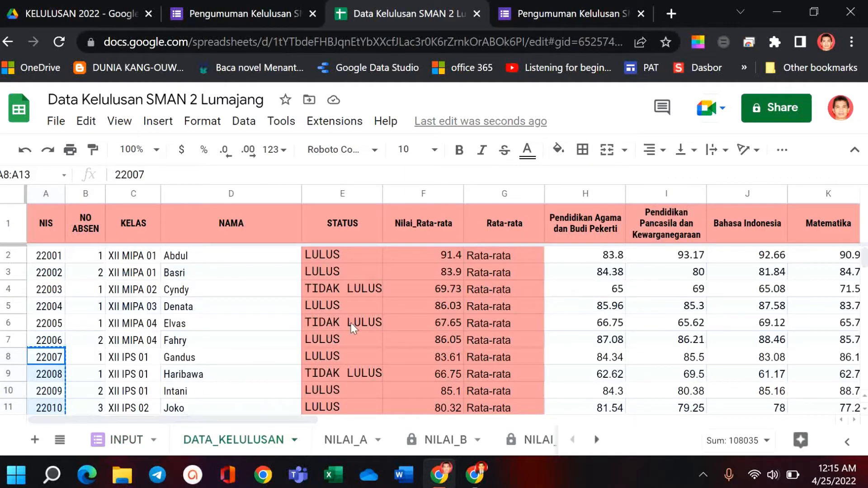
{"action": "left_click", "coordinate": [126, 440]}
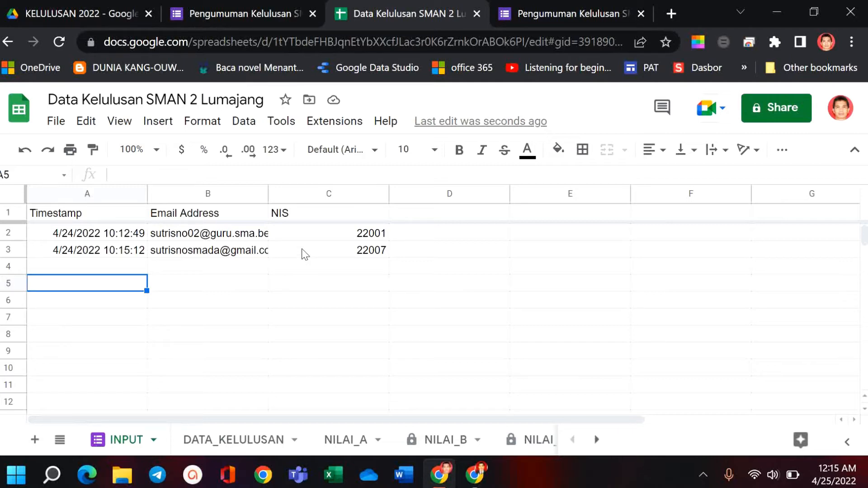
Switch to Word by opening the recent document rancangan.docx and review the graduation announcement draft
{"action": "right_click", "coordinate": [403, 481]}
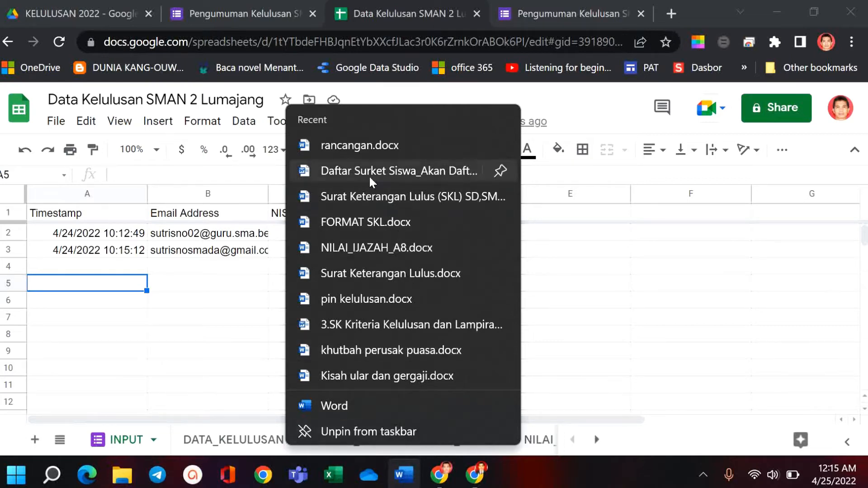
{"action": "left_click", "coordinate": [360, 145]}
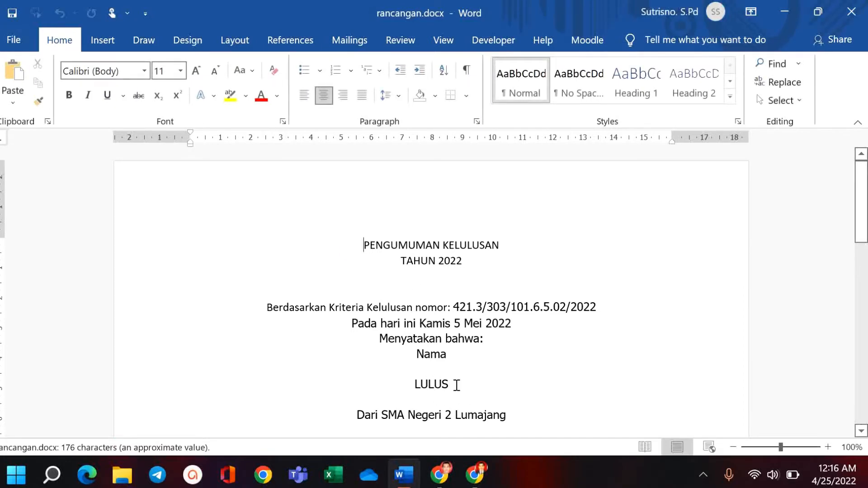
Return to the first Chrome window and open a blank tab after the submitted form
{"action": "left_click", "coordinate": [442, 479]}
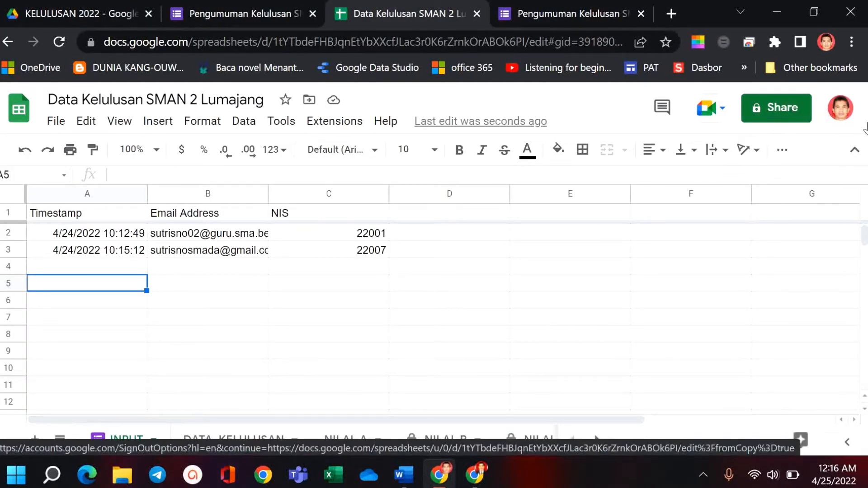
{"action": "left_click", "coordinate": [531, 19]}
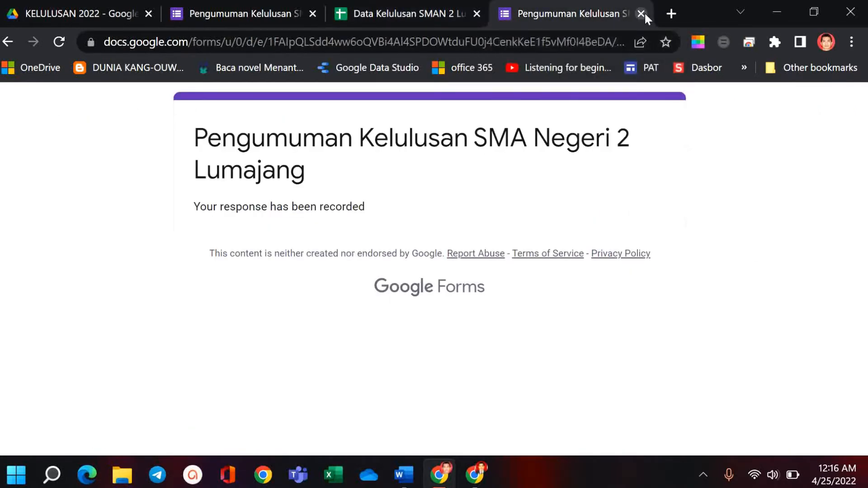
{"action": "left_click", "coordinate": [671, 14]}
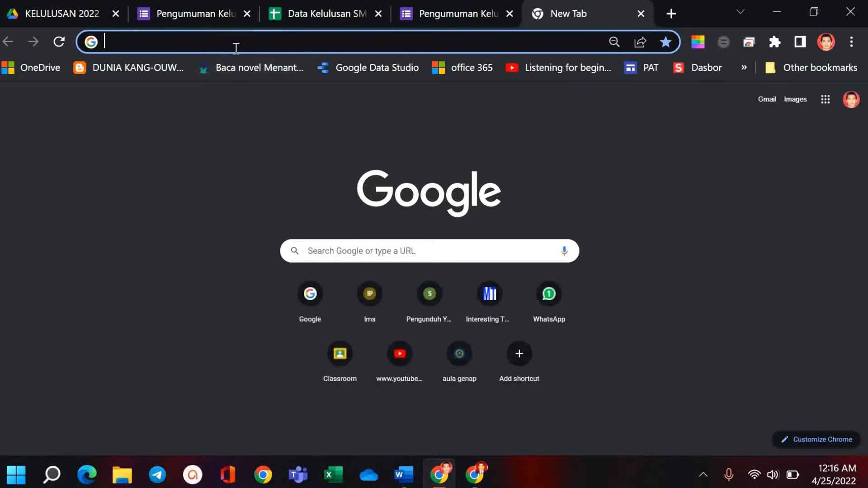
{"action": "key", "text": "ctrl+v"}
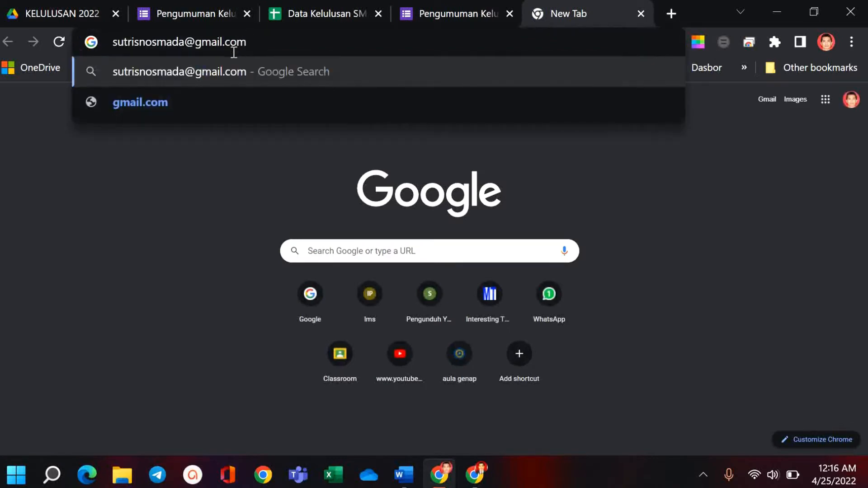
{"action": "left_click_drag", "start_coordinate": [262, 43], "coordinate": [83, 46]}
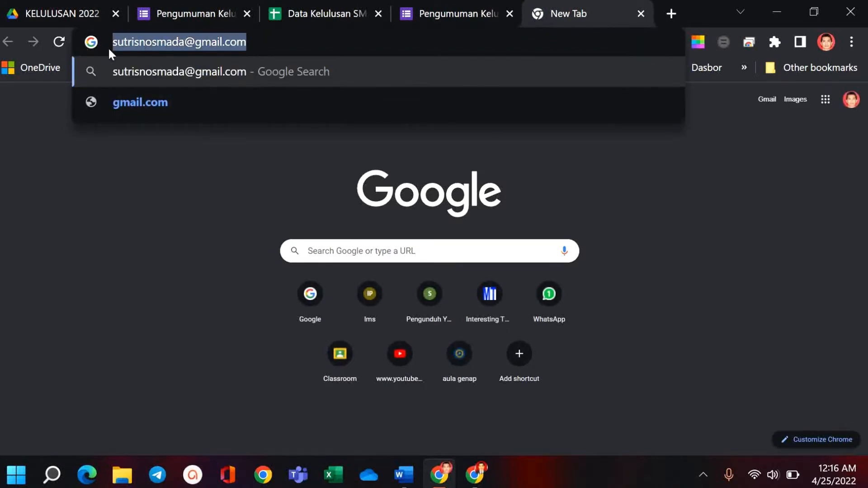
{"action": "key", "text": "BackSpace"}
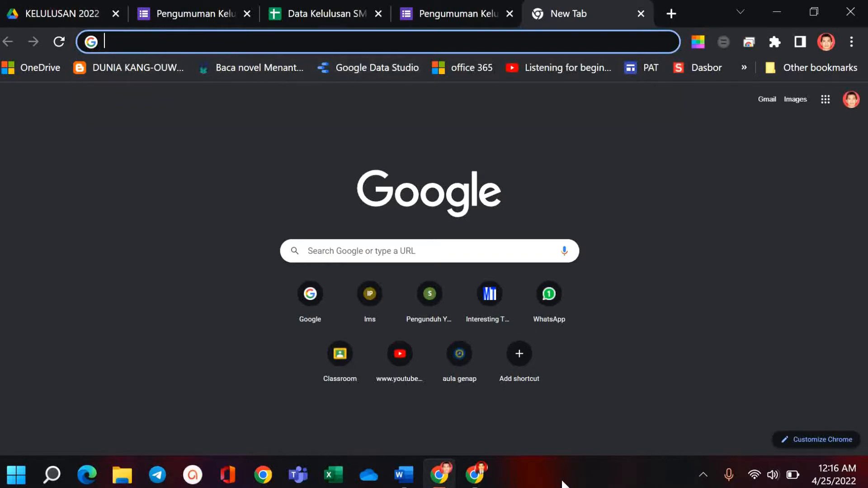
Copy the short link bit.ly/P_Kelulusan_smada from the Bitly window and open it in the first Chrome window's blank tab to test a repeat response
{"action": "left_click", "coordinate": [475, 474]}
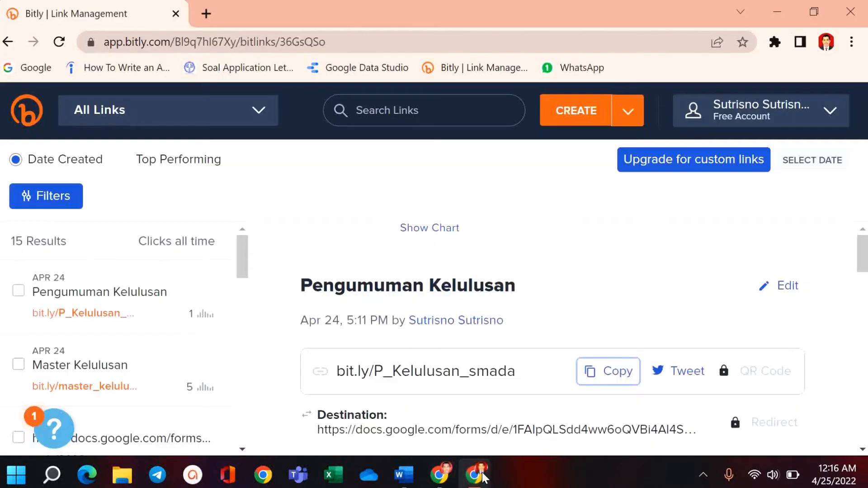
{"action": "left_click", "coordinate": [612, 376]}
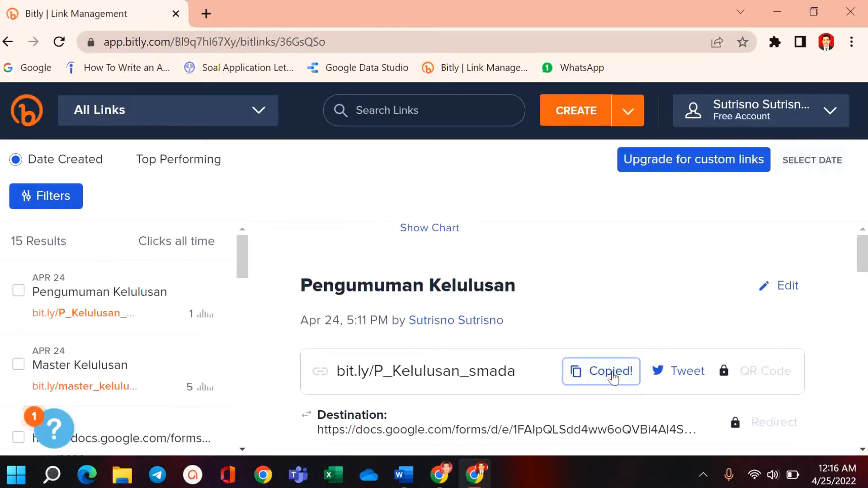
{"action": "left_click", "coordinate": [447, 475]}
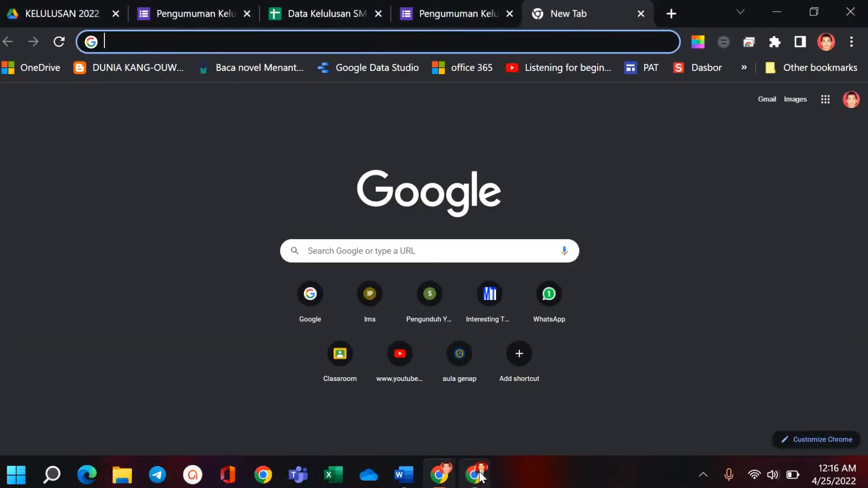
{"action": "left_click", "coordinate": [449, 475]}
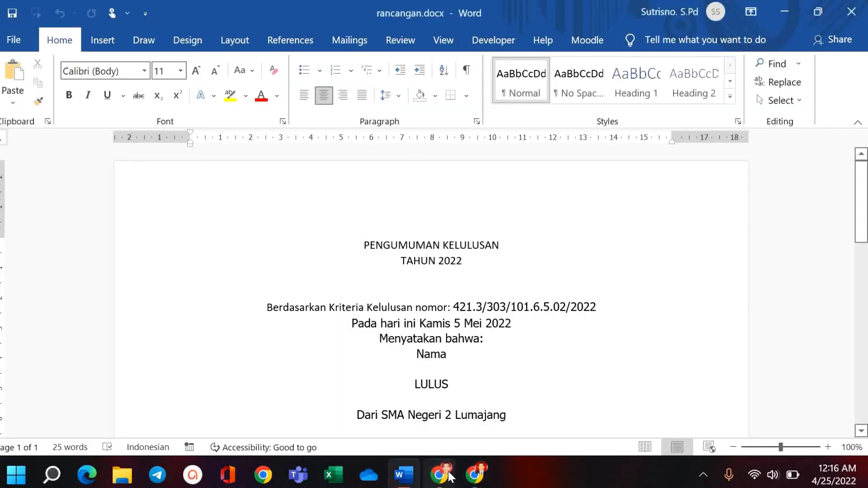
{"action": "left_click", "coordinate": [449, 475]}
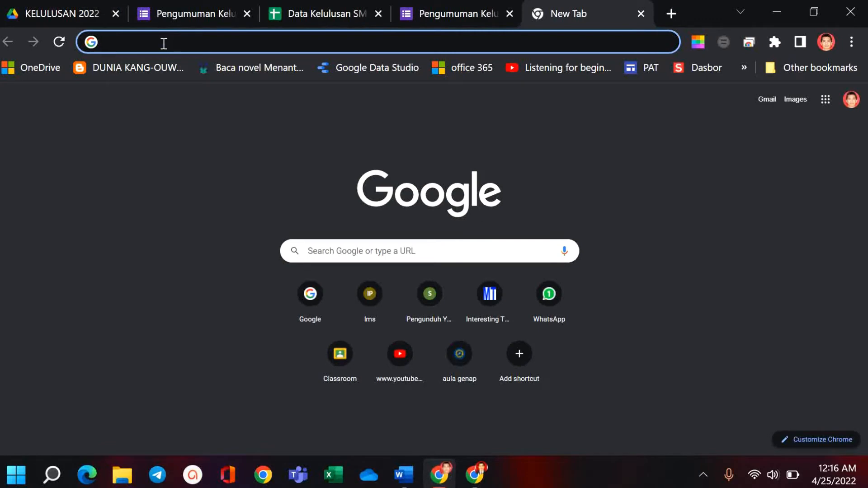
{"action": "key", "text": "ctrl+v"}
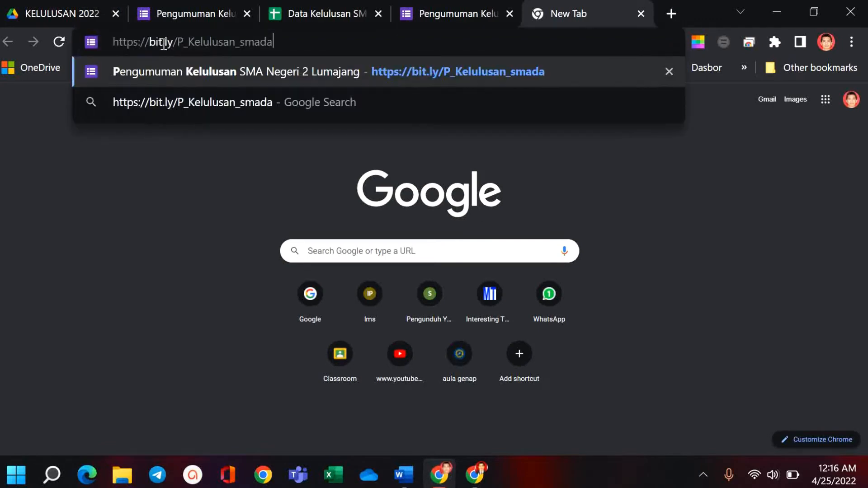
{"action": "left_click", "coordinate": [354, 76]}
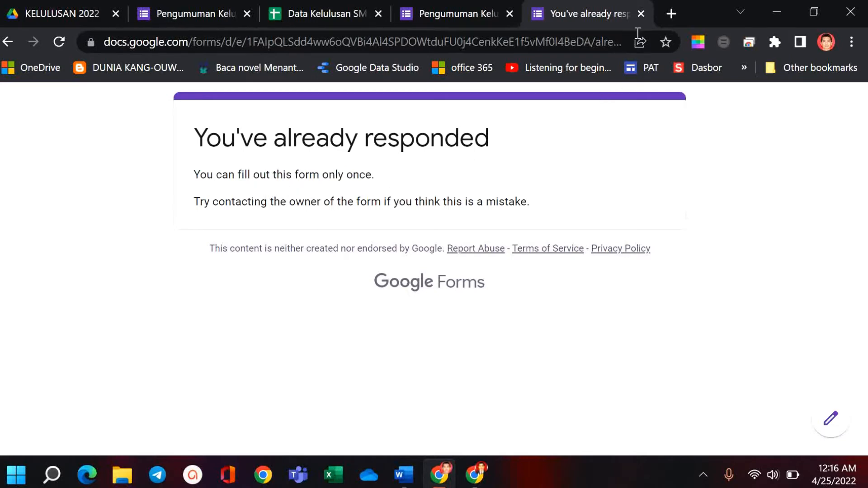
Close both tabs of the respondent form and open a new tab beside the data spreadsheet
{"action": "left_click", "coordinate": [640, 15]}
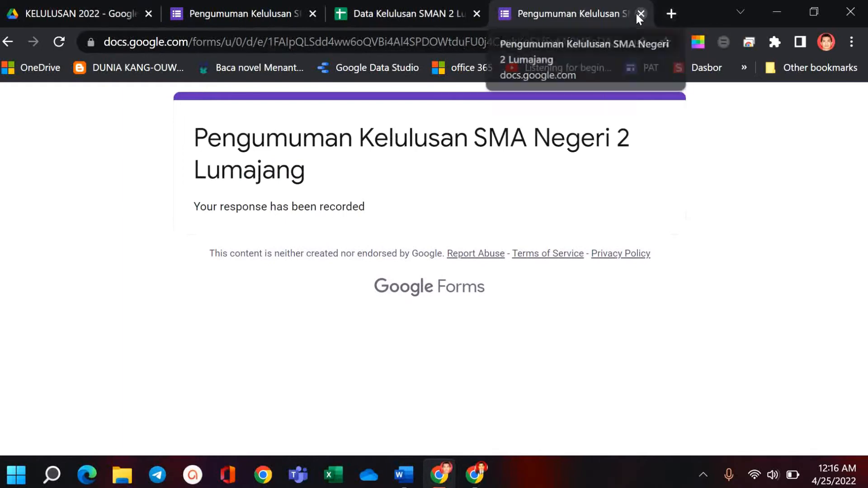
{"action": "left_click", "coordinate": [639, 14]}
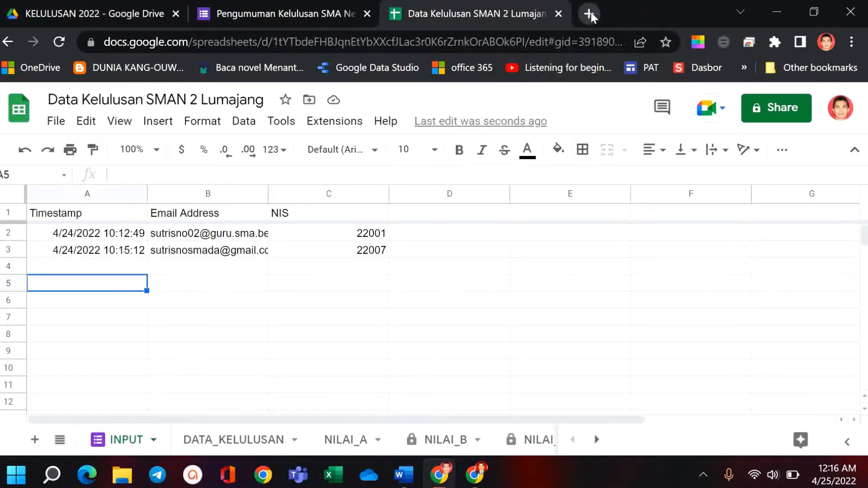
{"action": "left_click", "coordinate": [590, 12]}
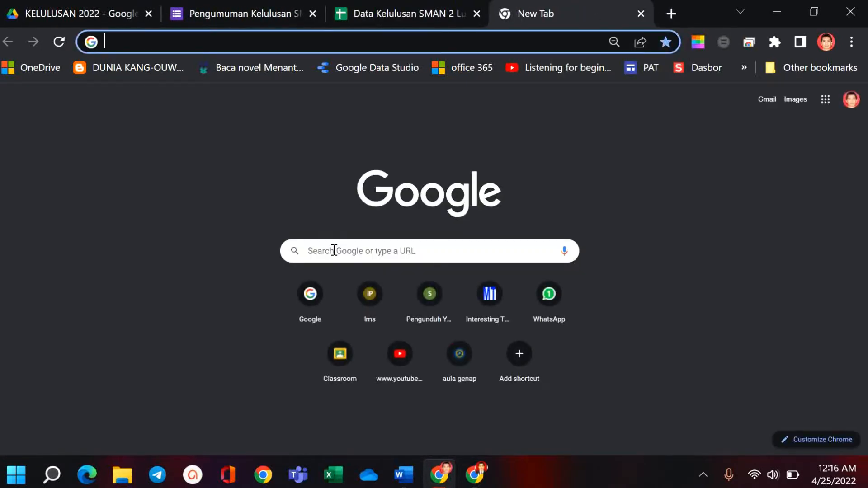
Search Google for "data studio google" in the new tab
{"action": "left_click", "coordinate": [333, 250]}
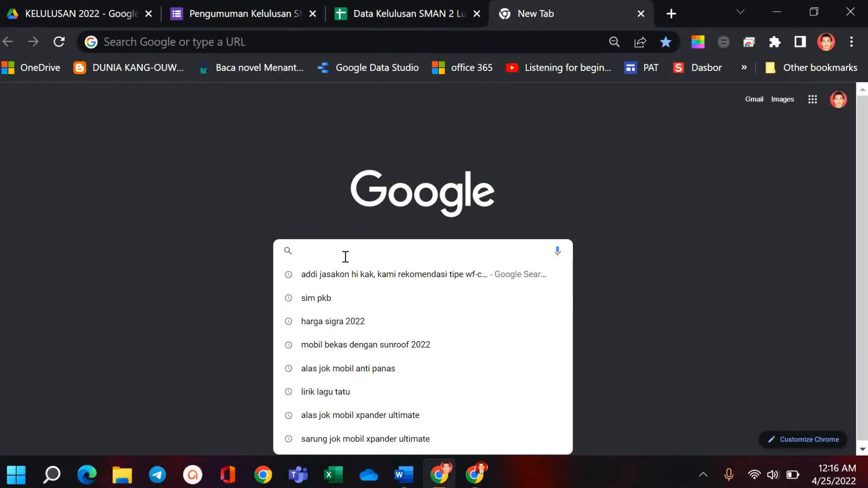
{"action": "type", "text": "day"}
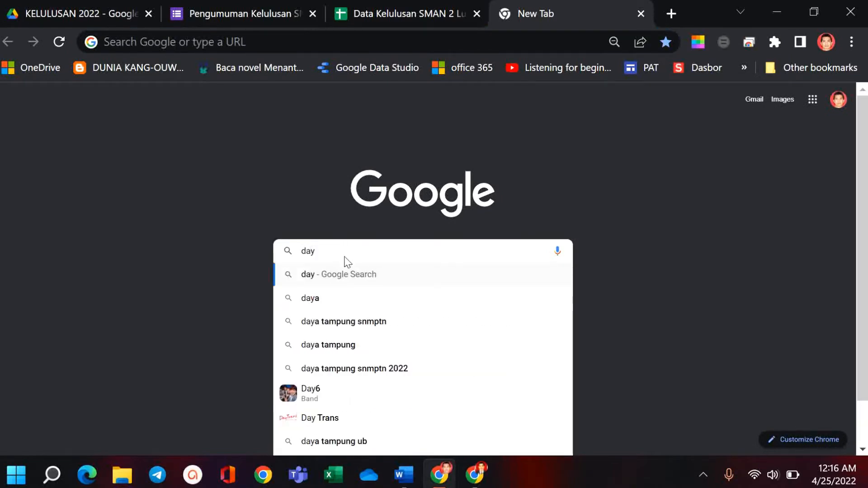
{"action": "key", "text": "BackSpace"}
{"action": "type", "text": "ta"}
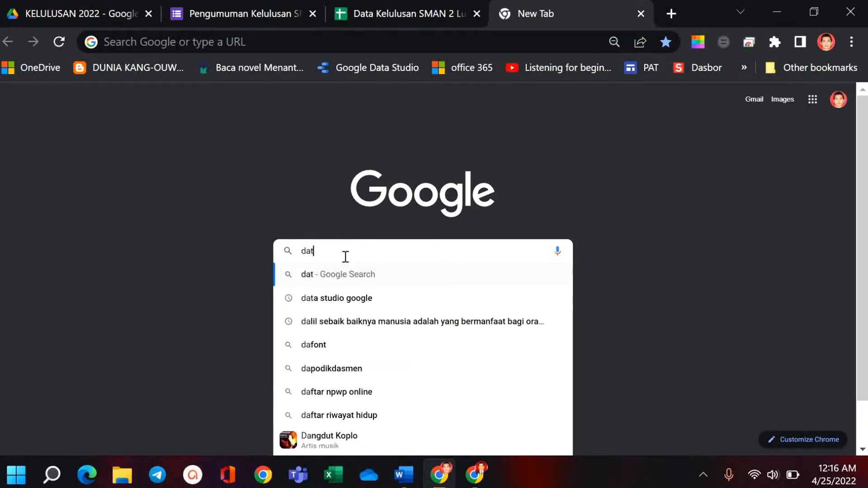
{"action": "left_click", "coordinate": [331, 300]}
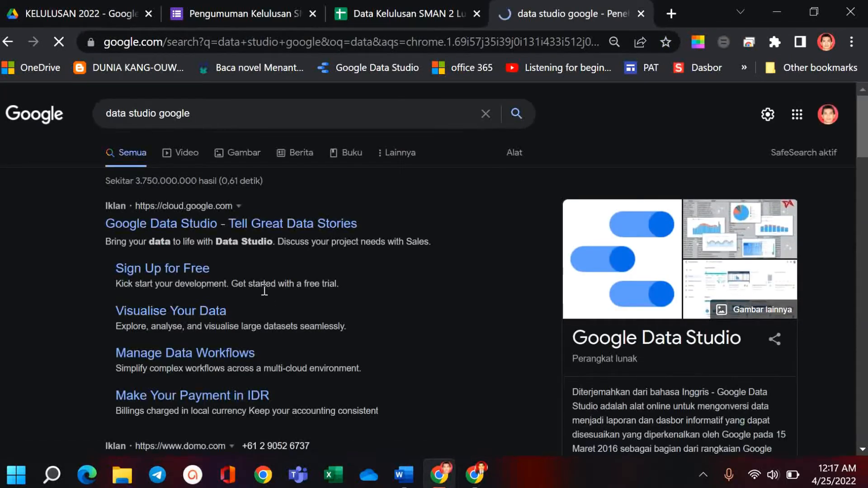
Open the Google Data Studio Overview search result and create a blank report in Data Studio
{"action": "scroll", "coordinate": [261, 296], "scroll_direction": "down", "scroll_amount": 5}
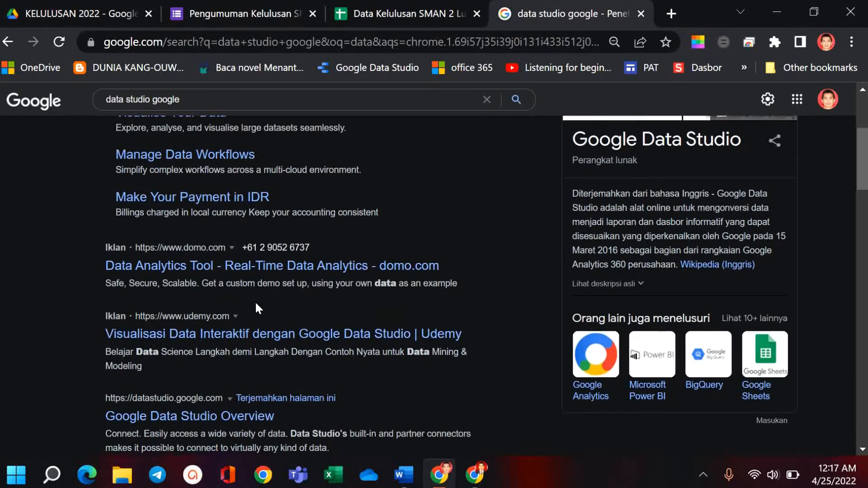
{"action": "scroll", "coordinate": [255, 301], "scroll_direction": "down", "scroll_amount": 3}
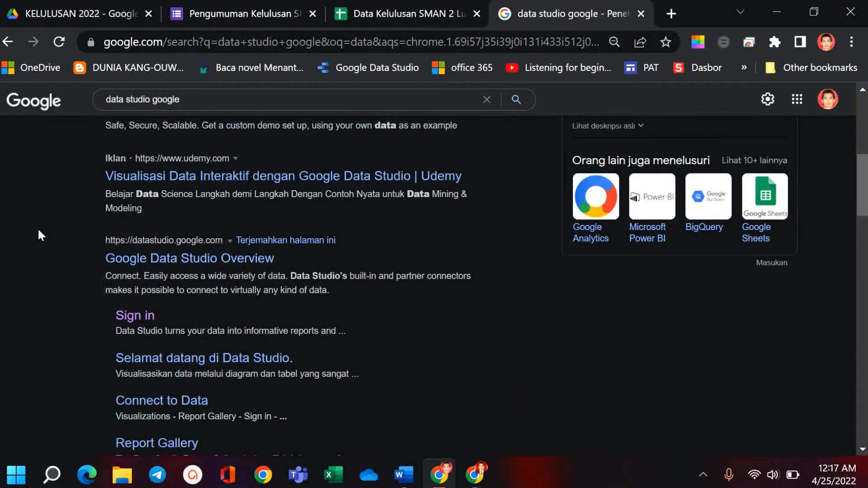
{"action": "left_click", "coordinate": [133, 261]}
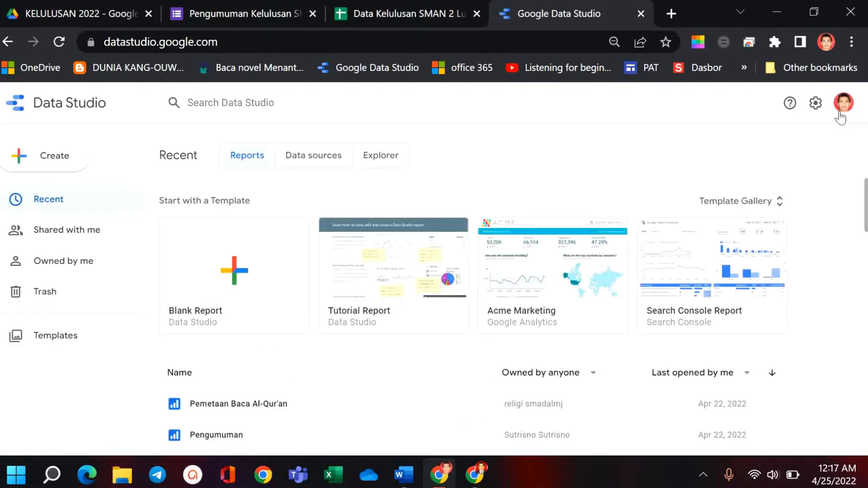
{"action": "left_click", "coordinate": [226, 289]}
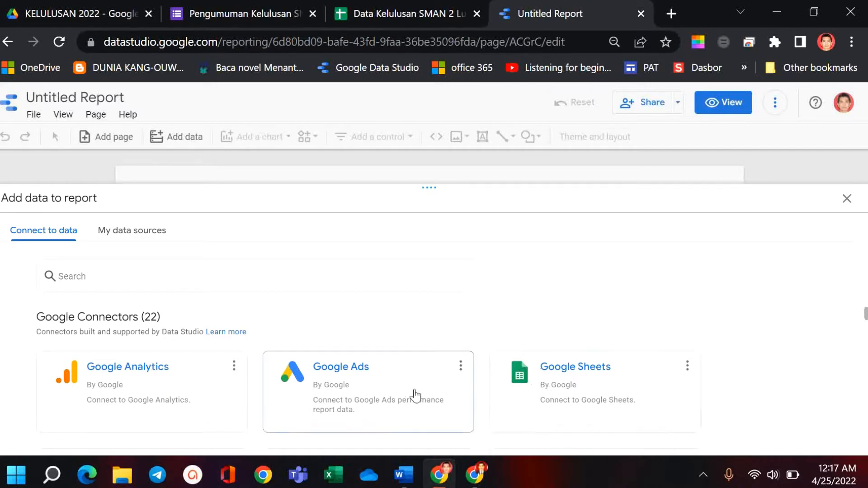
Add the INPUT worksheet of the Google Sheets file Data Kelulusan SMAN 2 Lumajang to the report as a data source
{"action": "left_click", "coordinate": [567, 375]}
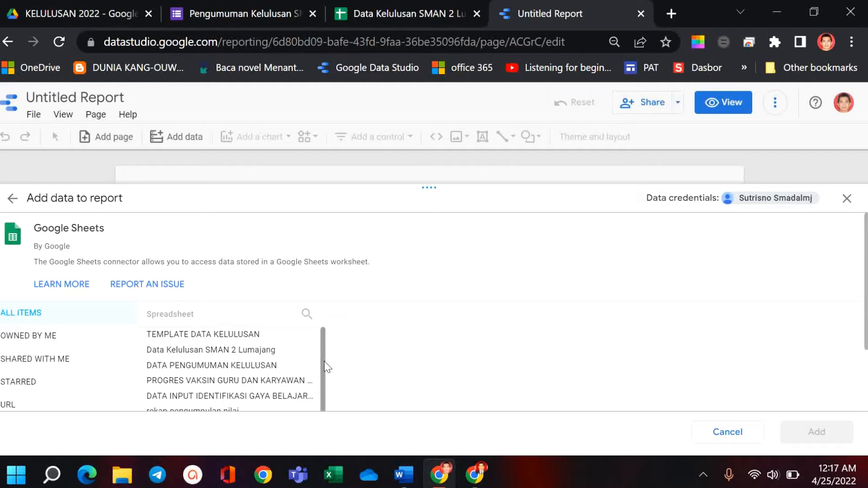
{"action": "scroll", "coordinate": [324, 361], "scroll_direction": "down", "scroll_amount": 1}
{"action": "scroll", "coordinate": [324, 375], "scroll_direction": "up", "scroll_amount": 1}
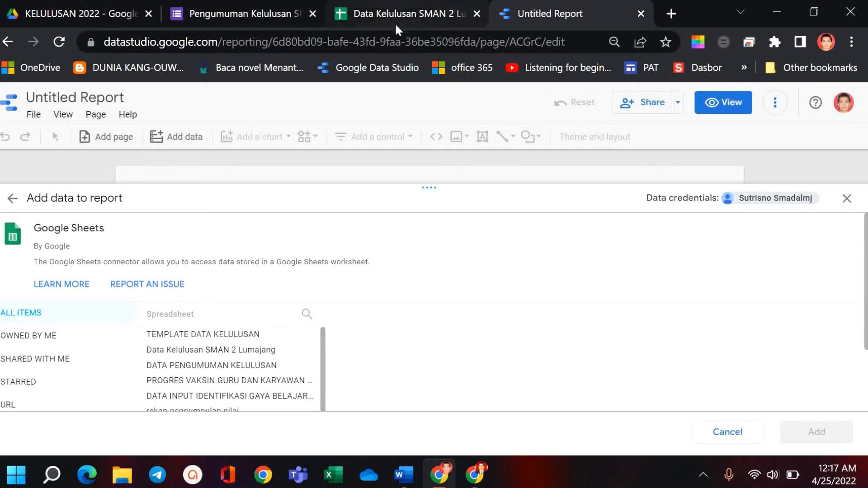
{"action": "left_click", "coordinate": [220, 351]}
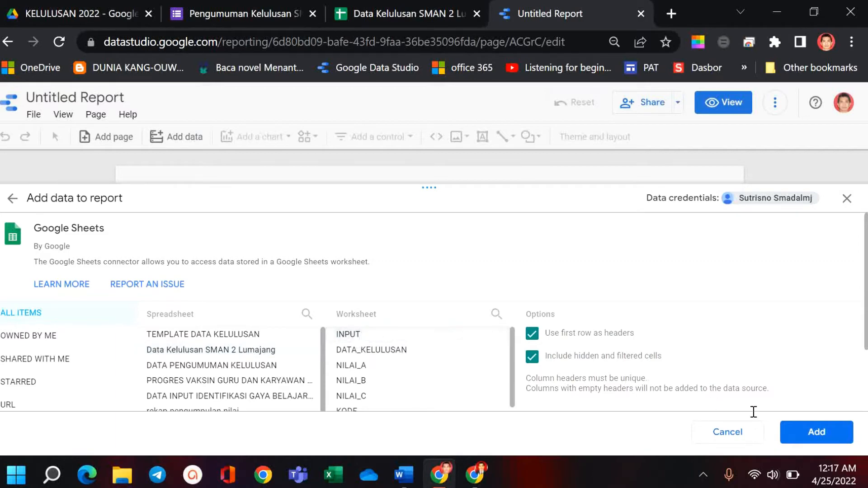
{"action": "left_click", "coordinate": [818, 434]}
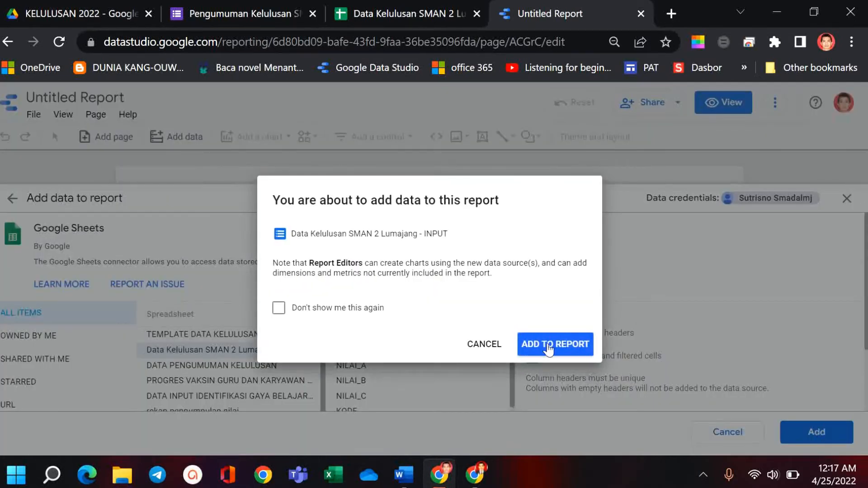
{"action": "left_click", "coordinate": [548, 348]}
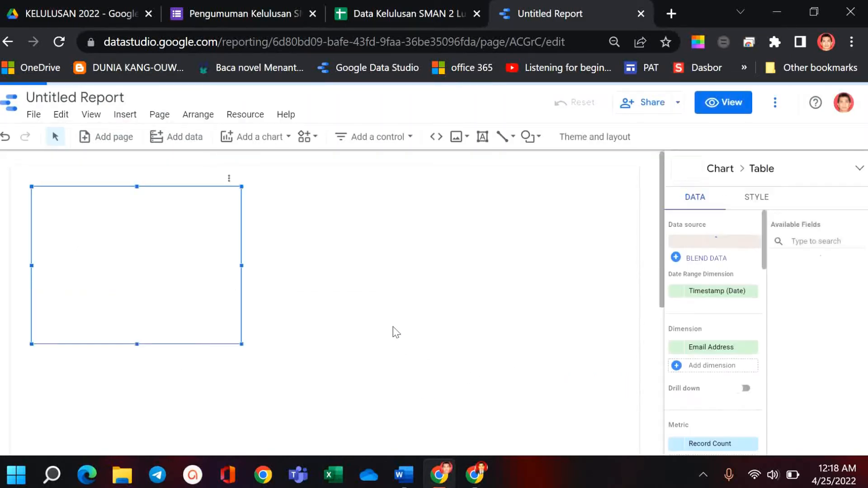
Add the DATA_KELULUSAN worksheet of Data Kelulusan SMAN 2 Lumajang to the report through the Google Sheets connector
{"action": "left_click", "coordinate": [186, 137]}
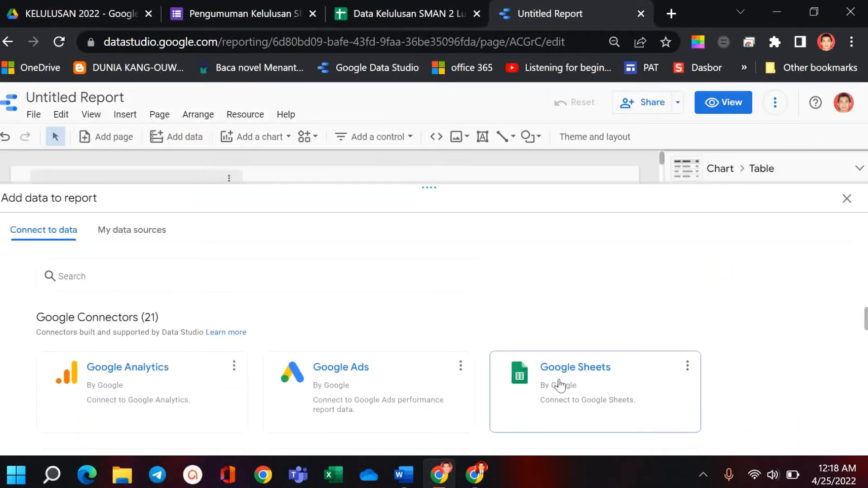
{"action": "left_click", "coordinate": [559, 386]}
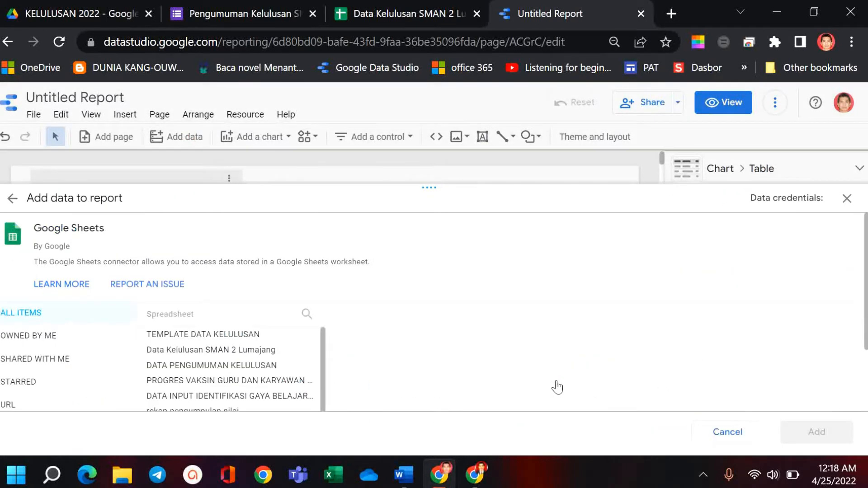
{"action": "left_click", "coordinate": [215, 350]}
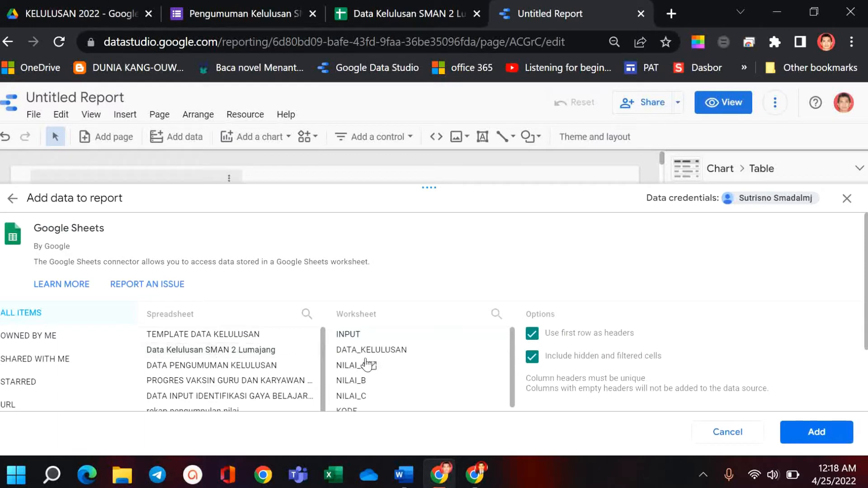
{"action": "left_click", "coordinate": [387, 355]}
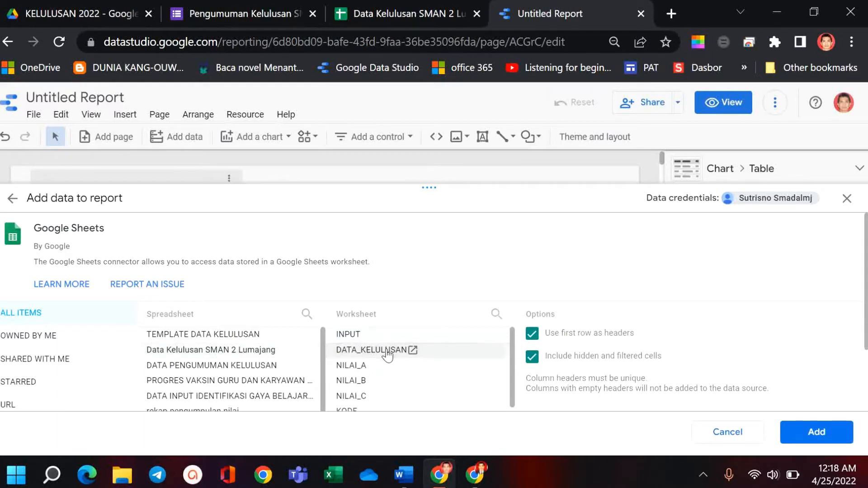
{"action": "left_click", "coordinate": [816, 433]}
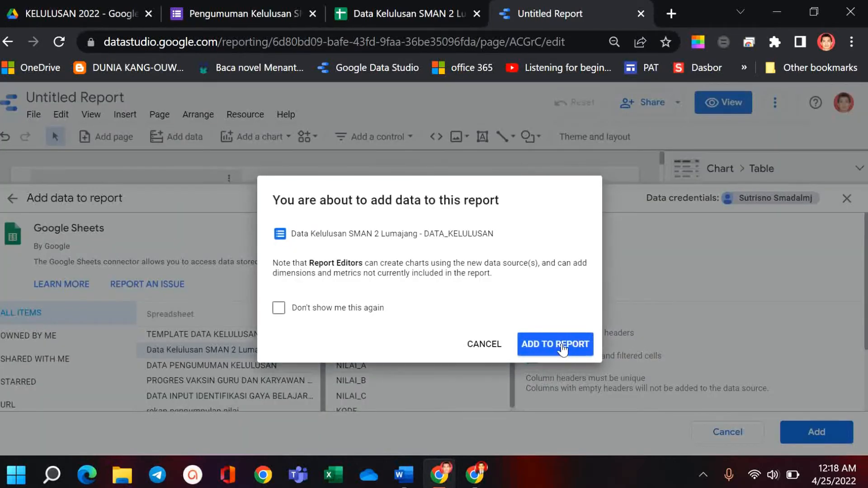
{"action": "left_click", "coordinate": [560, 345]}
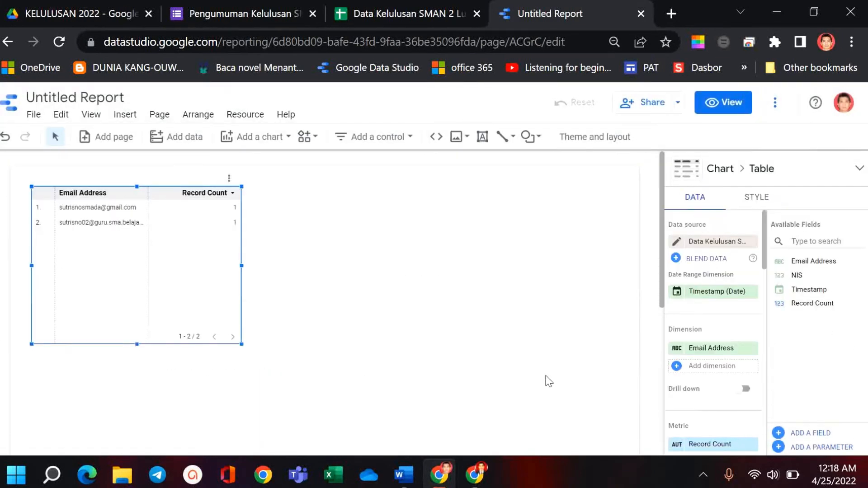
Add the NILAI_A worksheet of Data Kelulusan SMAN 2 Lumajang to the report through the Google Sheets connector
{"action": "left_click", "coordinate": [194, 142]}
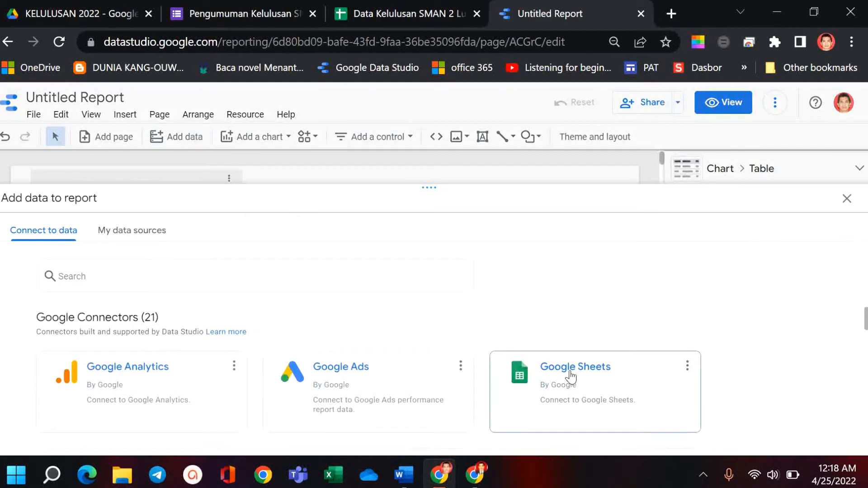
{"action": "left_click", "coordinate": [571, 376]}
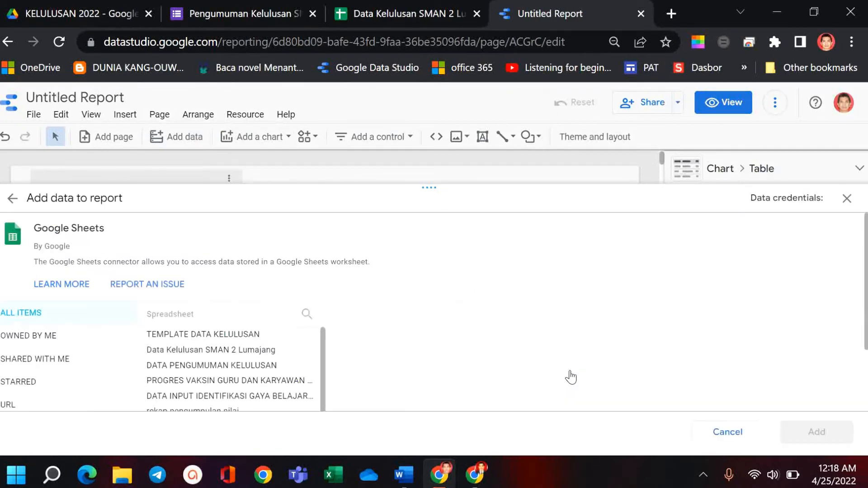
{"action": "left_click", "coordinate": [214, 355]}
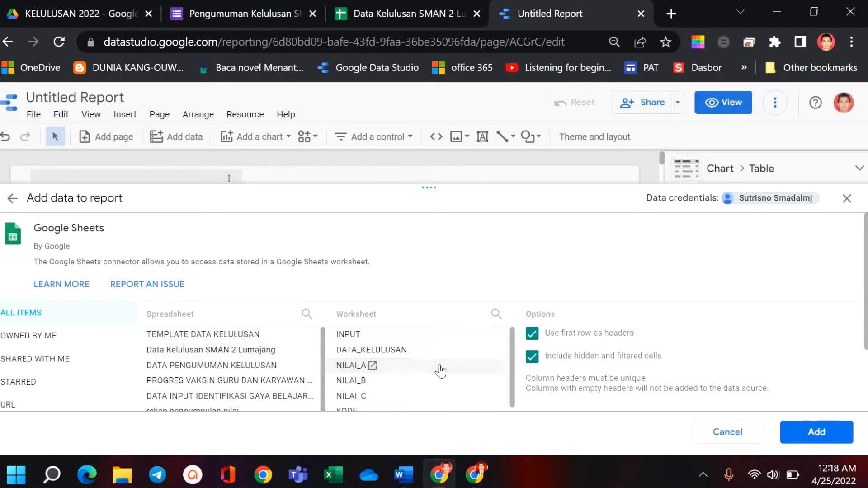
{"action": "left_click", "coordinate": [804, 434]}
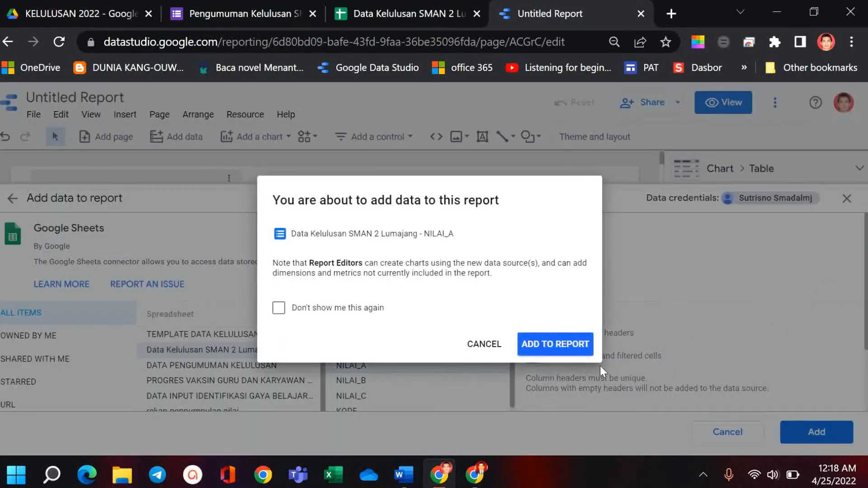
{"action": "left_click", "coordinate": [556, 347]}
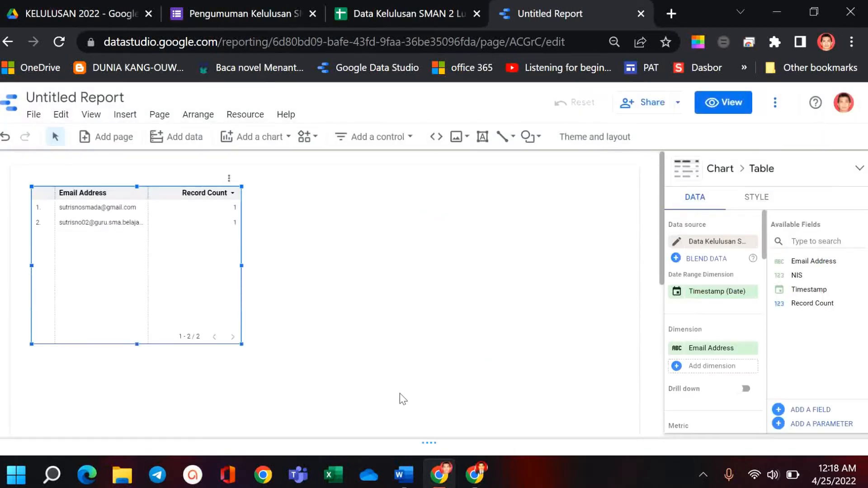
Add the NILAI_B worksheet of Data Kelulusan SMAN 2 Lumajang to the report through the Google Sheets connector
{"action": "left_click", "coordinate": [177, 137]}
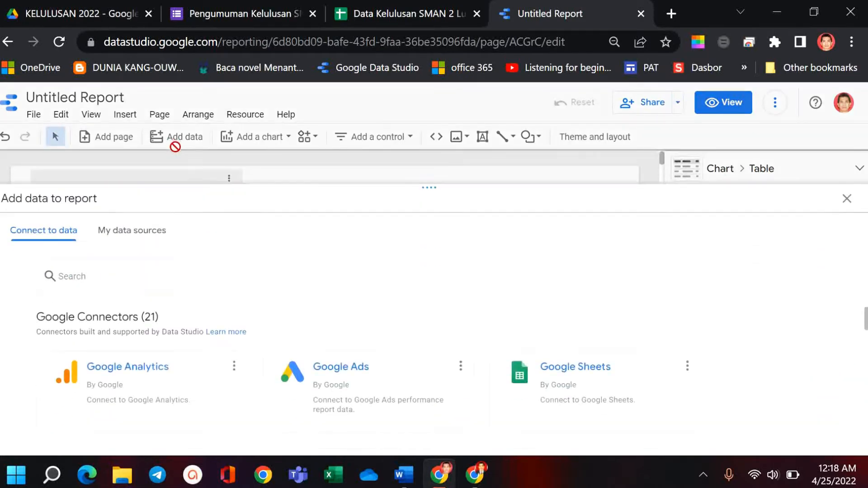
{"action": "left_click", "coordinate": [545, 382]}
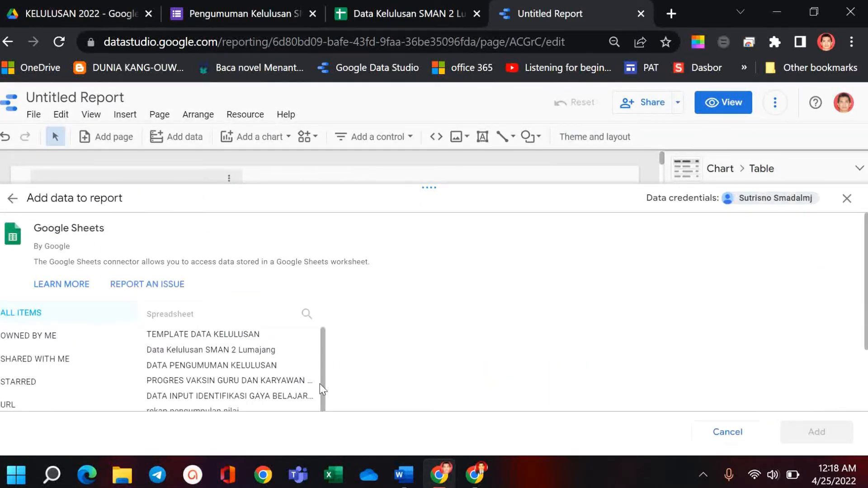
{"action": "left_click", "coordinate": [227, 353]}
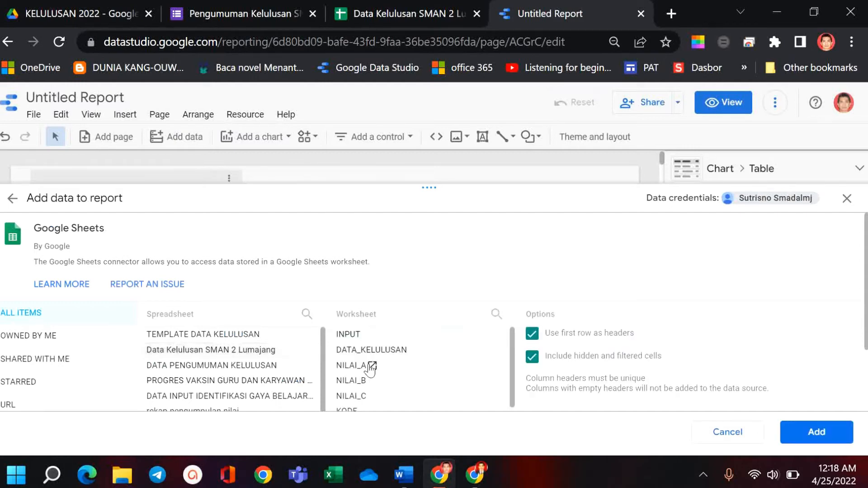
{"action": "left_click", "coordinate": [357, 380]}
{"action": "left_click", "coordinate": [813, 434]}
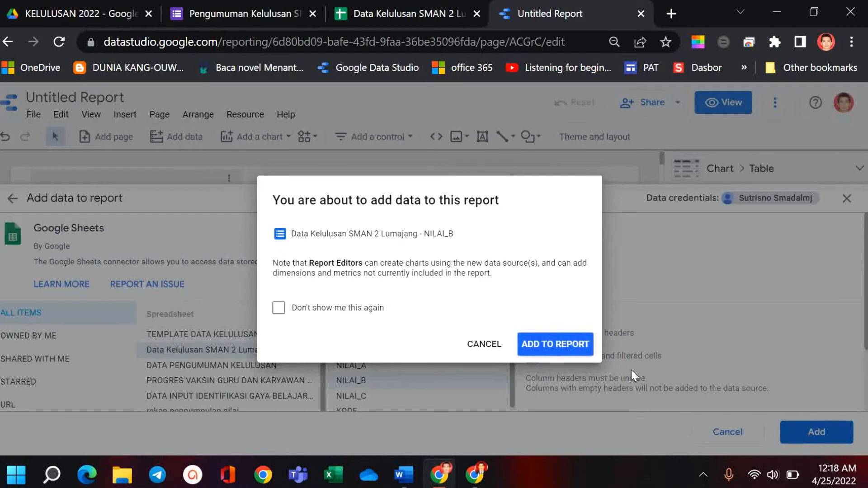
{"action": "left_click", "coordinate": [560, 345]}
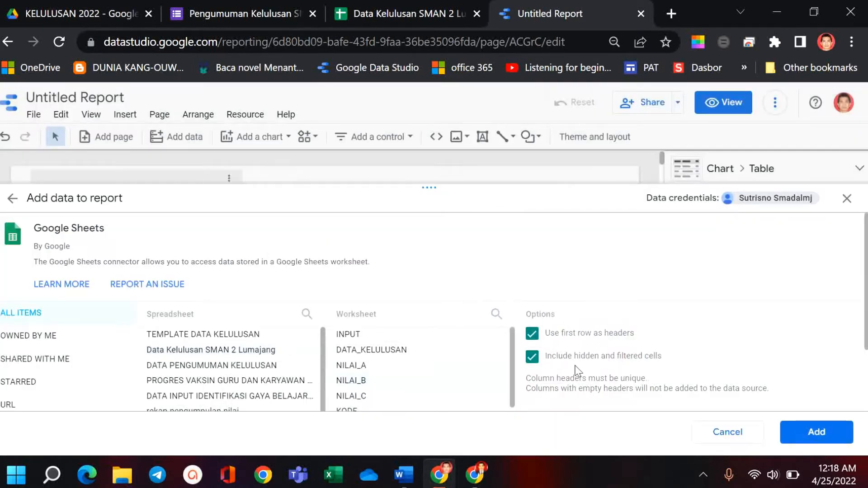
Add the NILAI_C worksheet of Data Kelulusan SMAN 2 Lumajang to the report through the Google Sheets connector
{"action": "left_click", "coordinate": [176, 140]}
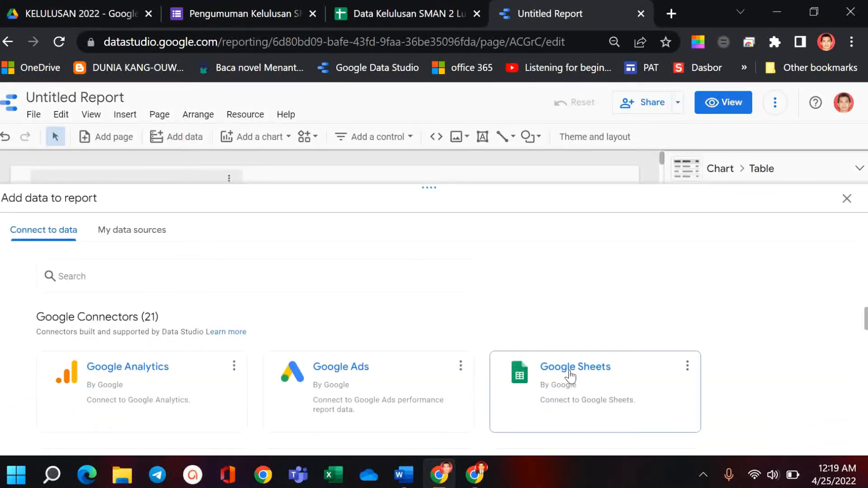
{"action": "left_click", "coordinate": [571, 376]}
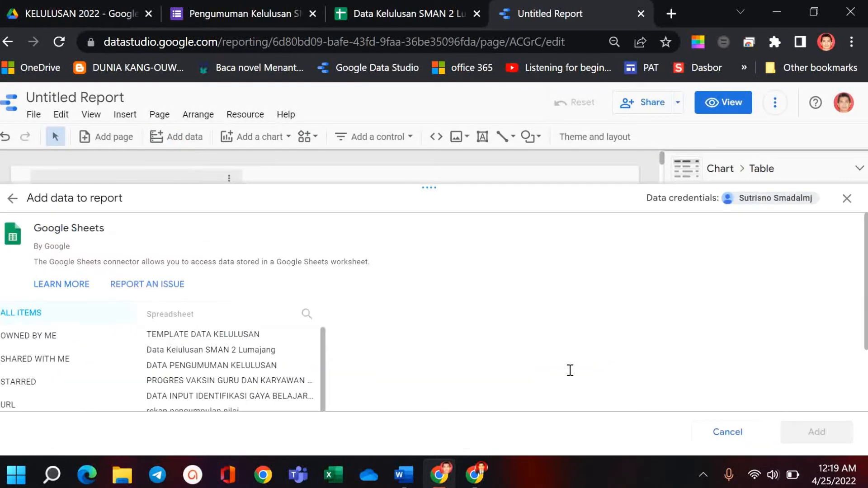
{"action": "left_click", "coordinate": [233, 352]}
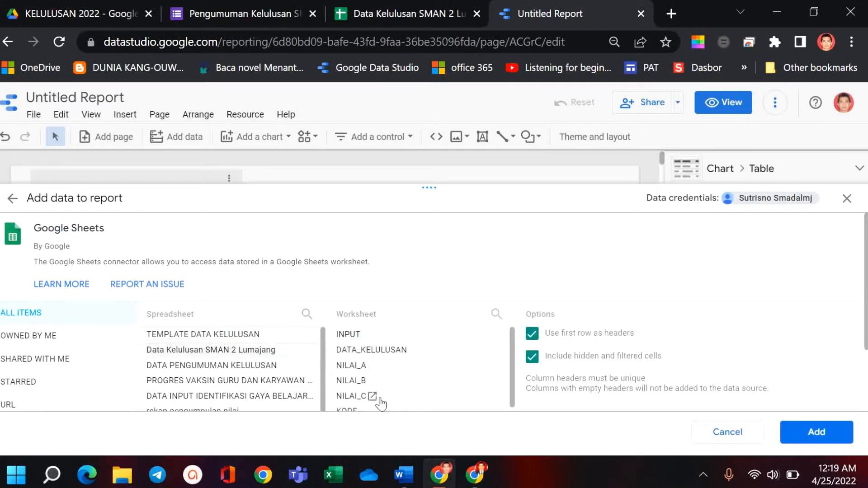
{"action": "left_click", "coordinate": [359, 397]}
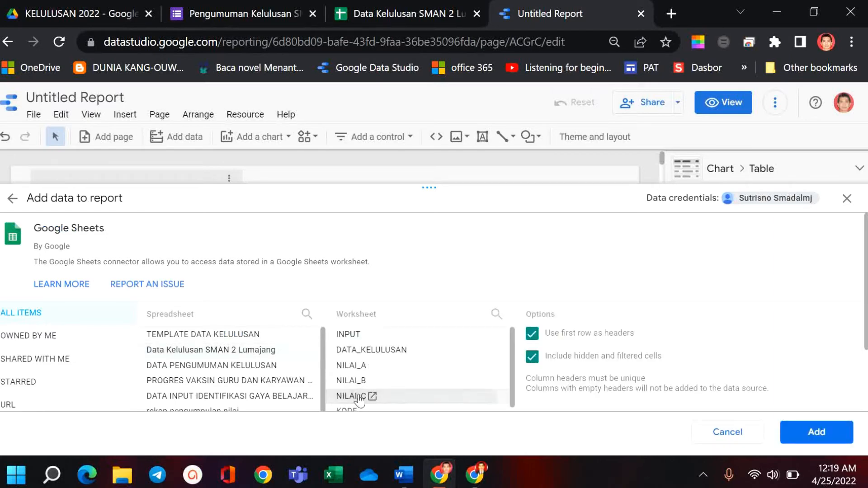
{"action": "left_click", "coordinate": [814, 432]}
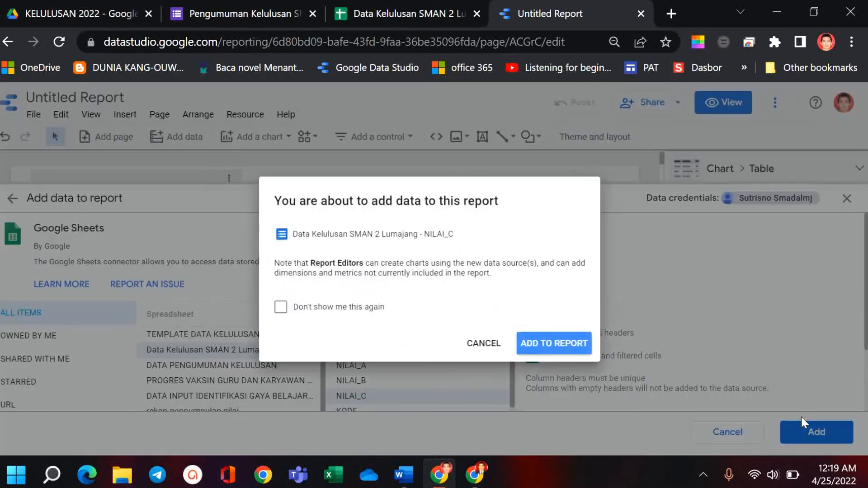
{"action": "left_click", "coordinate": [555, 345]}
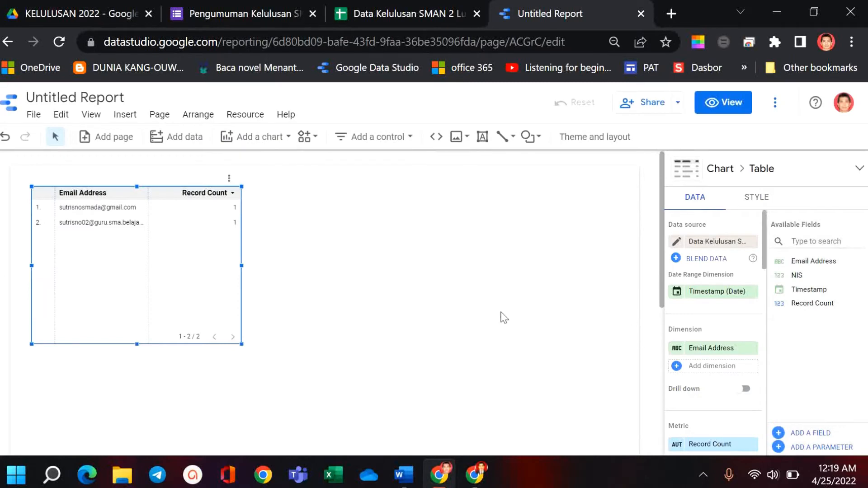
In the report's added data sources, edit the one with alias ds5 and set its NIS and NO fields to Text type
{"action": "left_click", "coordinate": [246, 115]}
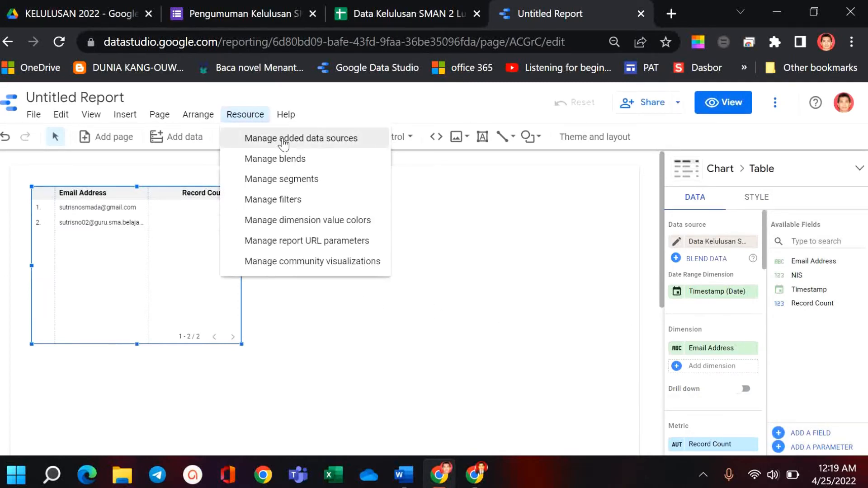
{"action": "left_click", "coordinate": [284, 139]}
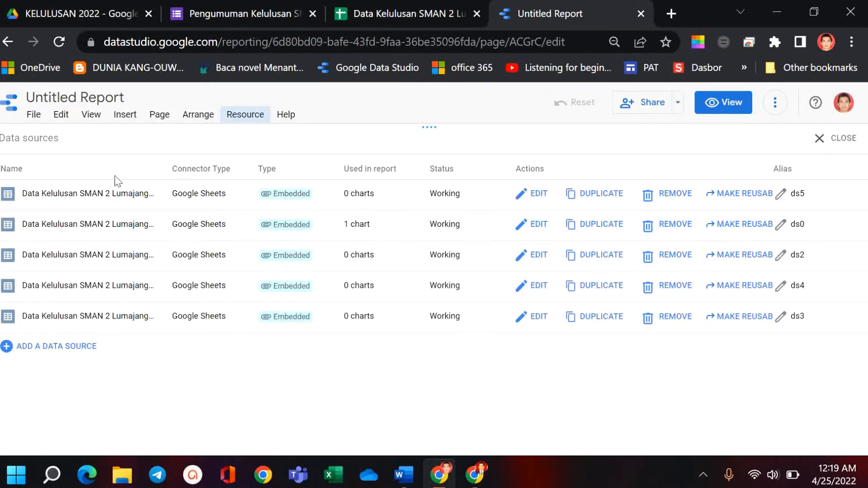
{"action": "left_click", "coordinate": [539, 193]}
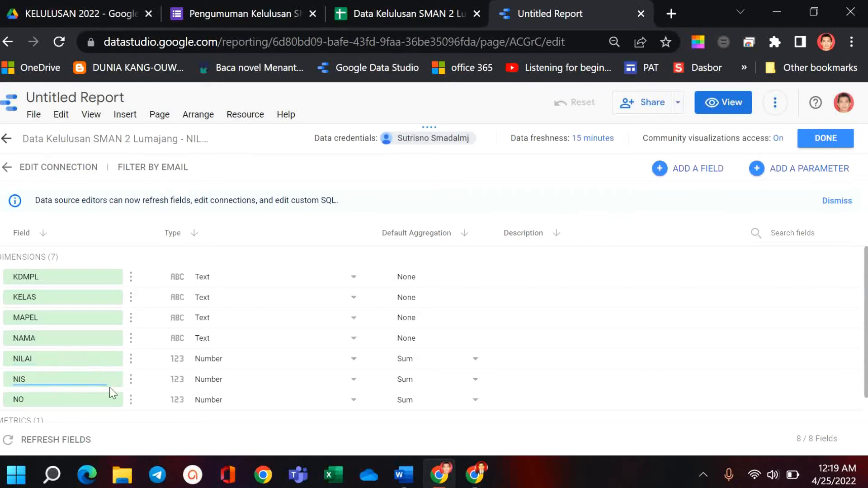
{"action": "left_click", "coordinate": [350, 385]}
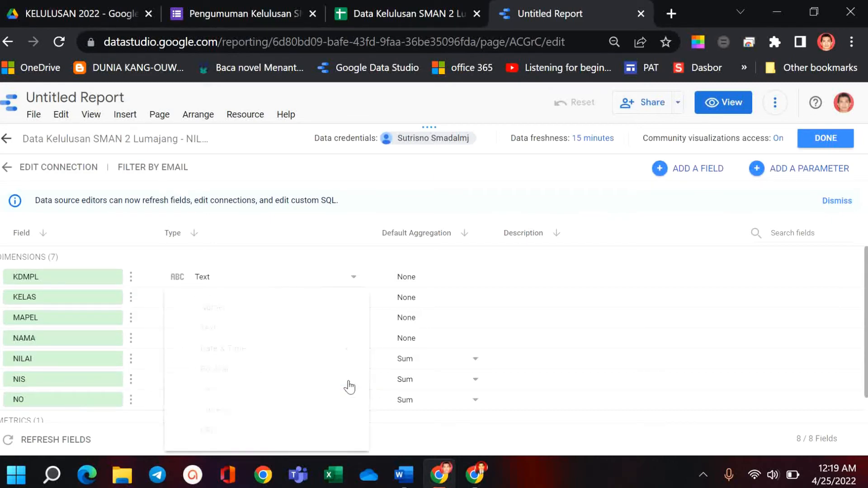
{"action": "left_click", "coordinate": [201, 334]}
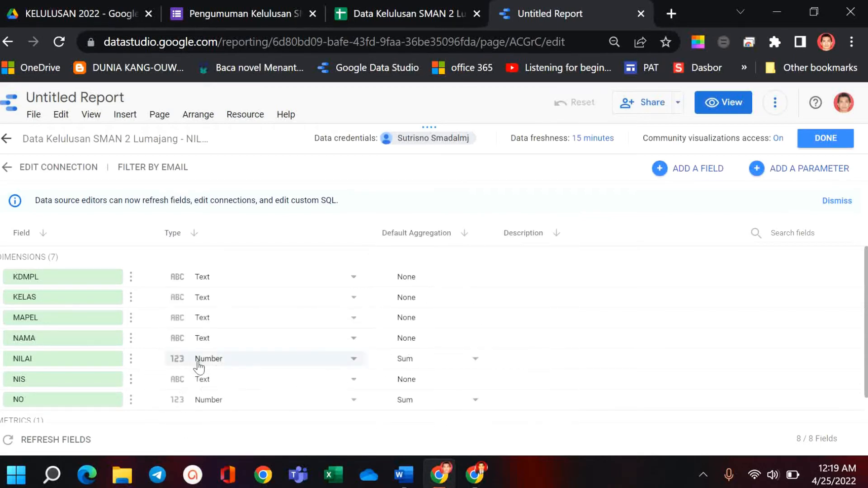
{"action": "left_click", "coordinate": [353, 402]}
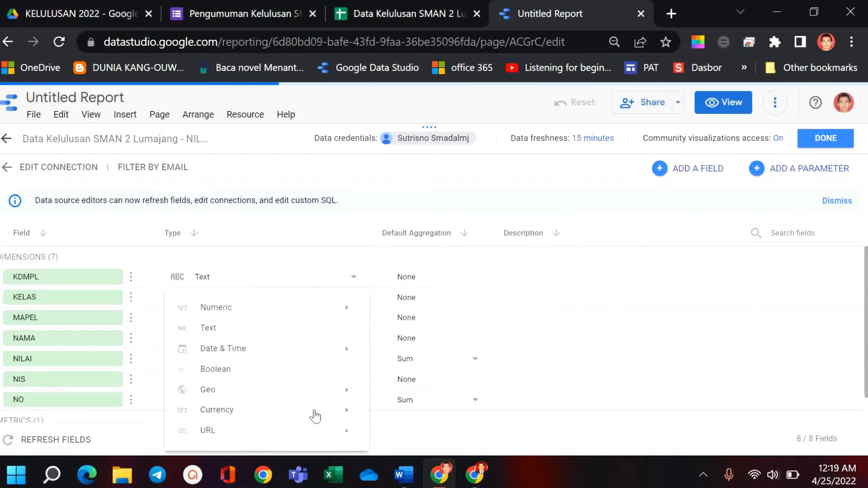
{"action": "left_click", "coordinate": [215, 328]}
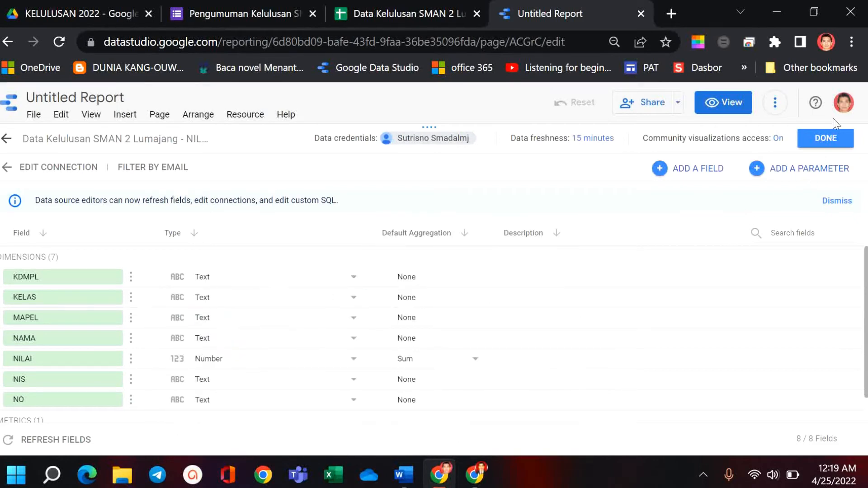
{"action": "left_click", "coordinate": [826, 139]}
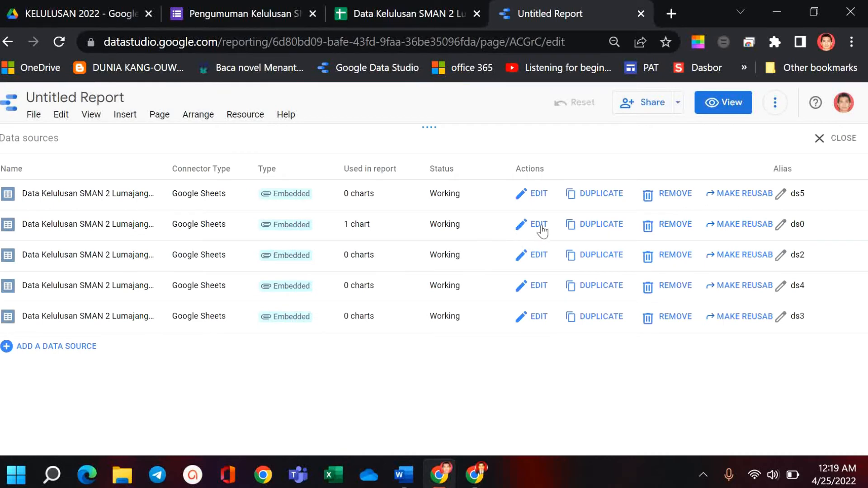
Edit the added data source with alias ds0 (INPUT) and set its NIS field to Text type
{"action": "left_click", "coordinate": [539, 225]}
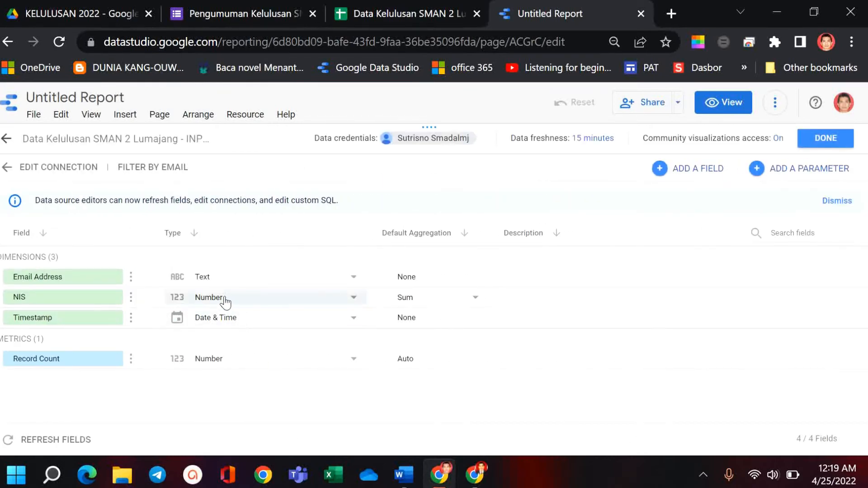
{"action": "left_click", "coordinate": [355, 299]}
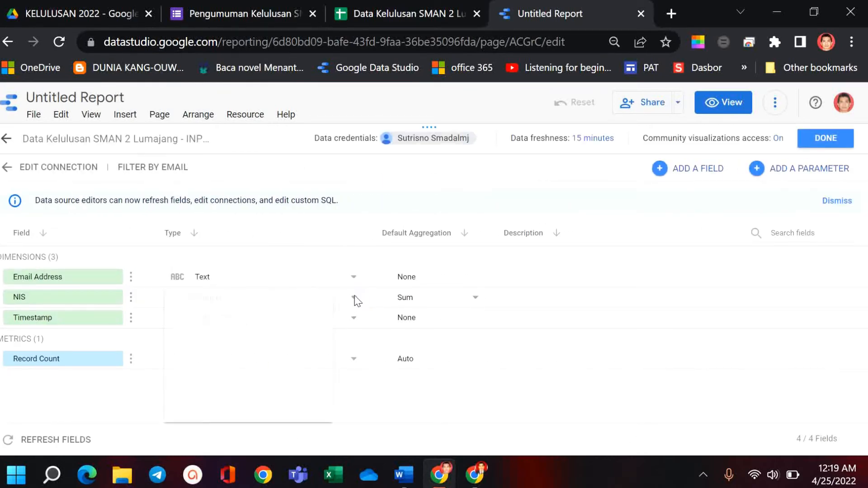
{"action": "left_click", "coordinate": [227, 334]}
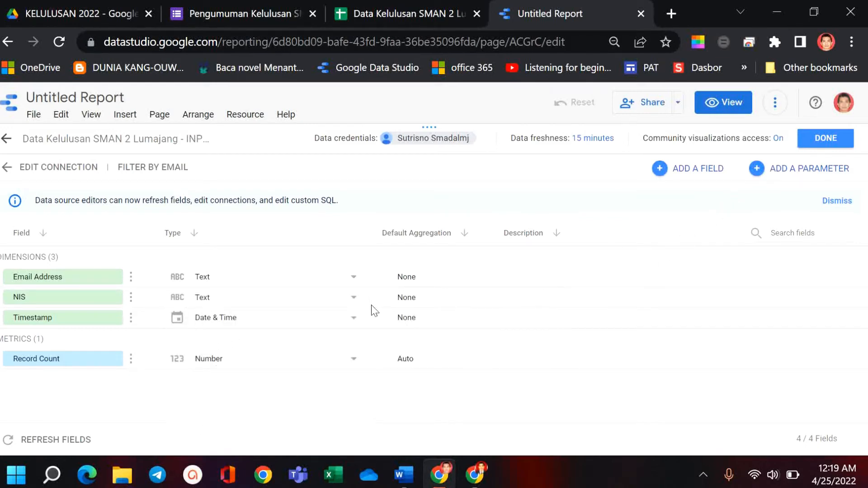
{"action": "left_click", "coordinate": [822, 140]}
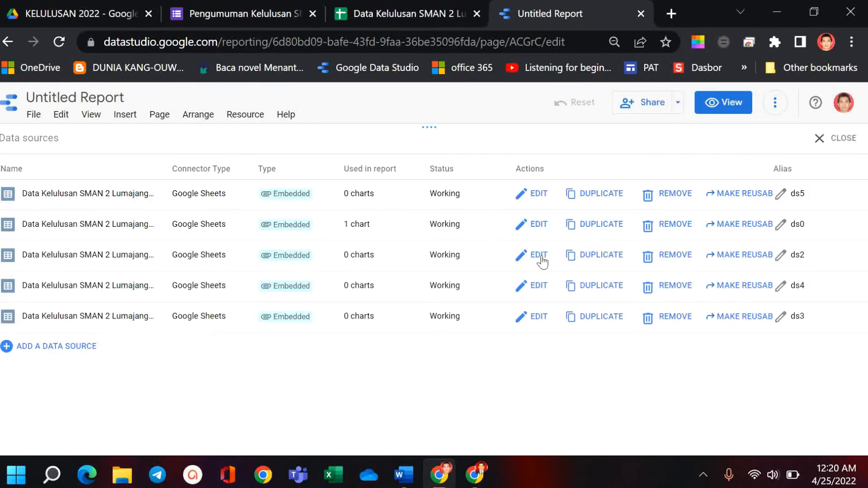
Edit the data source with alias ds2, set its NIS and NO ABSEN fields to Text type, and check the remaining fields
{"action": "left_click", "coordinate": [539, 255]}
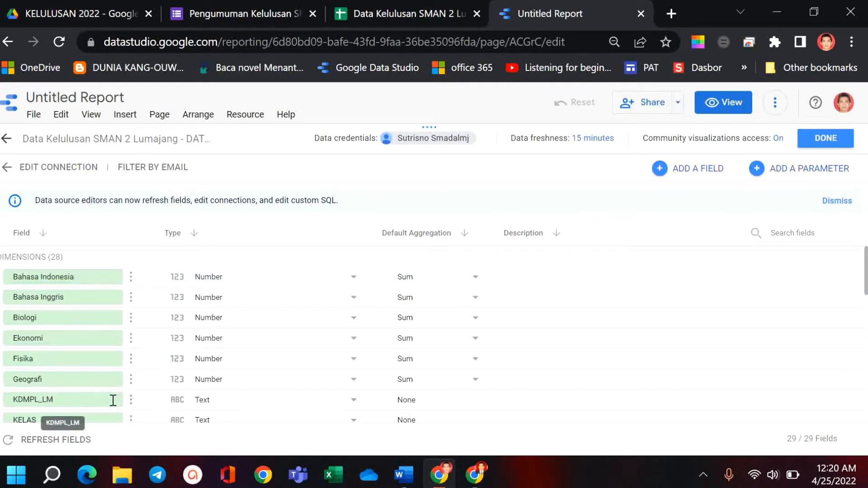
{"action": "left_click", "coordinate": [95, 400]}
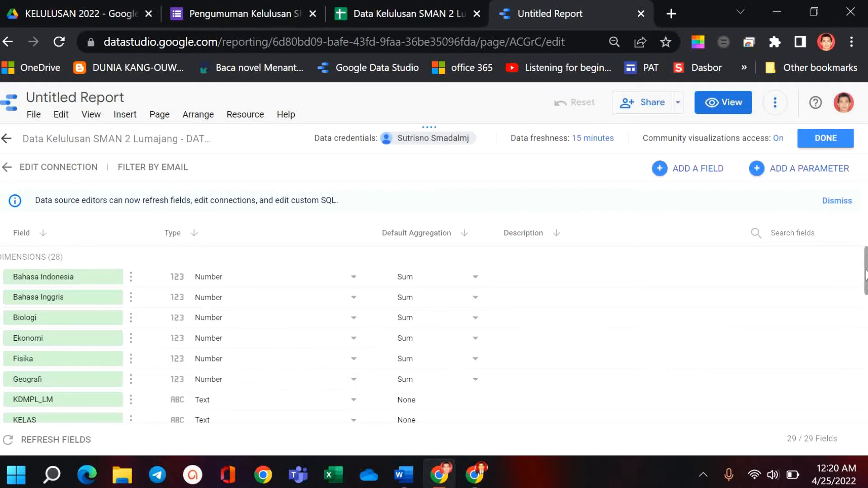
{"action": "left_click_drag", "start_coordinate": [866, 275], "coordinate": [866, 340]}
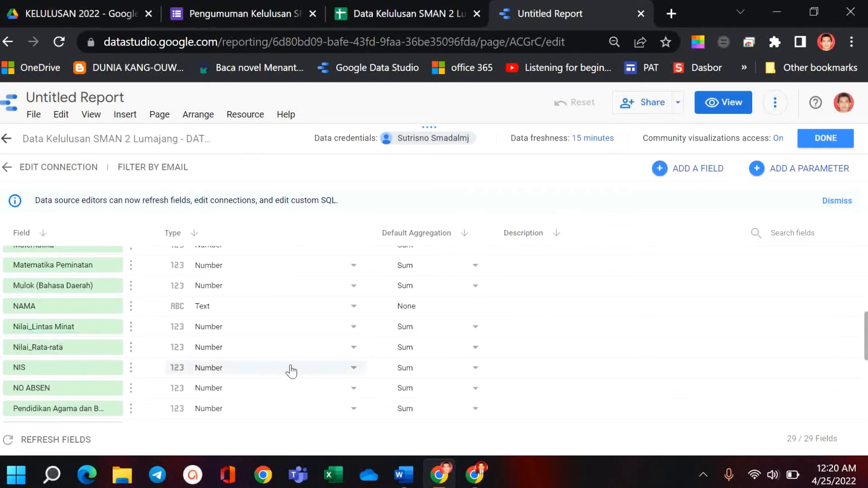
{"action": "left_click", "coordinate": [353, 367]}
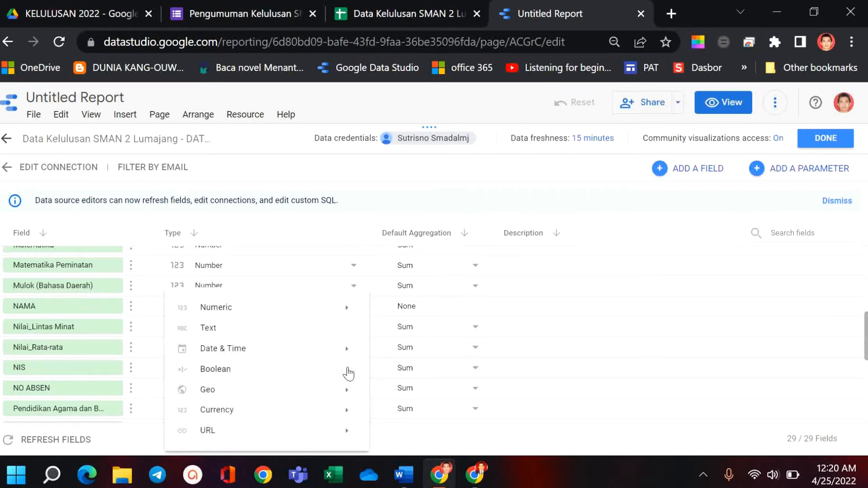
{"action": "left_click", "coordinate": [200, 328]}
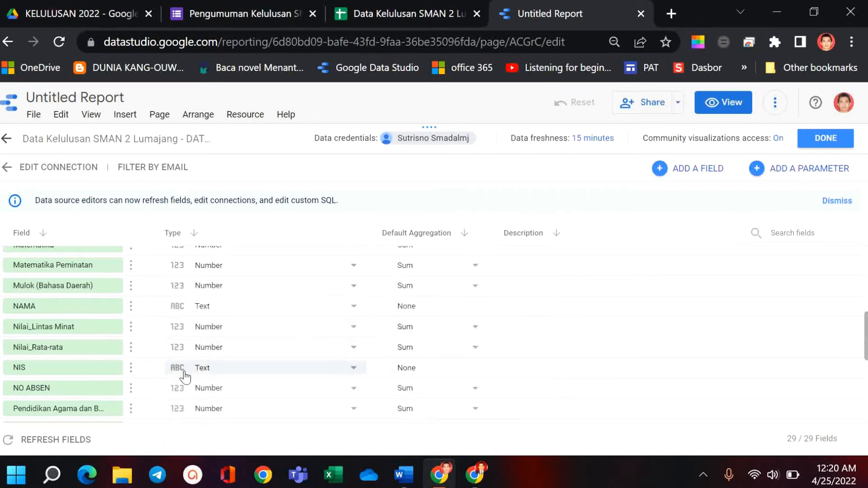
{"action": "left_click", "coordinate": [350, 389]}
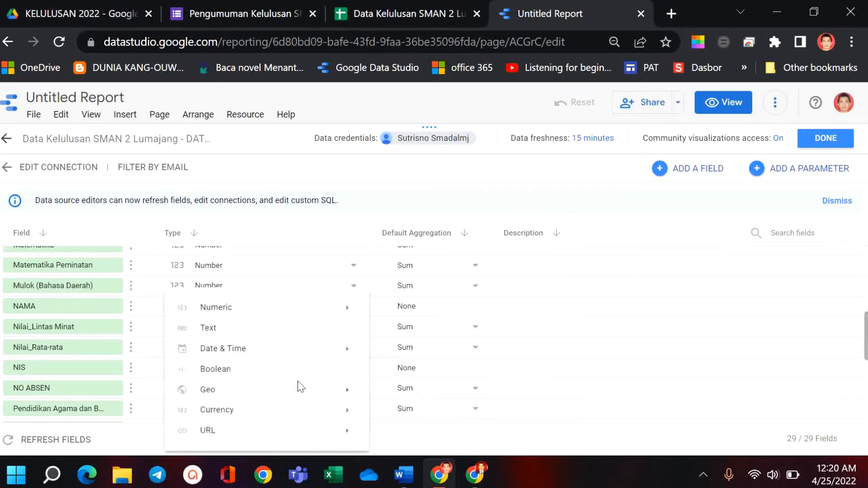
{"action": "left_click", "coordinate": [209, 329]}
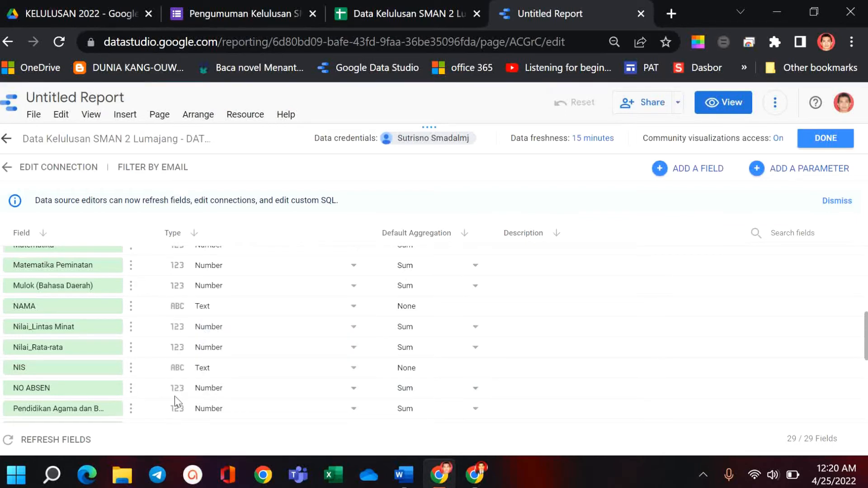
{"action": "left_click", "coordinate": [240, 392]}
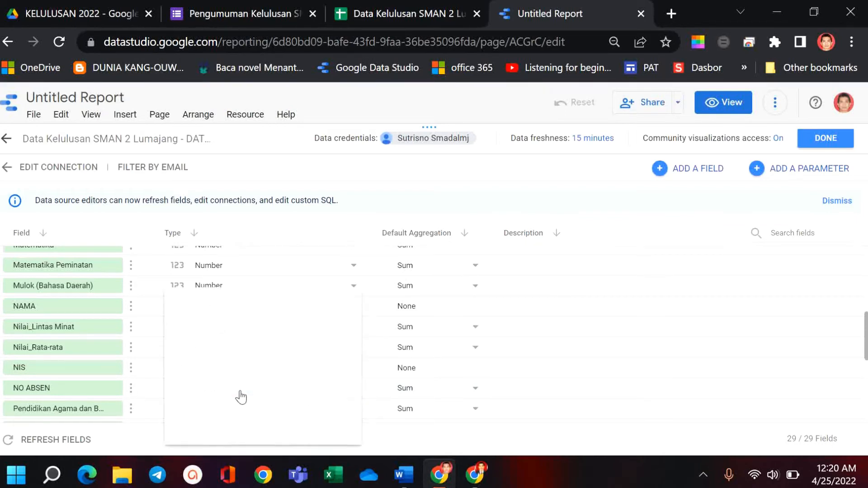
{"action": "left_click", "coordinate": [209, 329]}
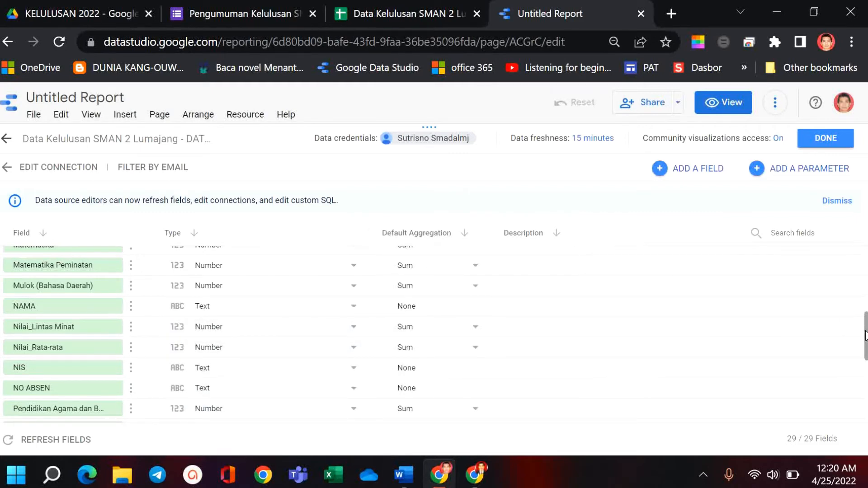
{"action": "scroll", "coordinate": [859, 357], "scroll_direction": "down", "scroll_amount": 3}
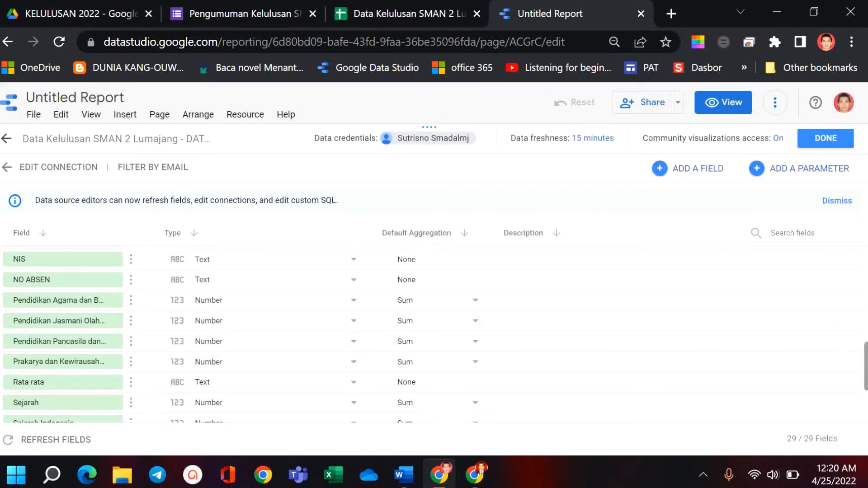
{"action": "scroll", "coordinate": [859, 357], "scroll_direction": "down", "scroll_amount": 2}
{"action": "scroll", "coordinate": [433, 330], "scroll_direction": "down", "scroll_amount": 1}
{"action": "scroll", "coordinate": [240, 334], "scroll_direction": "down", "scroll_amount": 1}
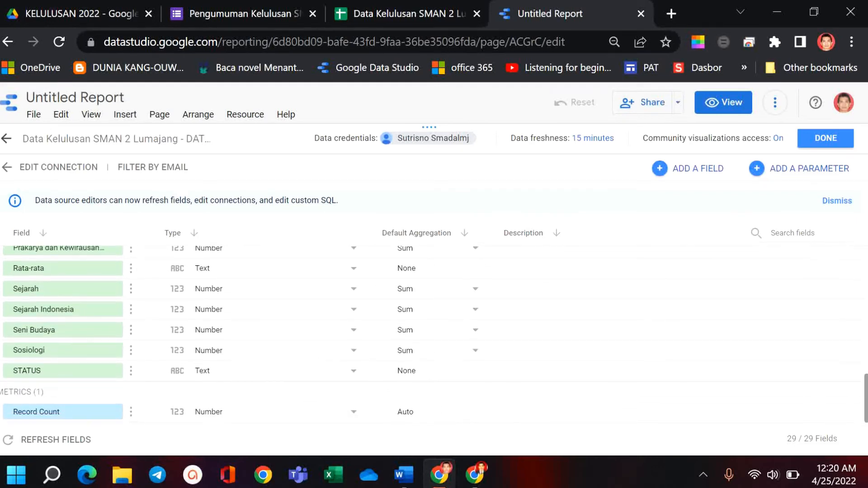
{"action": "scroll", "coordinate": [207, 334], "scroll_direction": "up", "scroll_amount": 12}
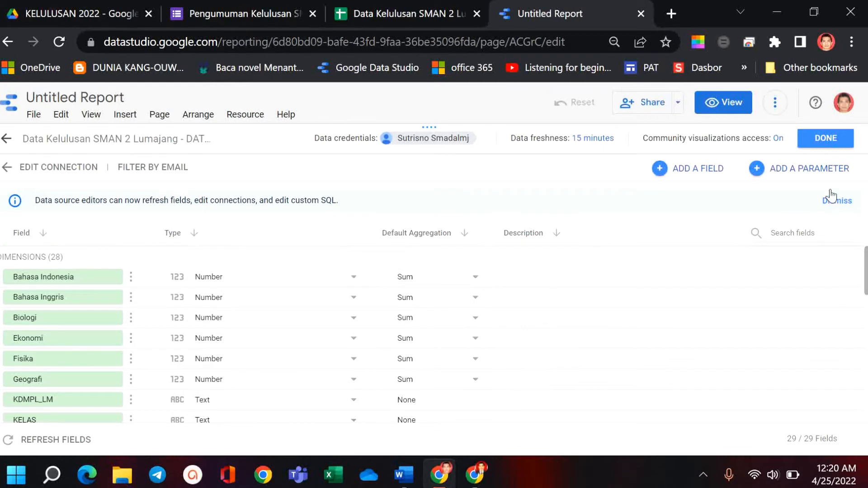
{"action": "left_click", "coordinate": [823, 140]}
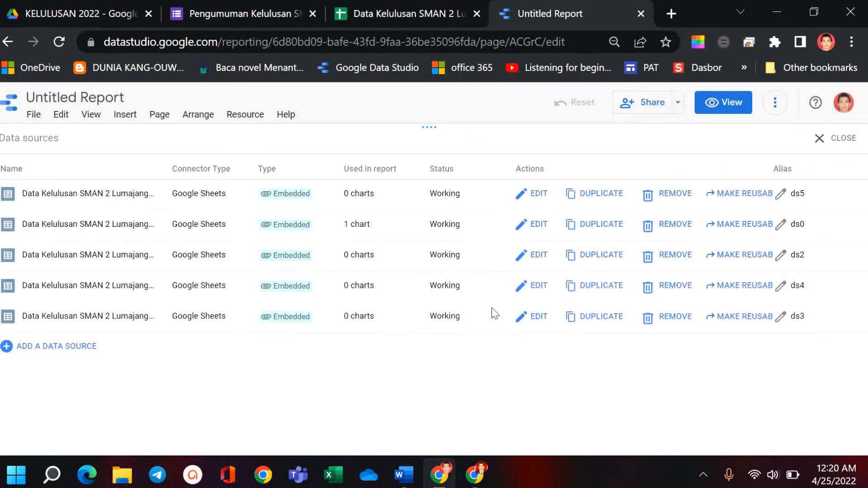
Edit the data source with alias ds4 (NILAI_B) and set its NIS and NO fields to Text type
{"action": "left_click", "coordinate": [535, 289]}
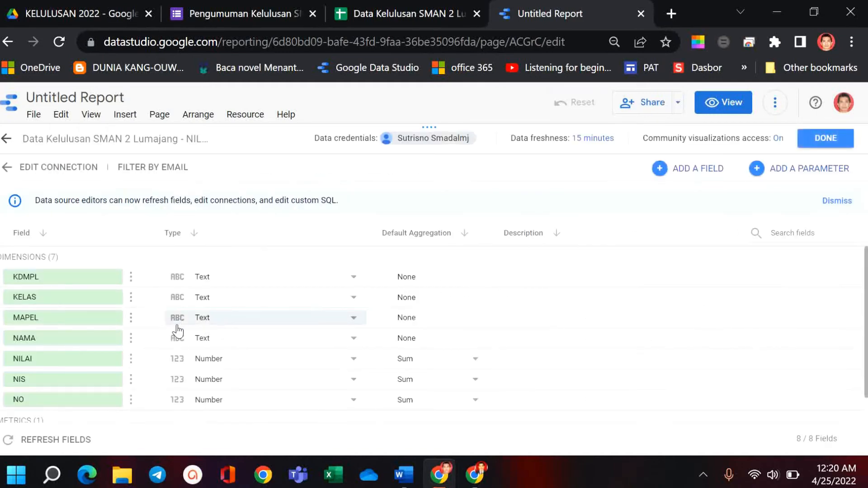
{"action": "left_click", "coordinate": [356, 387]}
{"action": "left_click", "coordinate": [218, 330]}
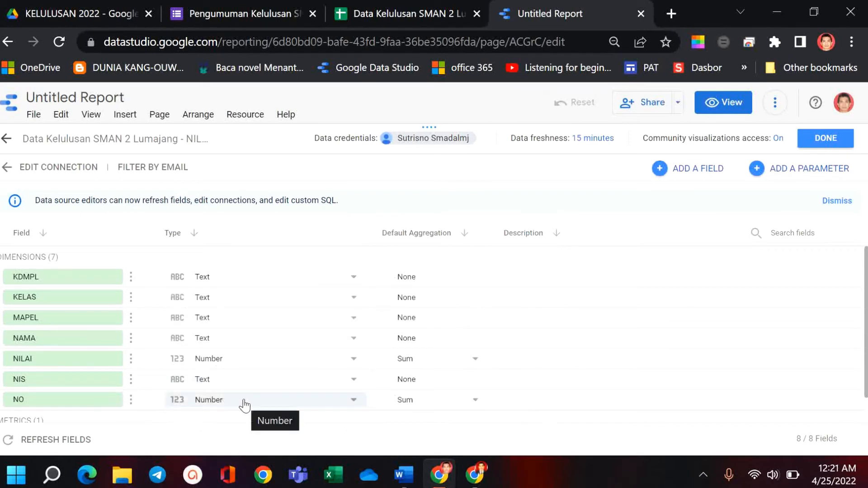
{"action": "left_click", "coordinate": [245, 406]}
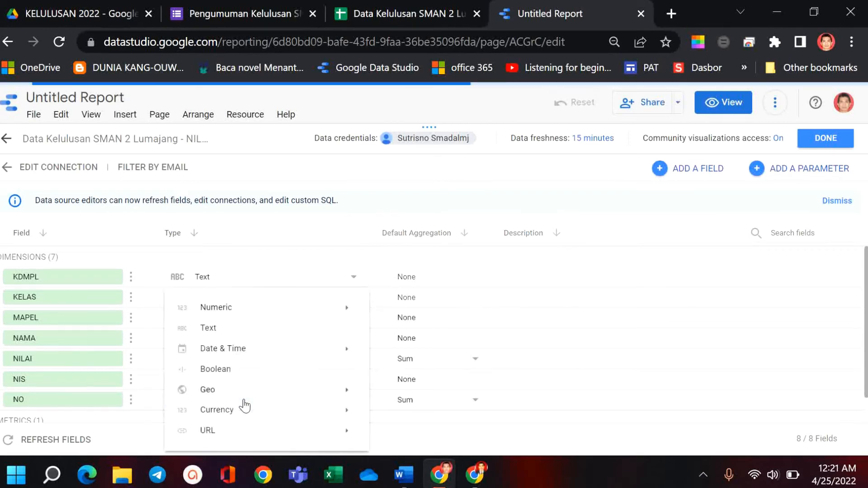
{"action": "left_click", "coordinate": [222, 332]}
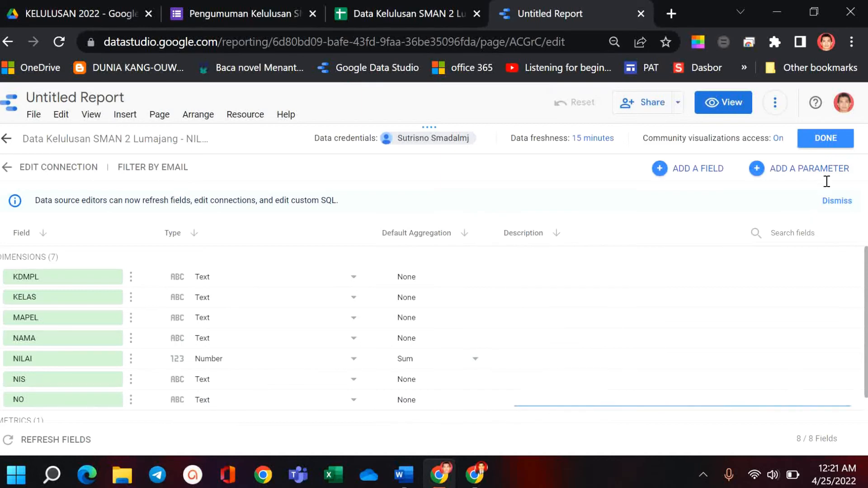
{"action": "left_click", "coordinate": [835, 143]}
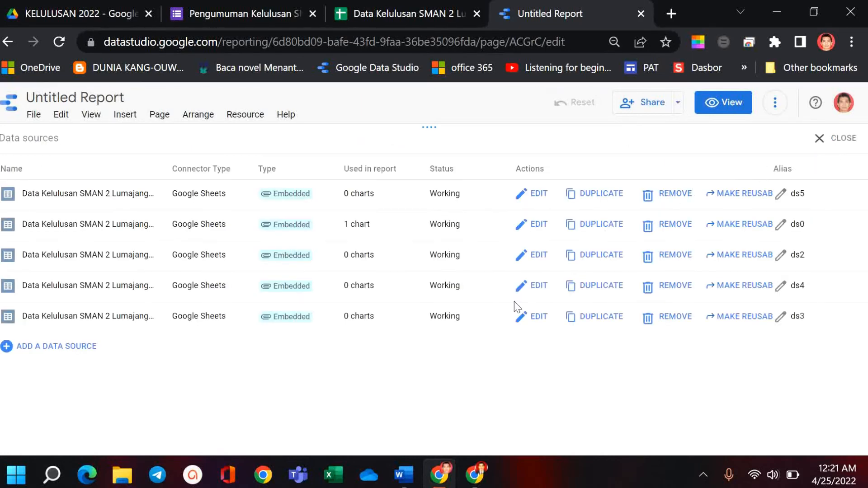
Edit the data source with alias ds3 and set its NIS and NO fields to Text type
{"action": "left_click", "coordinate": [538, 318]}
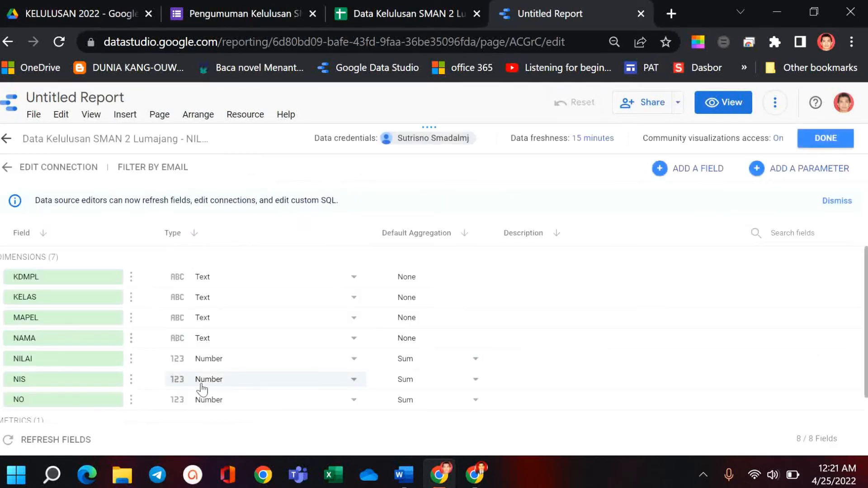
{"action": "left_click", "coordinate": [354, 379]}
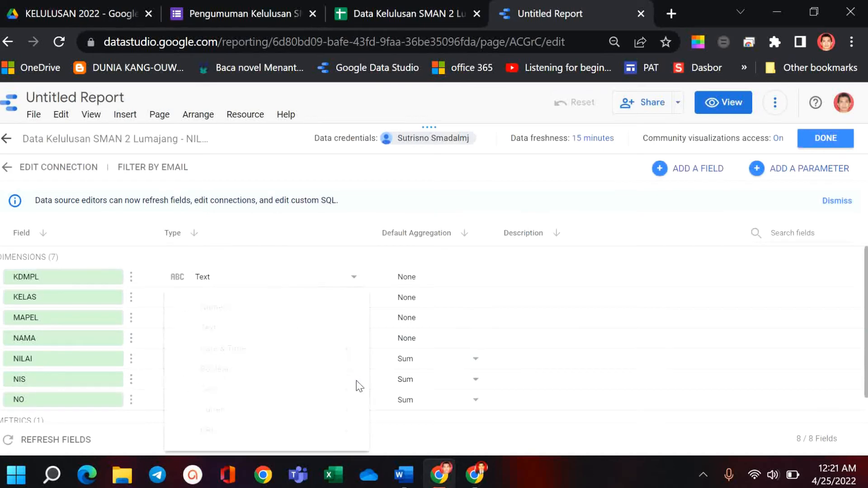
{"action": "mouse_move", "coordinate": [242, 388]}
{"action": "left_click", "coordinate": [219, 329]}
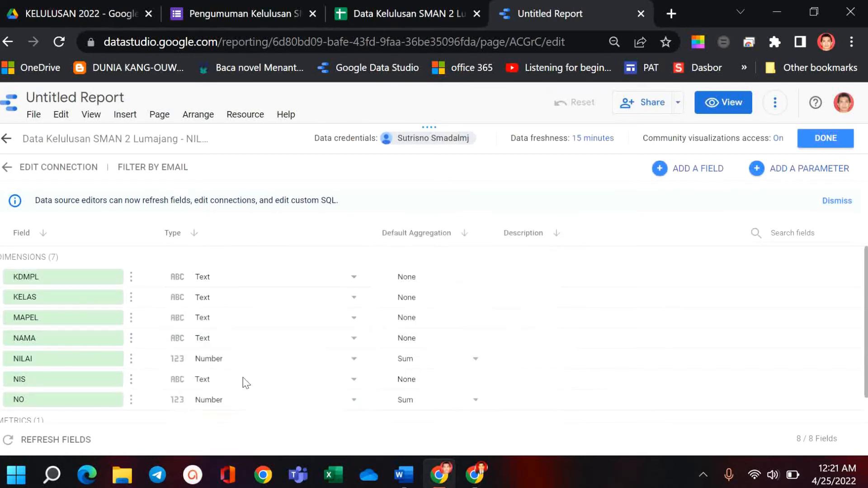
{"action": "left_click", "coordinate": [354, 400]}
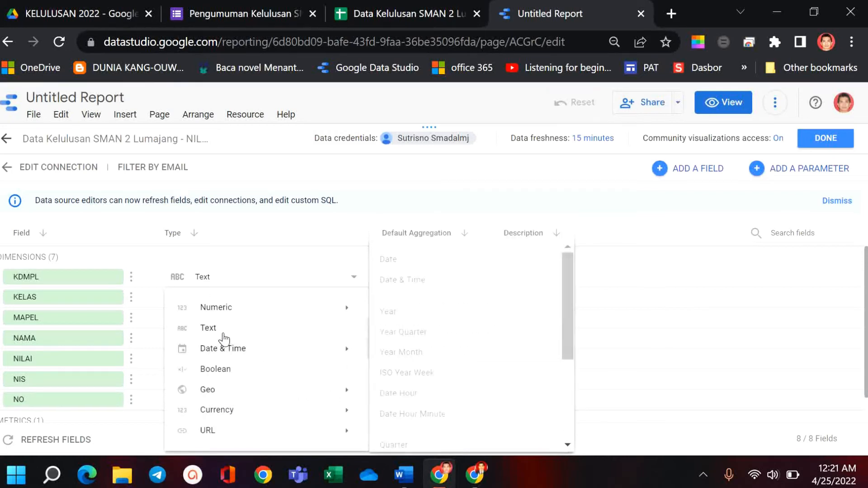
{"action": "left_click", "coordinate": [223, 333]}
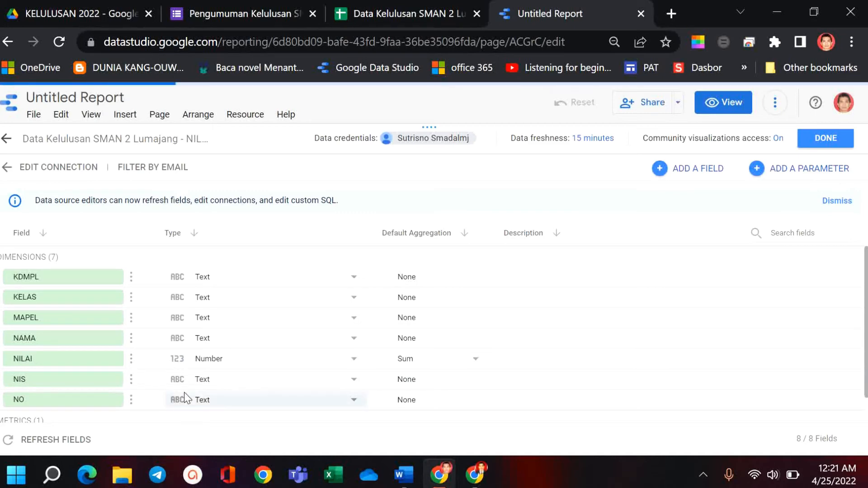
{"action": "left_click", "coordinate": [826, 138]}
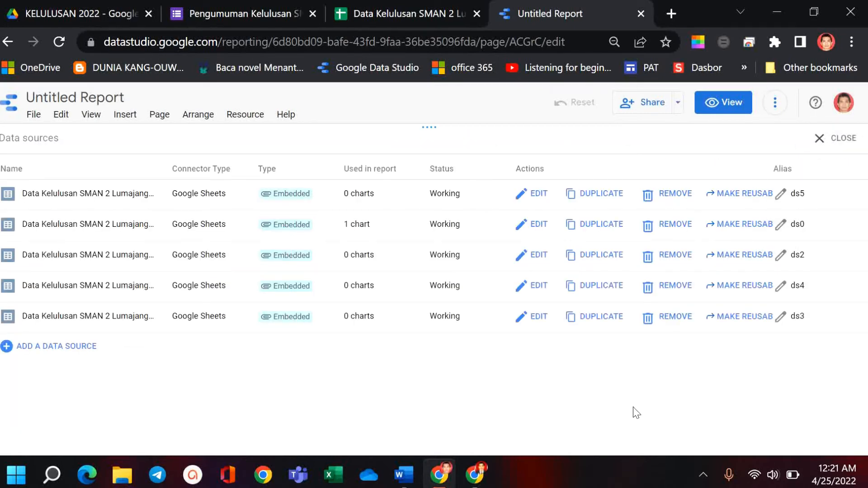
Close the data source management and start a data blend from the report's table chart, naming its first table INPUT
{"action": "left_click", "coordinate": [843, 138]}
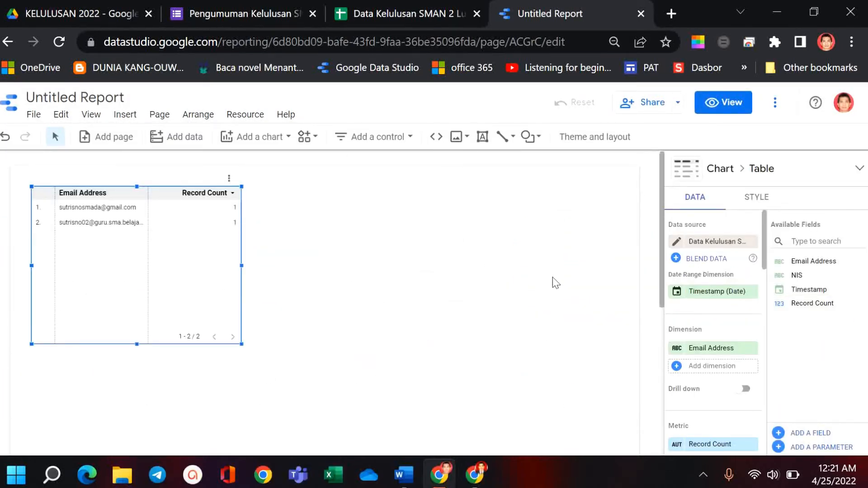
{"action": "left_click", "coordinate": [700, 262]}
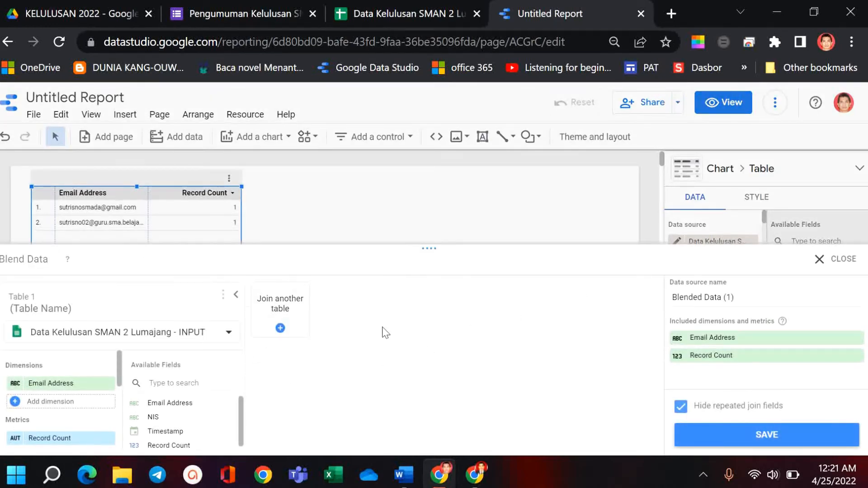
{"action": "left_click", "coordinate": [229, 334]}
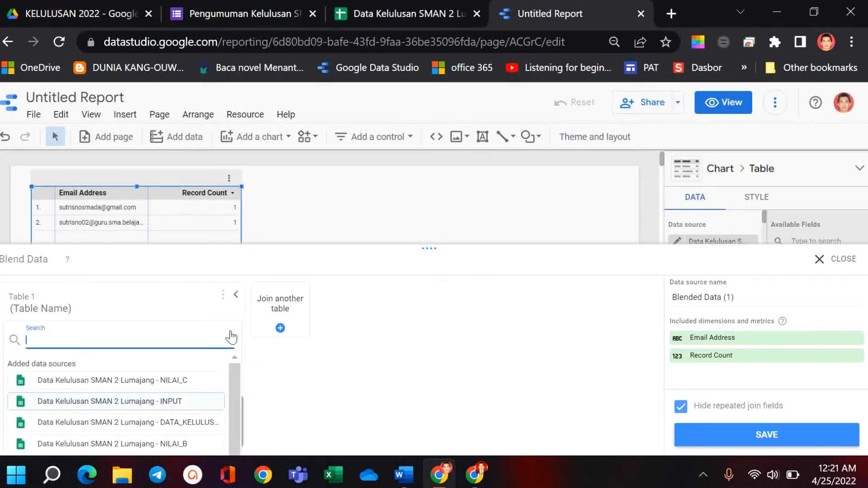
{"action": "left_click", "coordinate": [305, 374]}
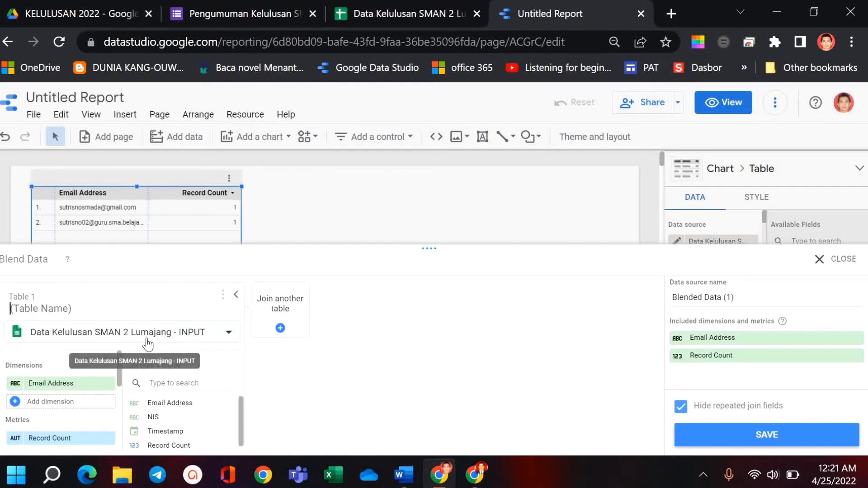
{"action": "type", "text": "INPUT"}
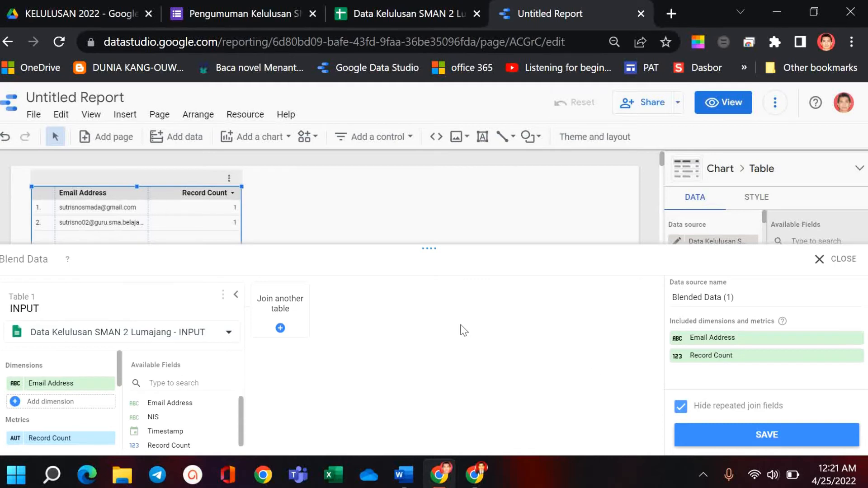
Join a second table to the blend, using the Data Kelulusan SMAN 2 Lumajang - NILAI_A data source
{"action": "left_click", "coordinate": [272, 311]}
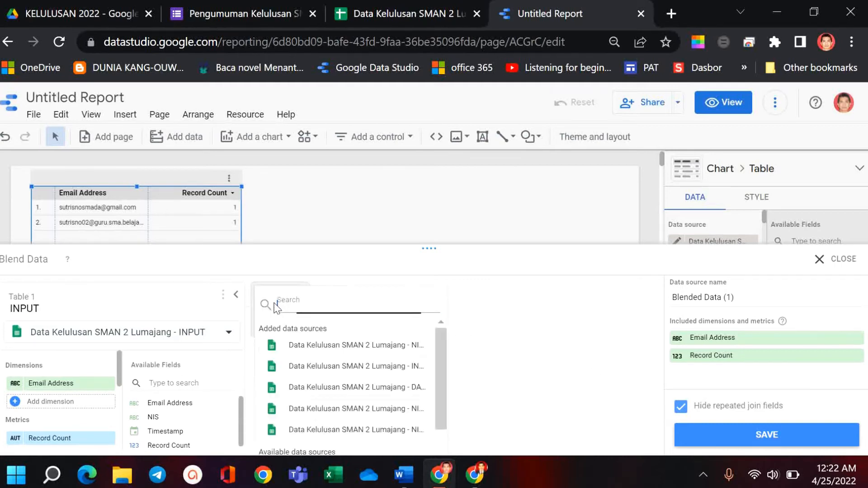
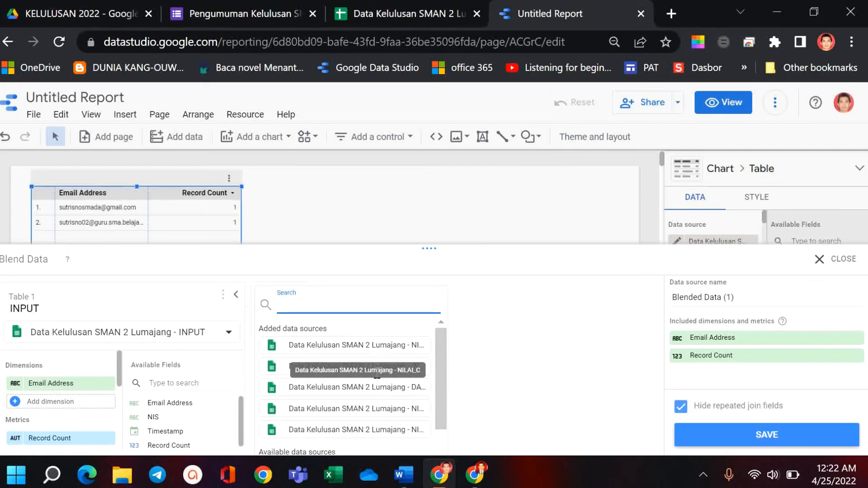
{"action": "left_click", "coordinate": [375, 412]}
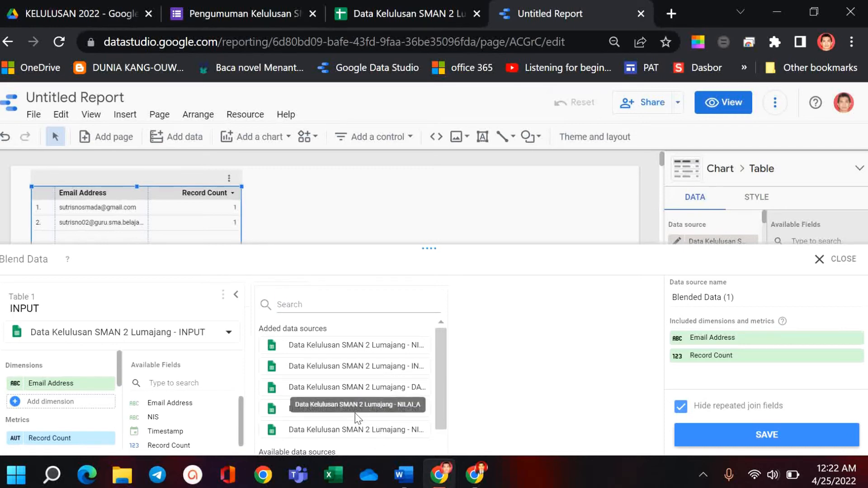
{"action": "left_click", "coordinate": [355, 413]}
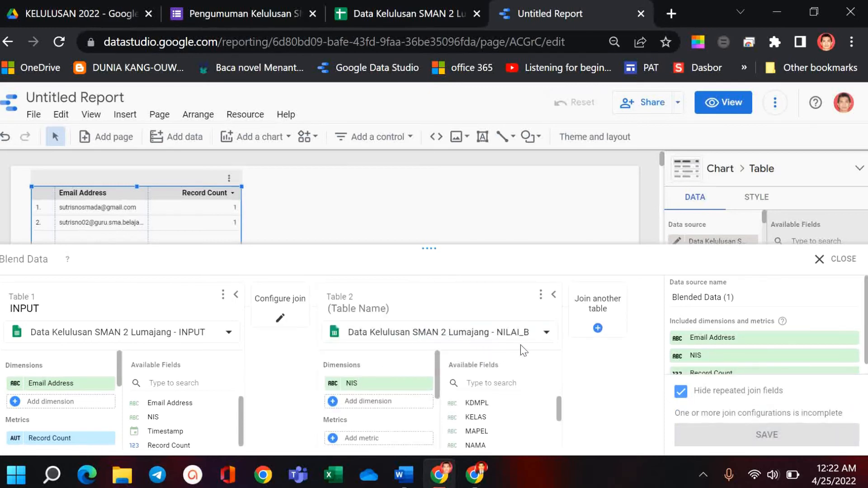
{"action": "left_click", "coordinate": [546, 334]}
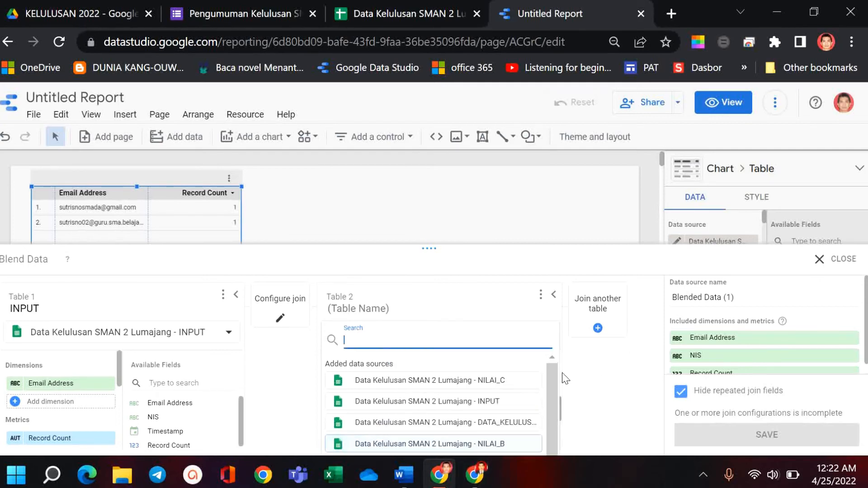
{"action": "left_click_drag", "start_coordinate": [553, 408], "coordinate": [552, 425]}
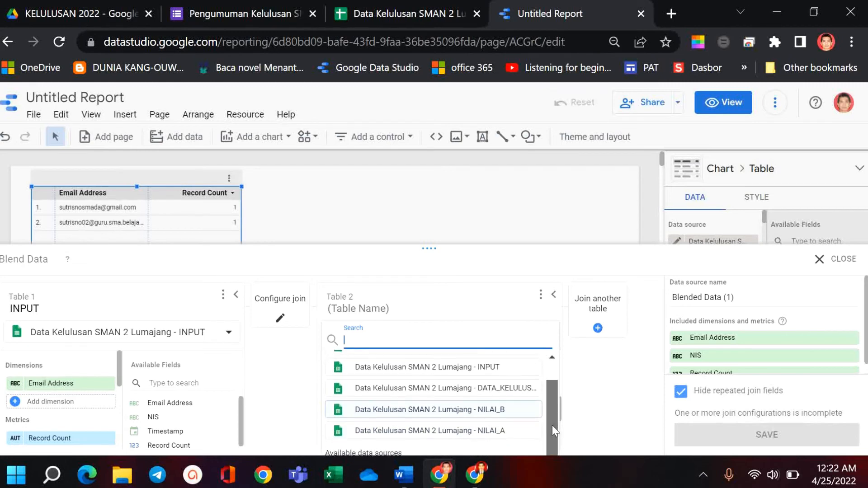
{"action": "left_click", "coordinate": [486, 430]}
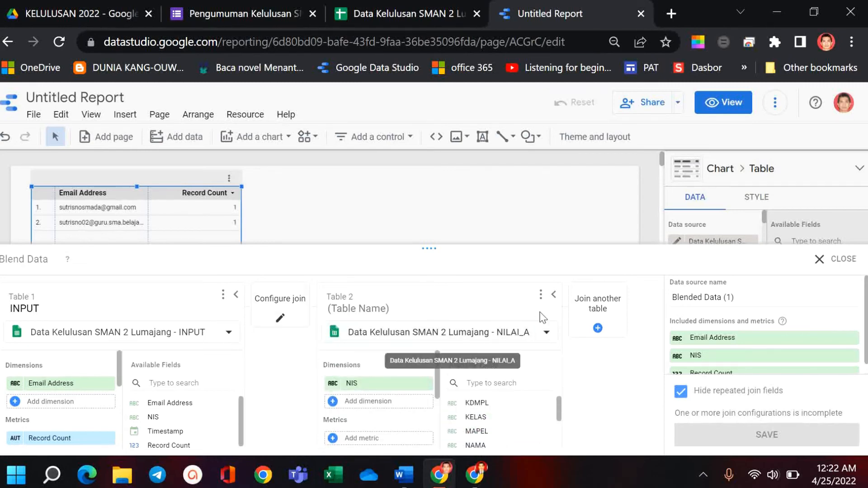
{"action": "left_click", "coordinate": [554, 295]}
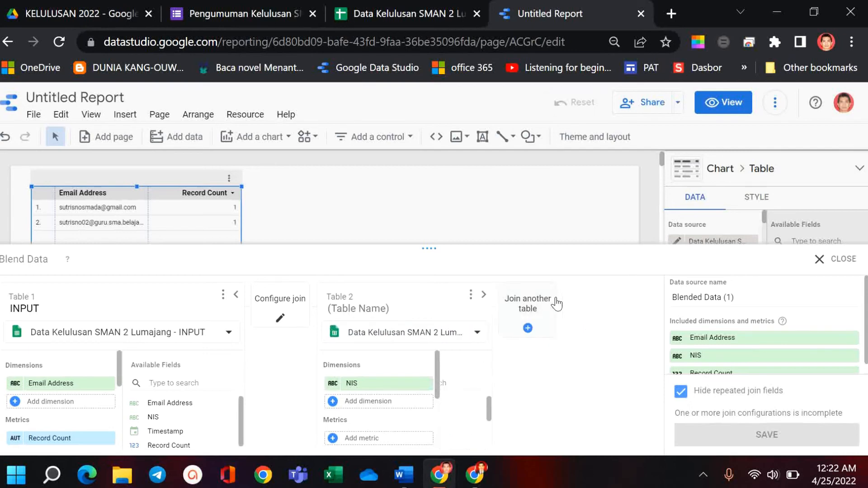
{"action": "left_click", "coordinate": [236, 295]}
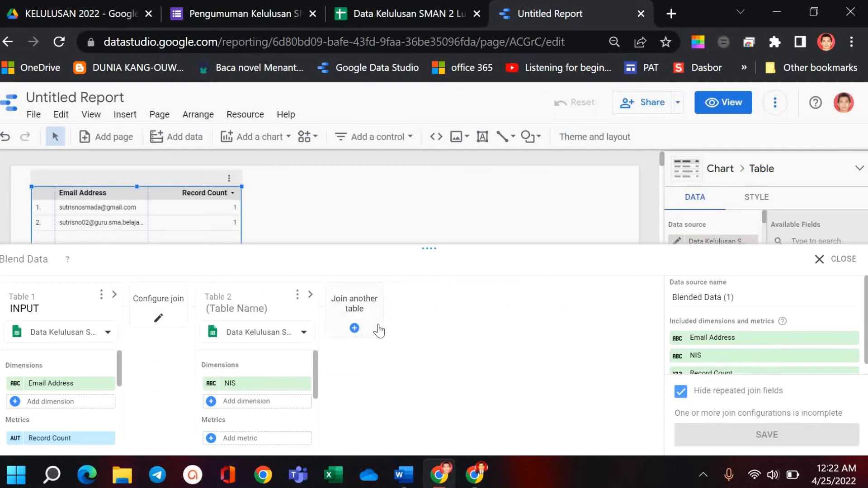
Join a third table to the blend and set its data source to Data Kelulusan SMAN 2 Lumajang - NILAI_B
{"action": "left_click", "coordinate": [352, 312]}
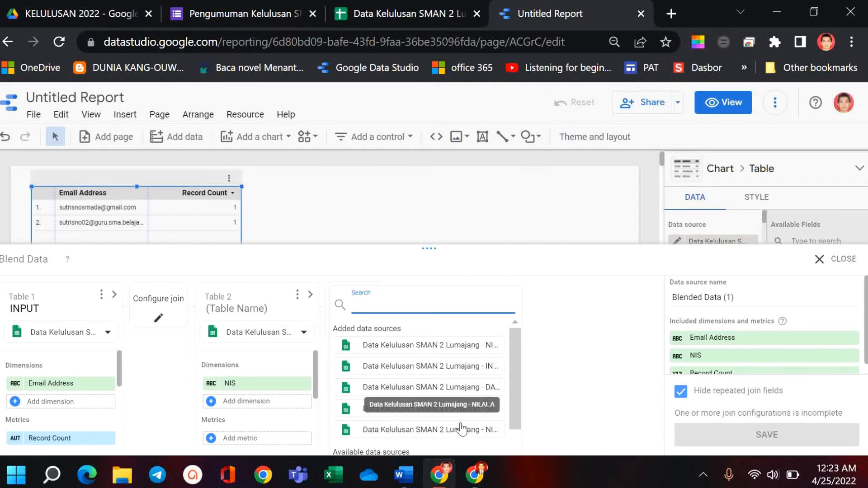
{"action": "left_click", "coordinate": [457, 402]}
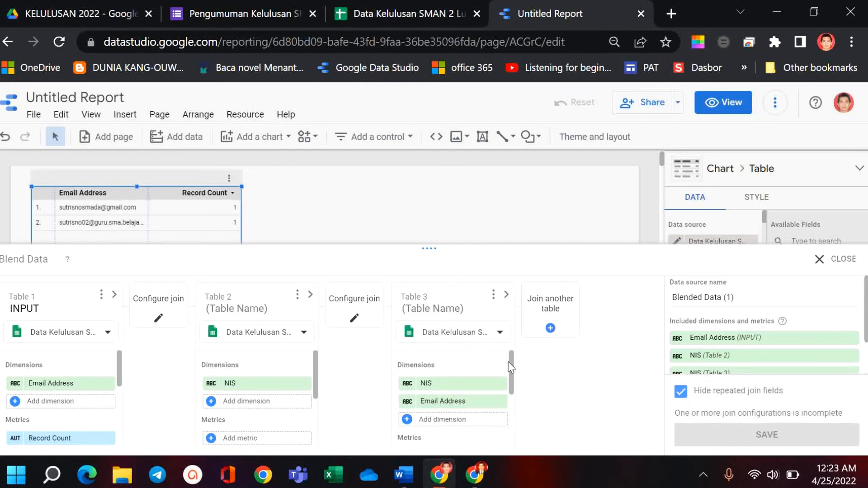
{"action": "left_click", "coordinate": [506, 295]}
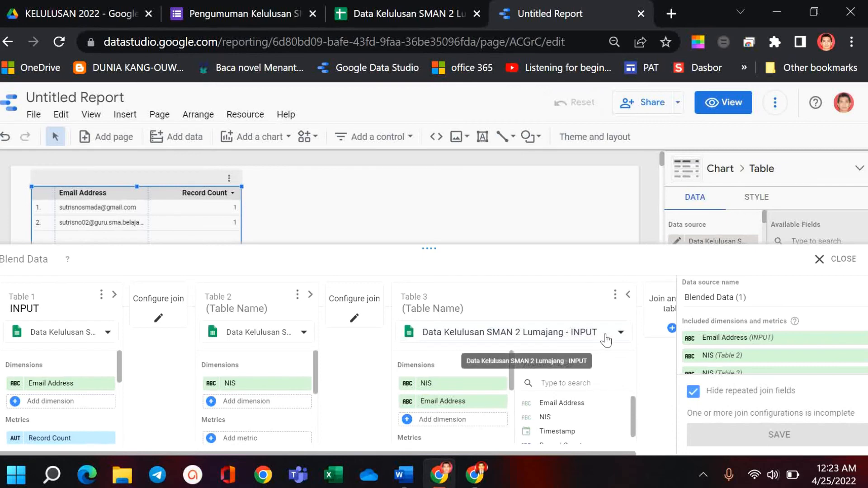
{"action": "left_click", "coordinate": [615, 295]}
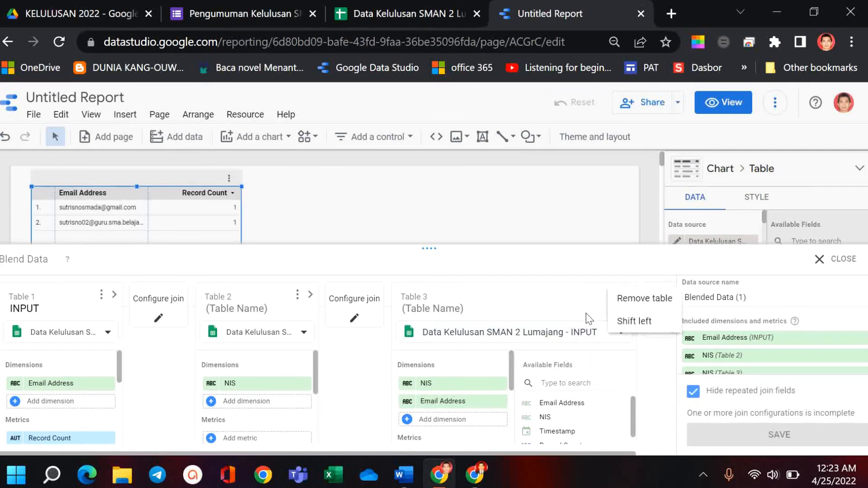
{"action": "left_click", "coordinate": [564, 307]}
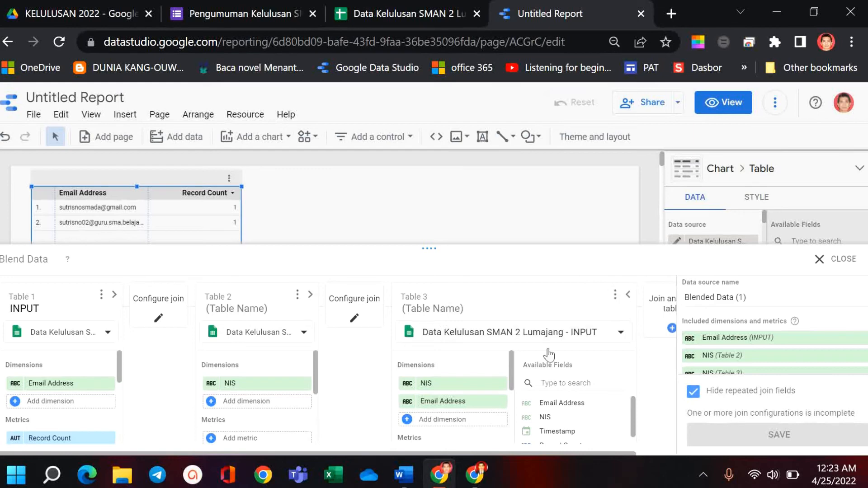
{"action": "left_click", "coordinate": [624, 334]}
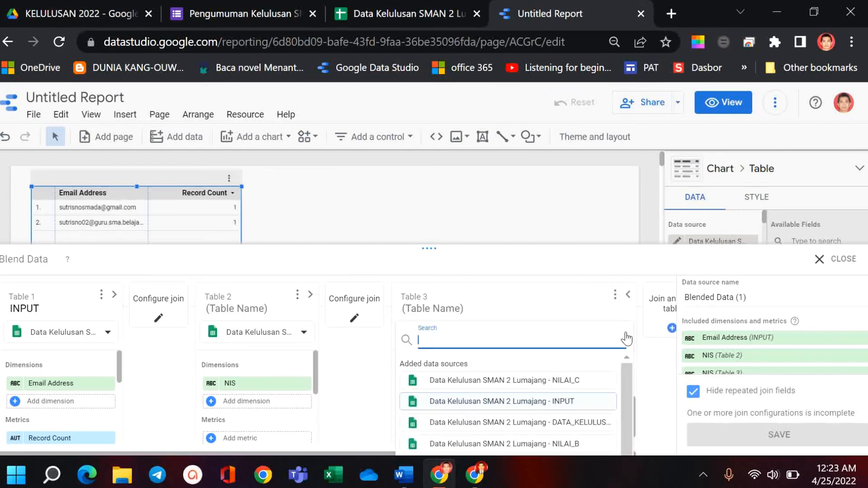
{"action": "left_click", "coordinate": [560, 444]}
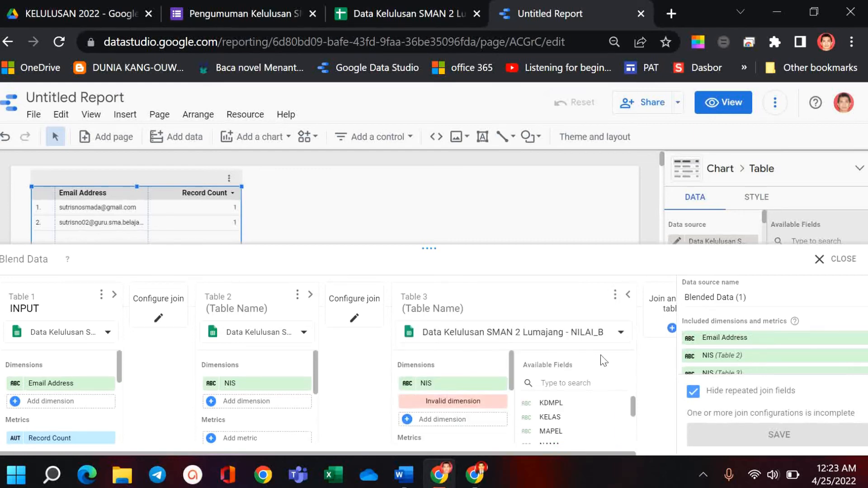
Name the blend's second table NILAI A and its third table NILAI B
{"action": "left_click", "coordinate": [628, 295]}
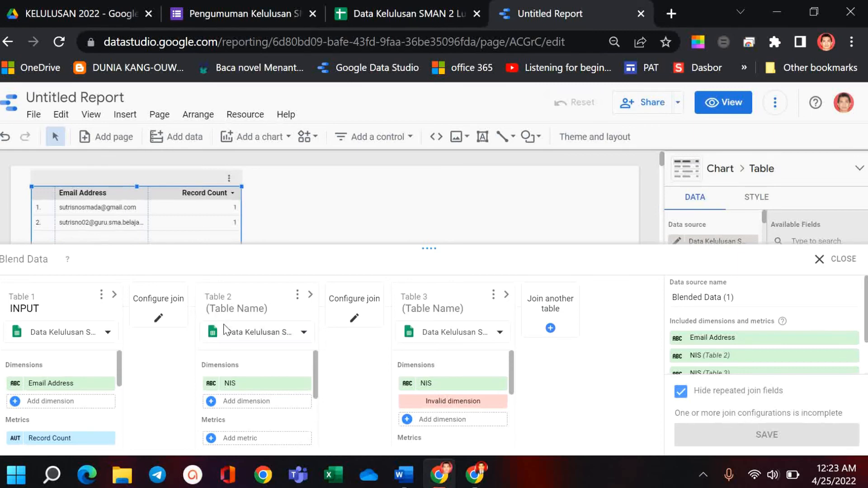
{"action": "type", "text": "NILAI A"}
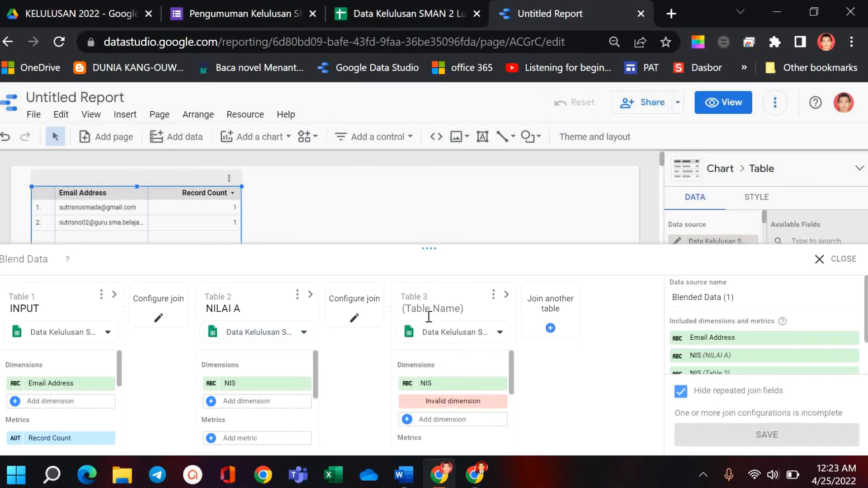
{"action": "type", "text": "NILAI B"}
Join the NILAI_C data source as the blend's fourth table and name it NILAI C
{"action": "left_click", "coordinate": [540, 304]}
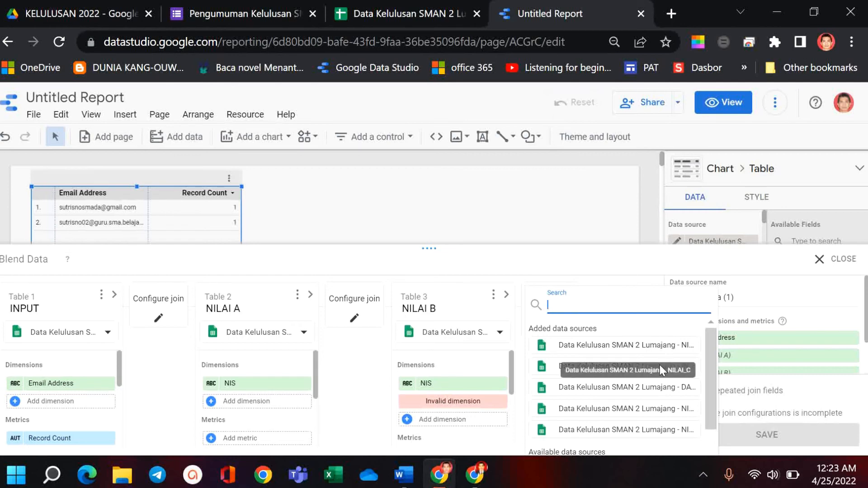
{"action": "left_click", "coordinate": [660, 365]}
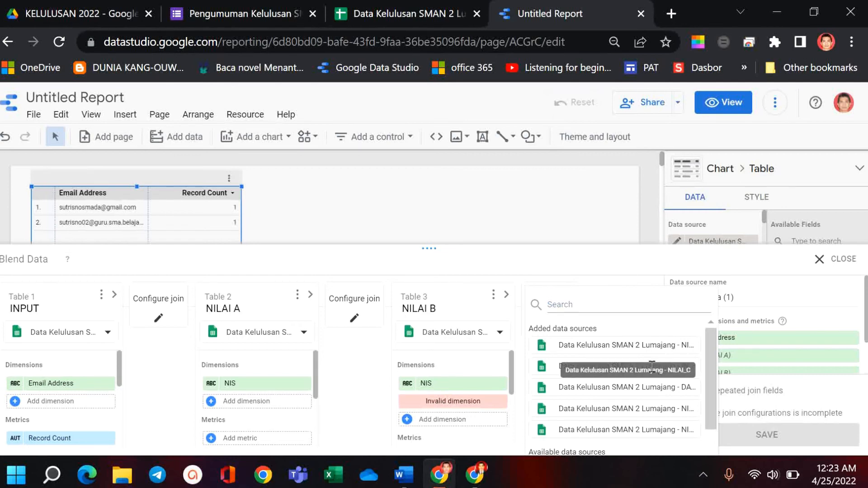
{"action": "left_click", "coordinate": [573, 349]}
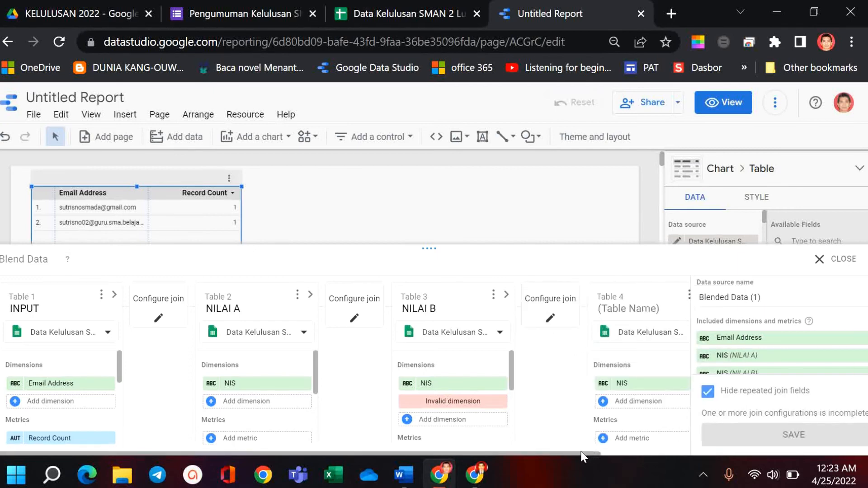
{"action": "left_click_drag", "start_coordinate": [615, 455], "coordinate": [729, 463]}
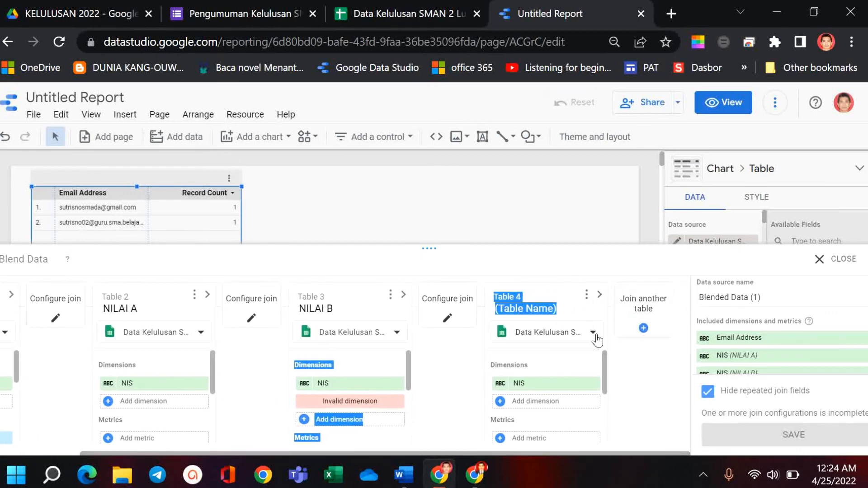
{"action": "left_click", "coordinate": [599, 296]}
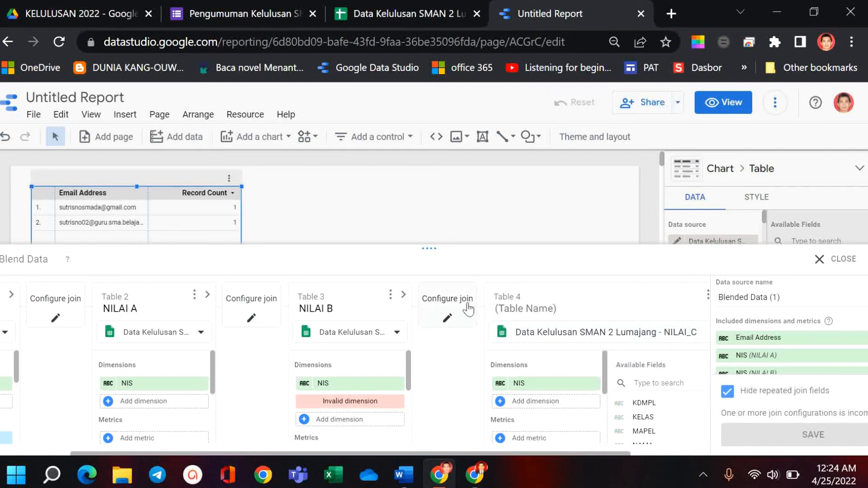
{"action": "type", "text": "Ni"}
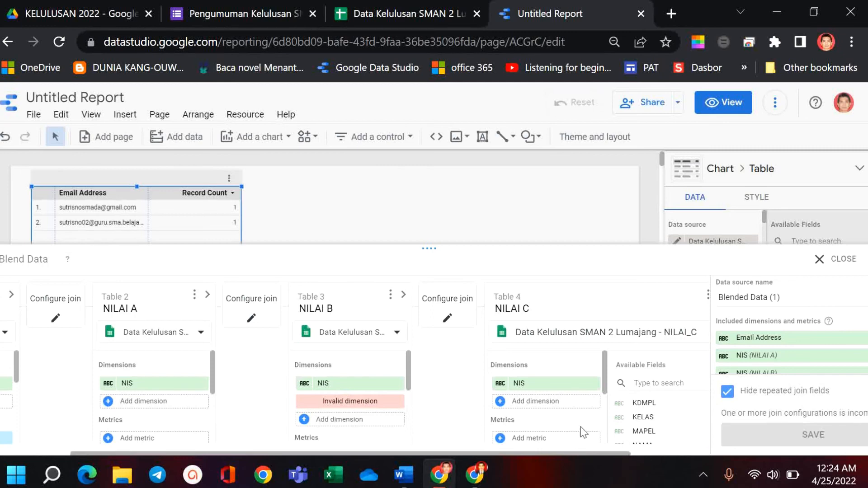
{"action": "left_click", "coordinate": [706, 294]}
{"action": "left_click", "coordinate": [667, 304]}
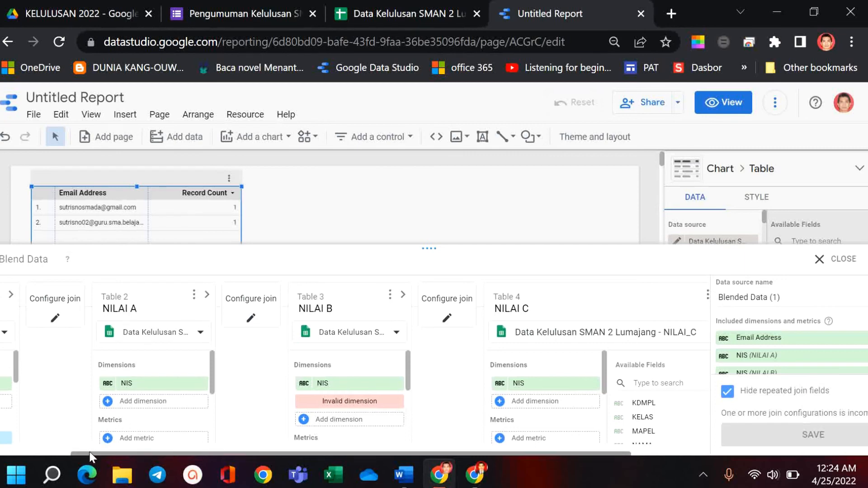
Join the DATA_KELULUSAN data source as the blend's fifth table and expand that table's available fields
{"action": "left_click_drag", "start_coordinate": [91, 453], "coordinate": [184, 452]}
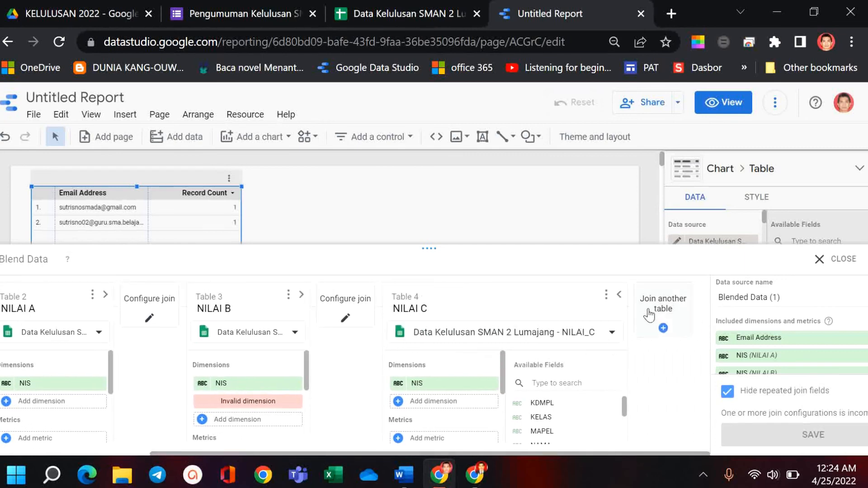
{"action": "left_click", "coordinate": [619, 295]}
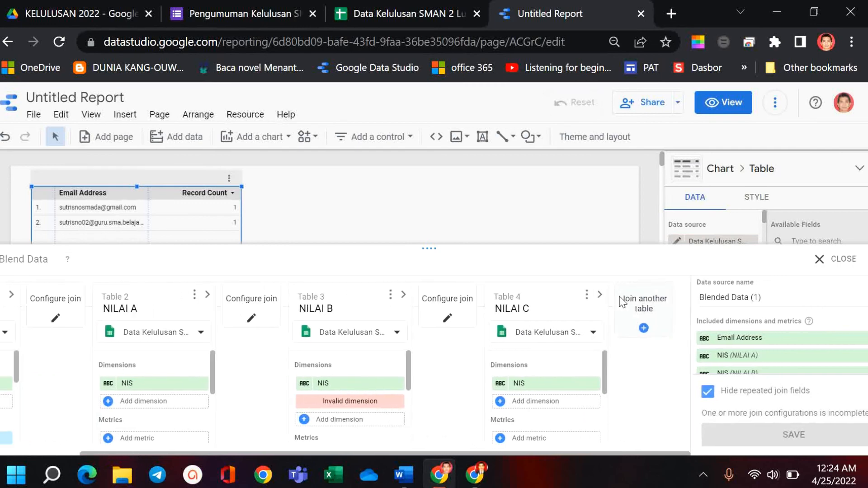
{"action": "left_click", "coordinate": [639, 326]}
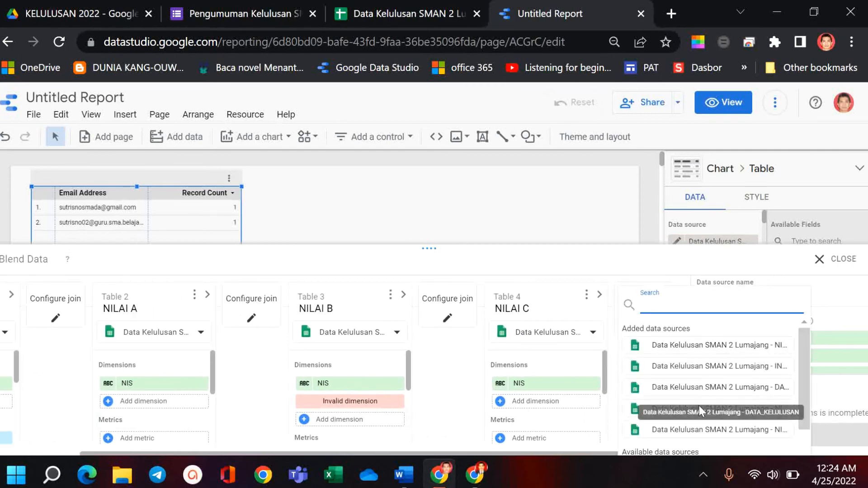
{"action": "left_click", "coordinate": [694, 394]}
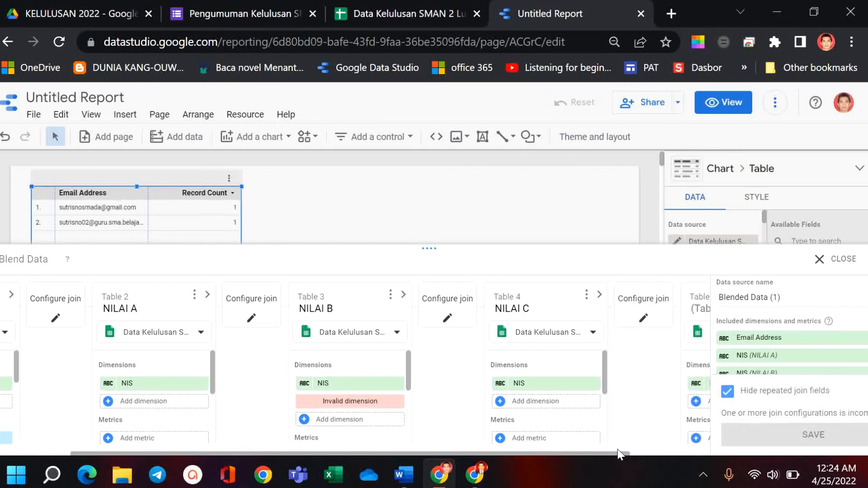
{"action": "left_click_drag", "start_coordinate": [616, 452], "coordinate": [700, 456]}
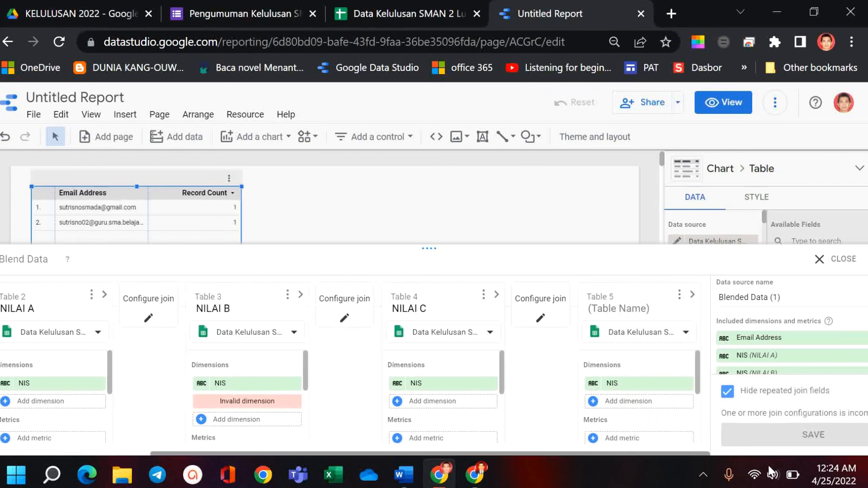
{"action": "left_click", "coordinate": [693, 296]}
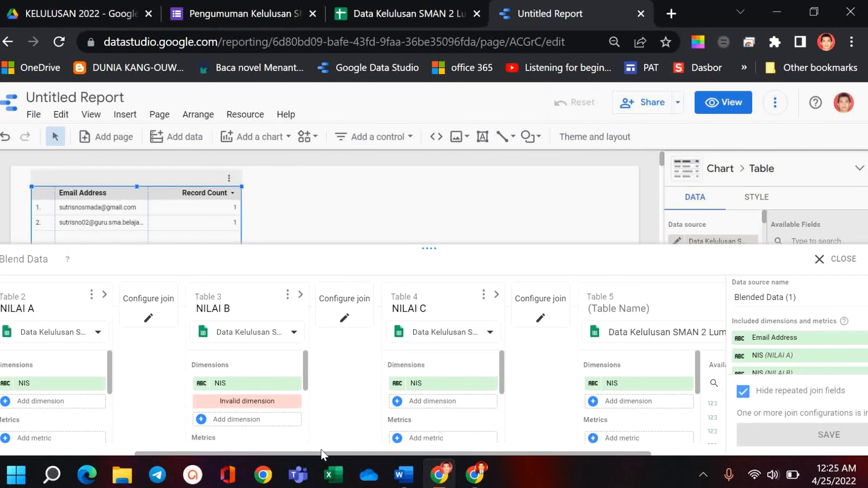
Add NIS as a dimension to the blend's INPUT table
{"action": "left_click_drag", "start_coordinate": [321, 453], "coordinate": [90, 439]}
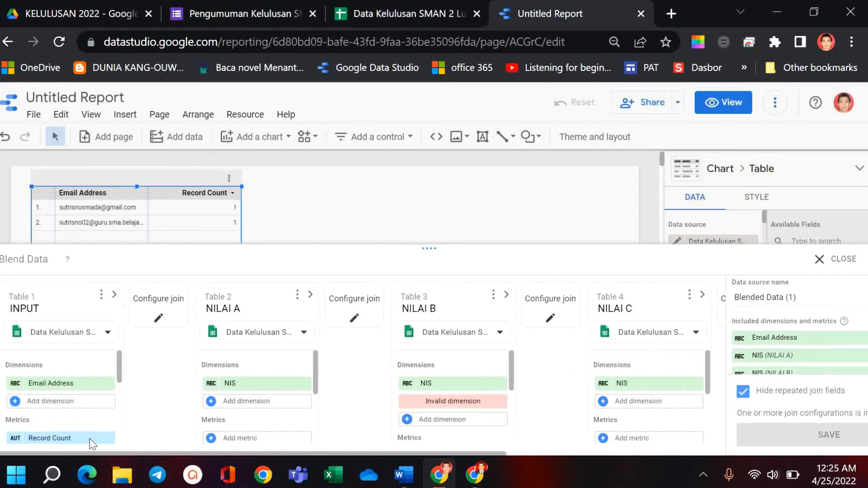
{"action": "left_click", "coordinate": [114, 295]}
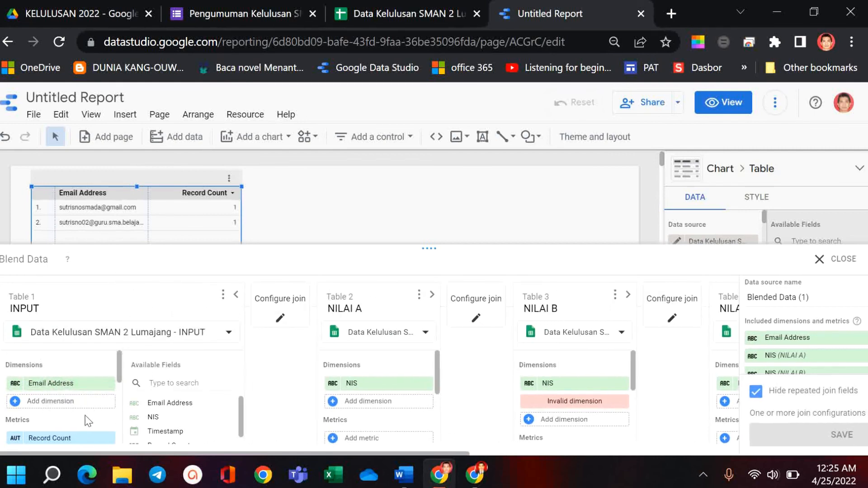
{"action": "left_click", "coordinate": [51, 401]}
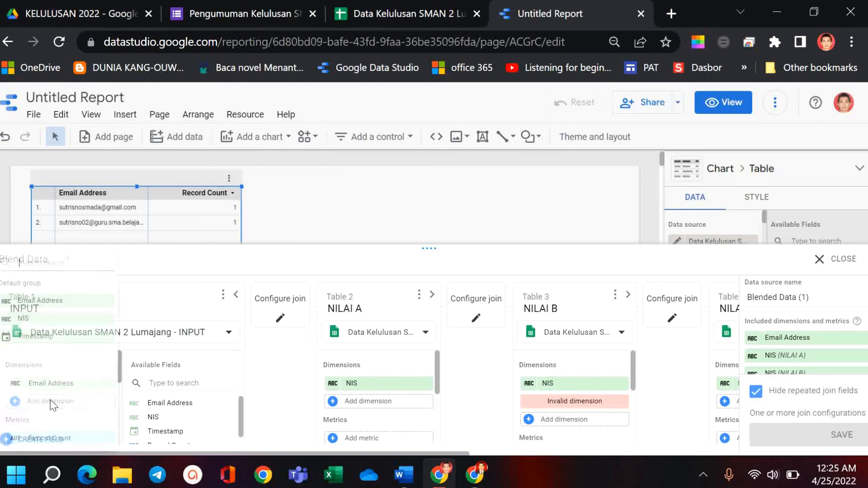
{"action": "left_click", "coordinate": [33, 320]}
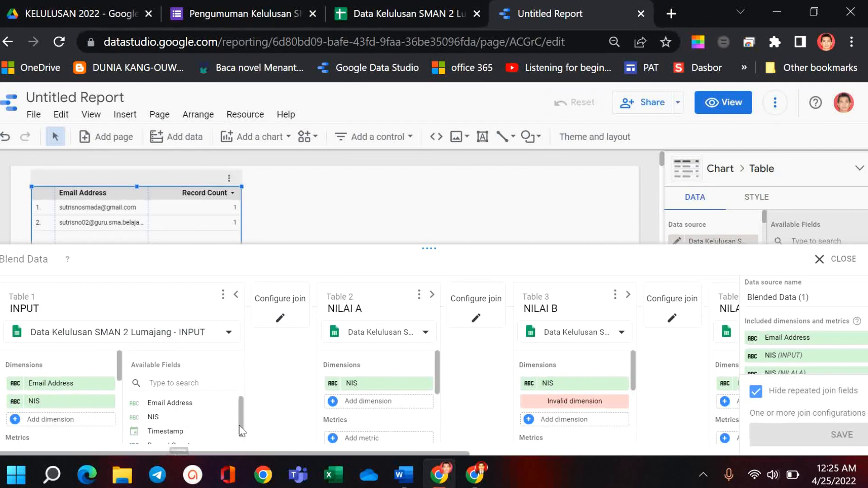
Add KDMPL, KELAS, MAPEL and NAMA as dimensions to the blend's NILAI A table
{"action": "left_click_drag", "start_coordinate": [242, 429], "coordinate": [248, 413]}
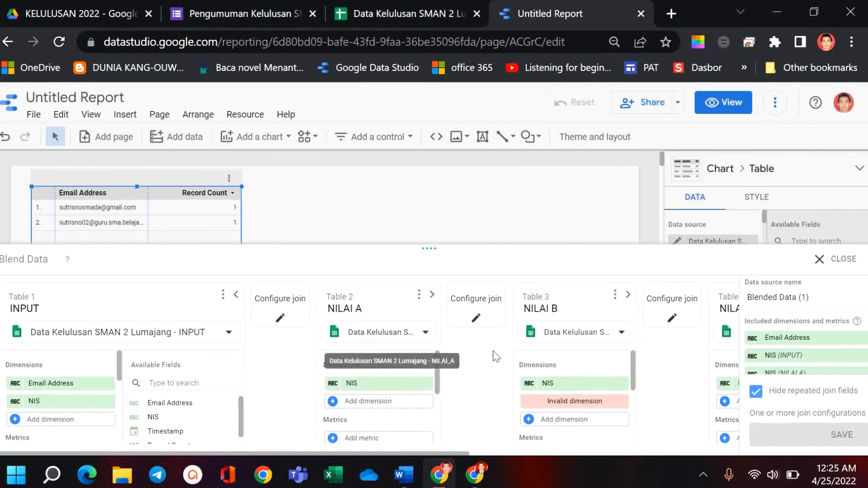
{"action": "left_click", "coordinate": [354, 403]}
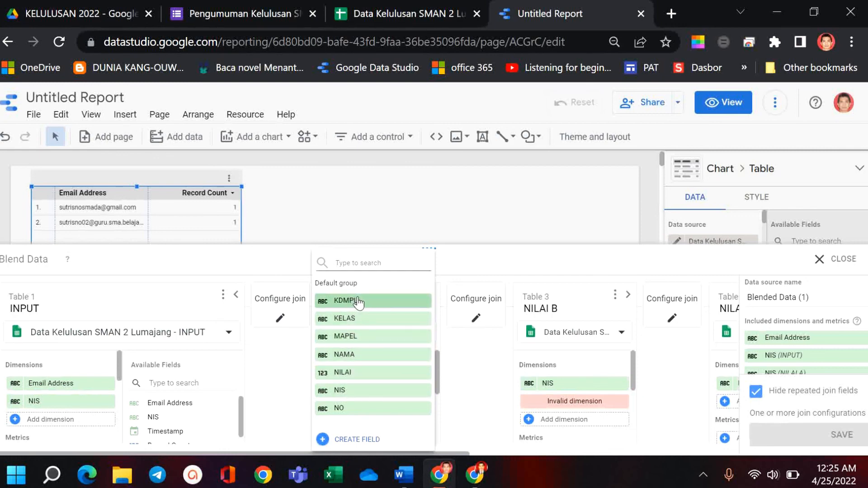
{"action": "left_click", "coordinate": [359, 302]}
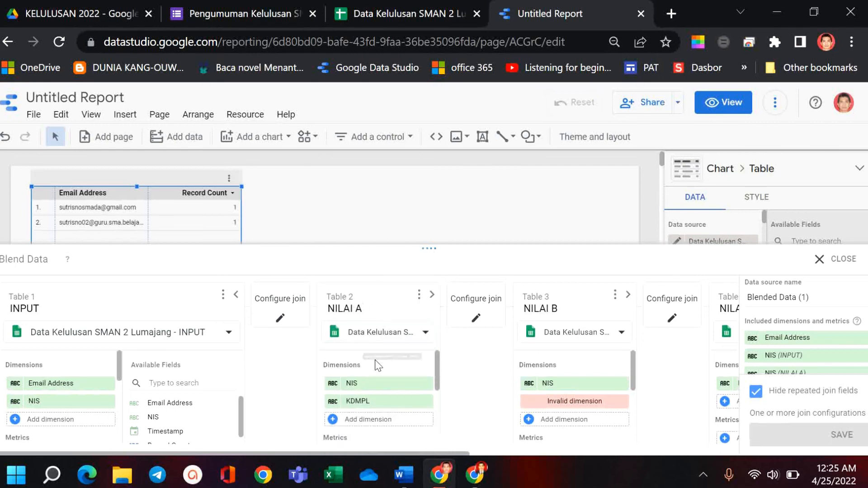
{"action": "left_click", "coordinate": [354, 420]}
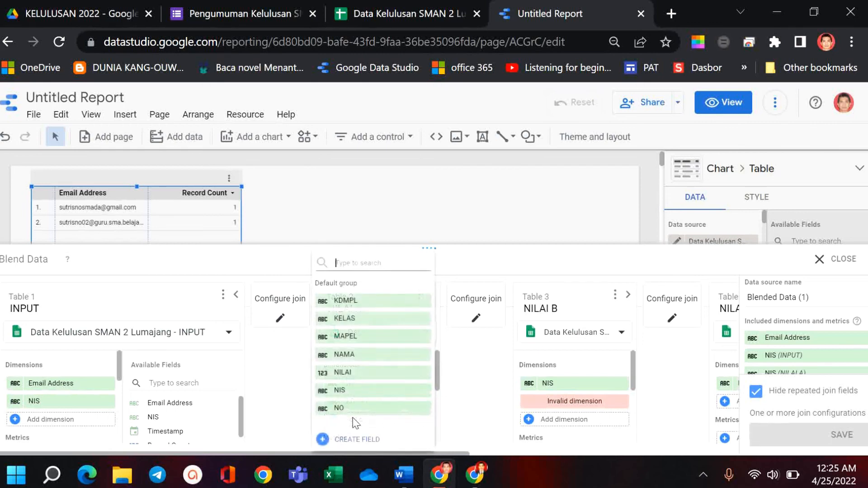
{"action": "left_click", "coordinate": [351, 319]}
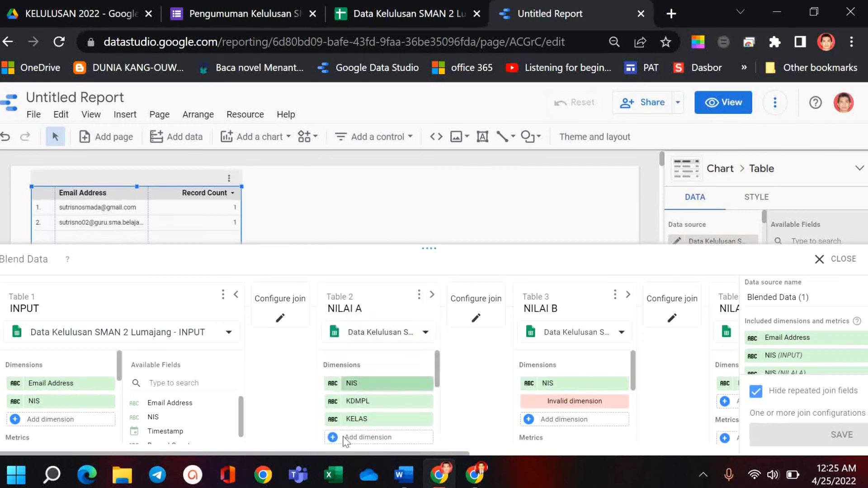
{"action": "left_click", "coordinate": [352, 438]}
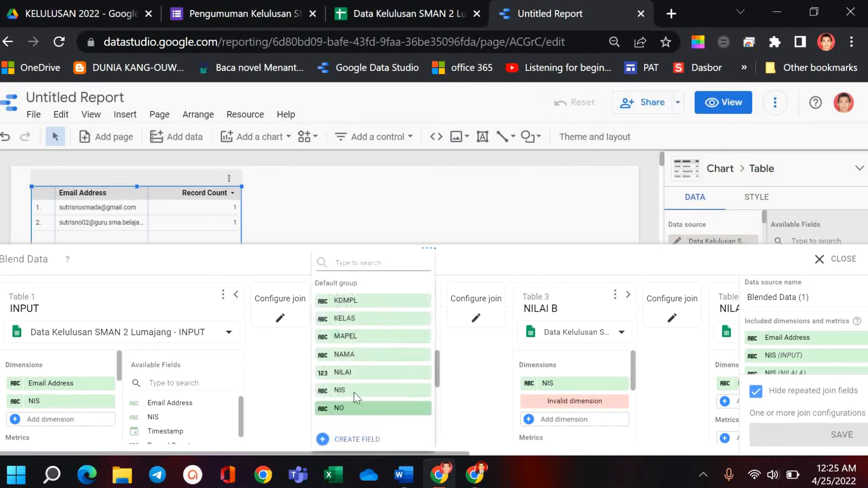
{"action": "left_click", "coordinate": [352, 335]}
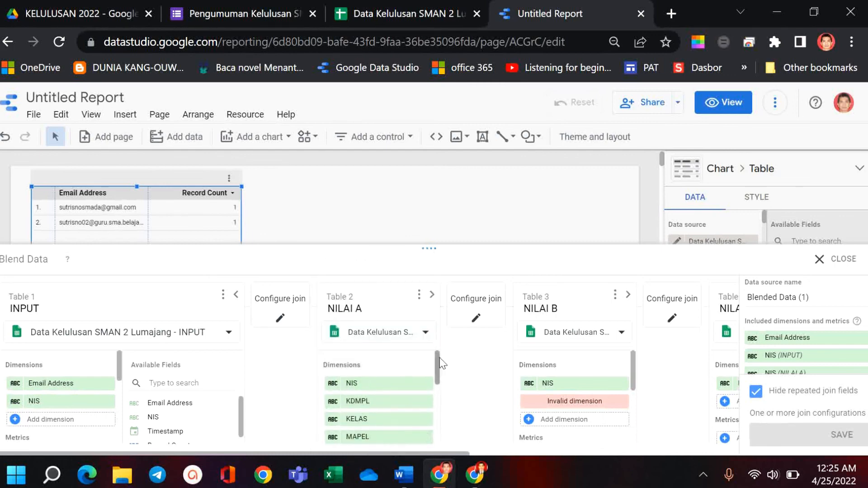
{"action": "left_click_drag", "start_coordinate": [436, 366], "coordinate": [368, 402]}
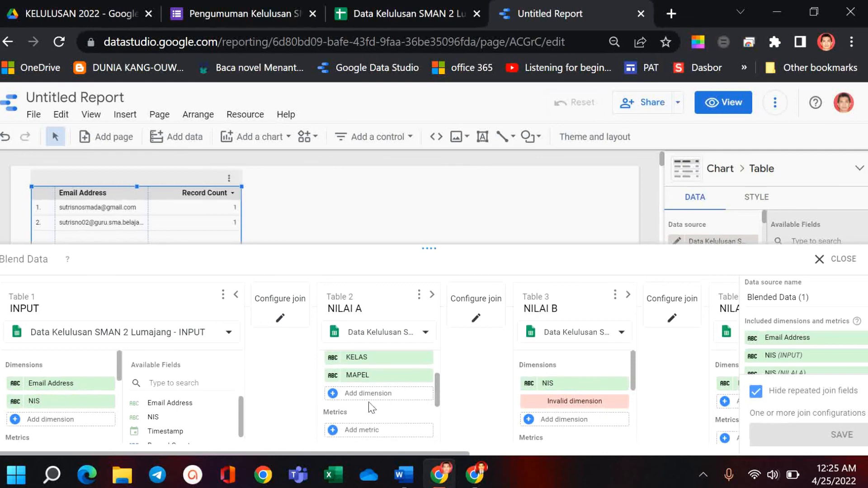
{"action": "left_click", "coordinate": [353, 397]}
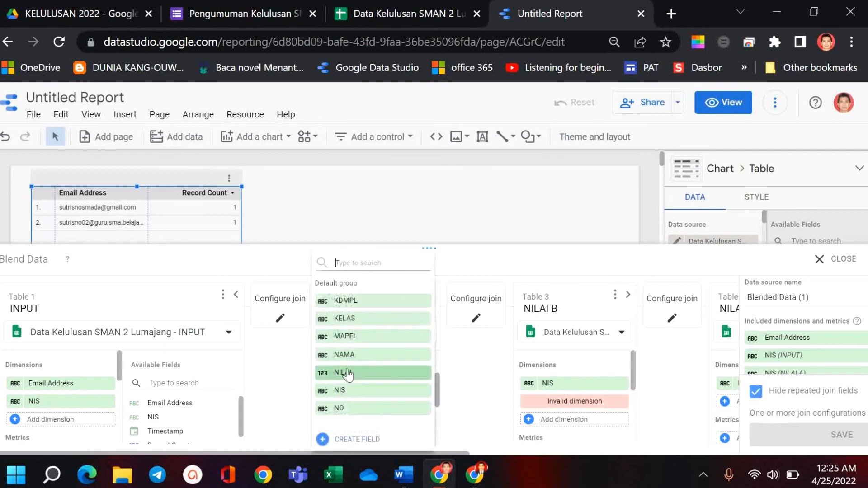
{"action": "left_click", "coordinate": [350, 355]}
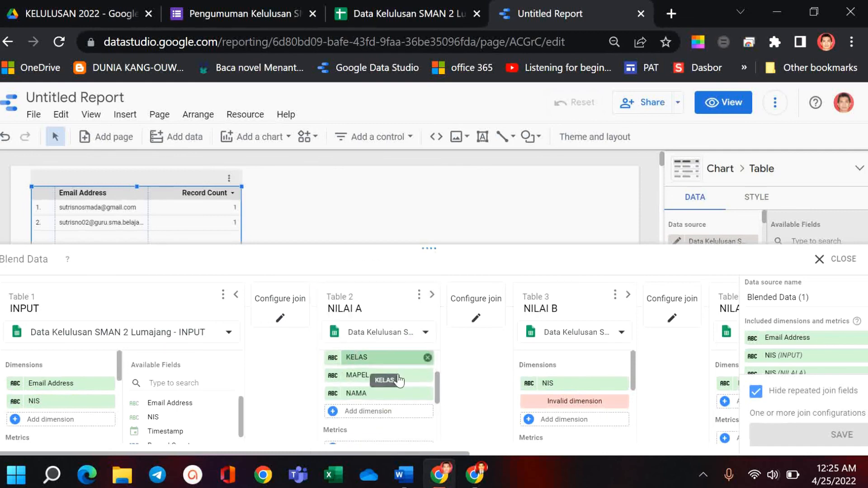
{"action": "left_click", "coordinate": [370, 412]}
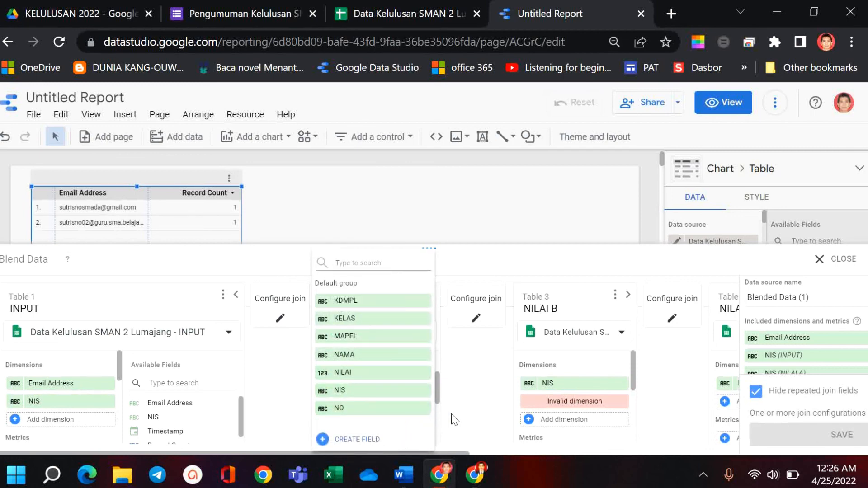
{"action": "left_click", "coordinate": [461, 388]}
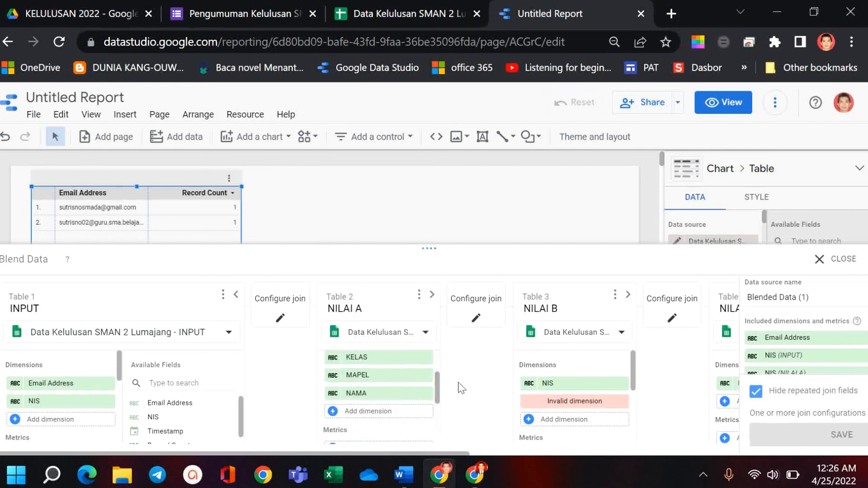
Add NILAI as a metric to the blend's NILAI A table
{"action": "left_click_drag", "start_coordinate": [436, 389], "coordinate": [411, 415]}
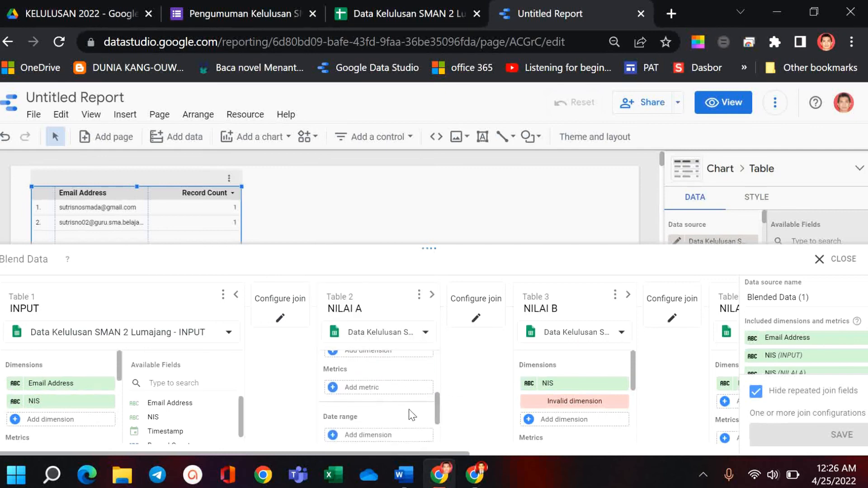
{"action": "left_click", "coordinate": [362, 388]}
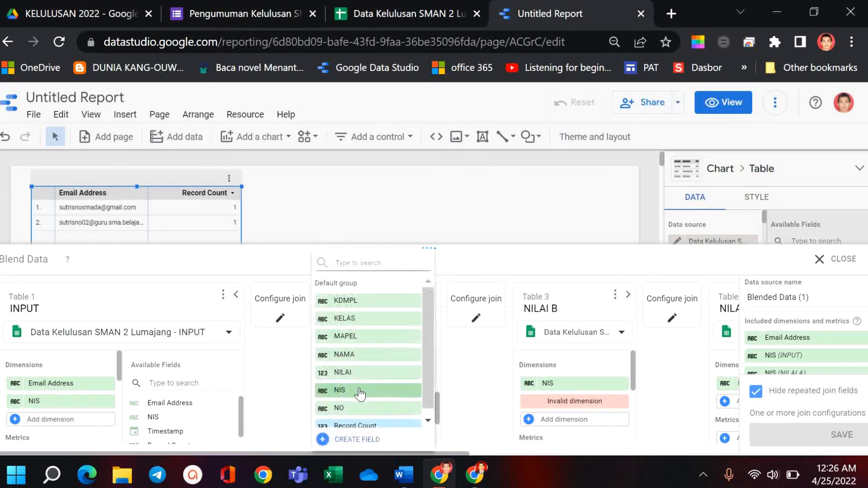
{"action": "left_click", "coordinate": [352, 373]}
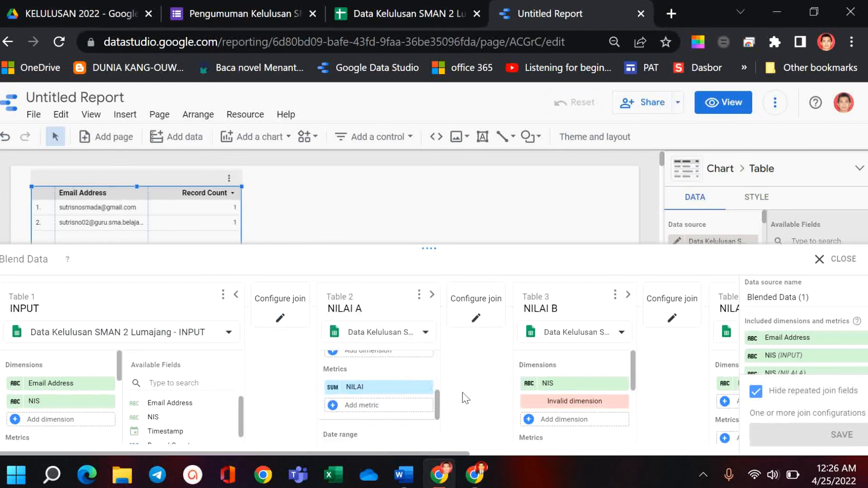
Choose NILAI_B as the NILAI B table's data source and expand the NILAI A table's available fields
{"action": "left_click", "coordinate": [622, 336]}
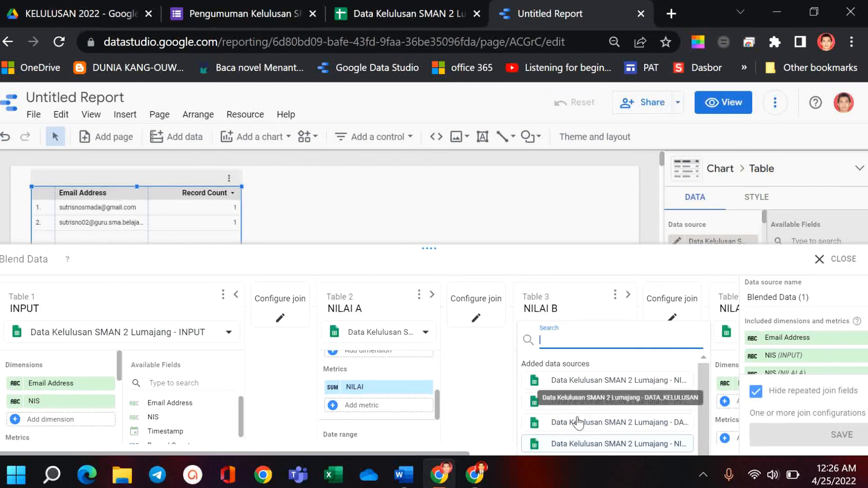
{"action": "left_click_drag", "start_coordinate": [701, 419], "coordinate": [702, 439]}
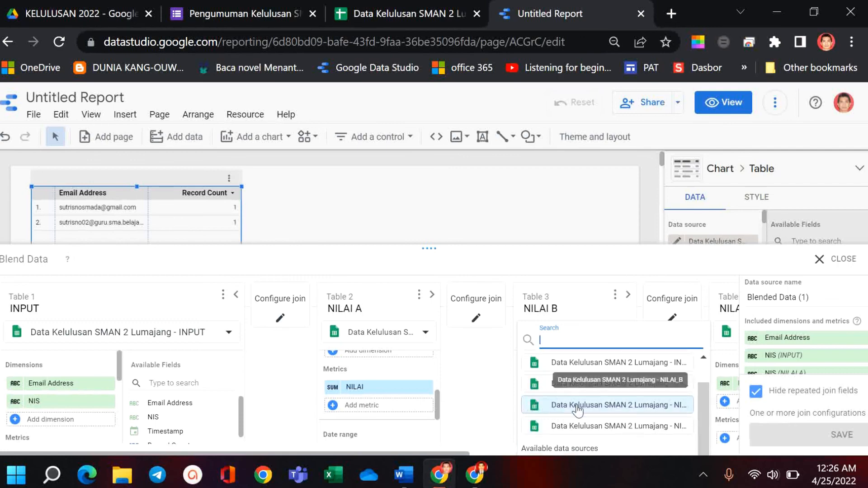
{"action": "left_click", "coordinate": [569, 405]}
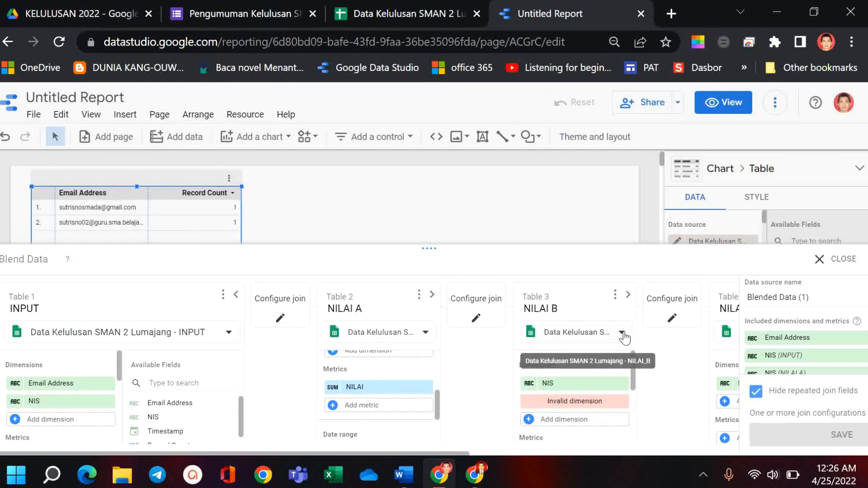
{"action": "left_click", "coordinate": [432, 294]}
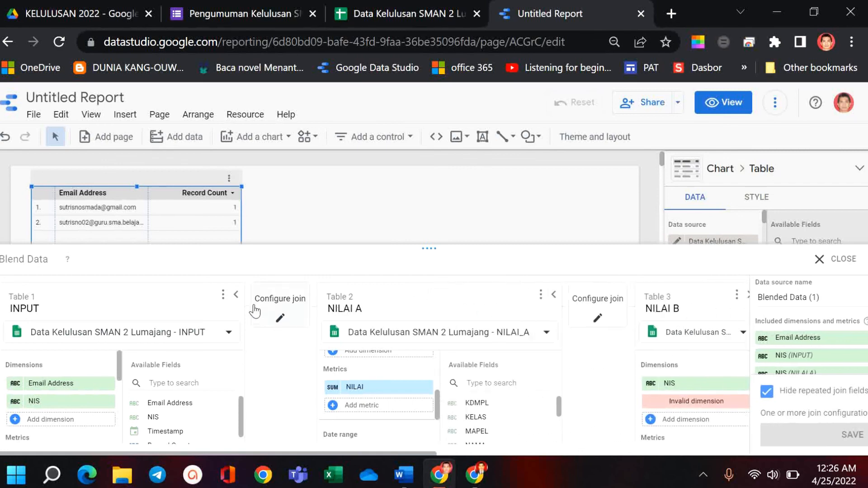